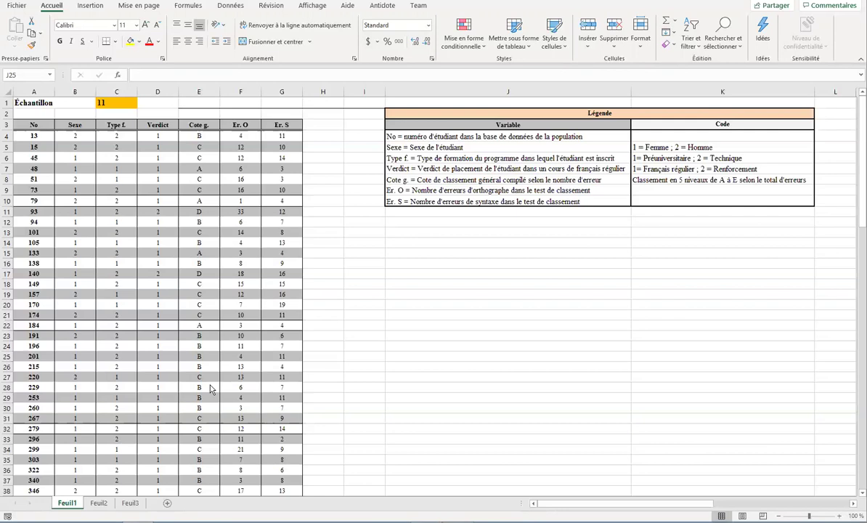
Launch the on-screen keyboard and move it higher up the screen
key(super+s)
text(keyboard)
key(Return)
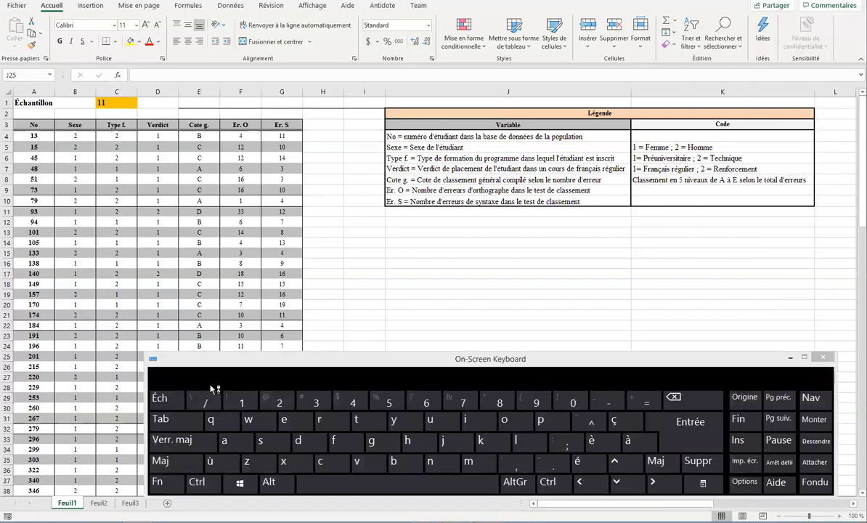
click(357, 361)
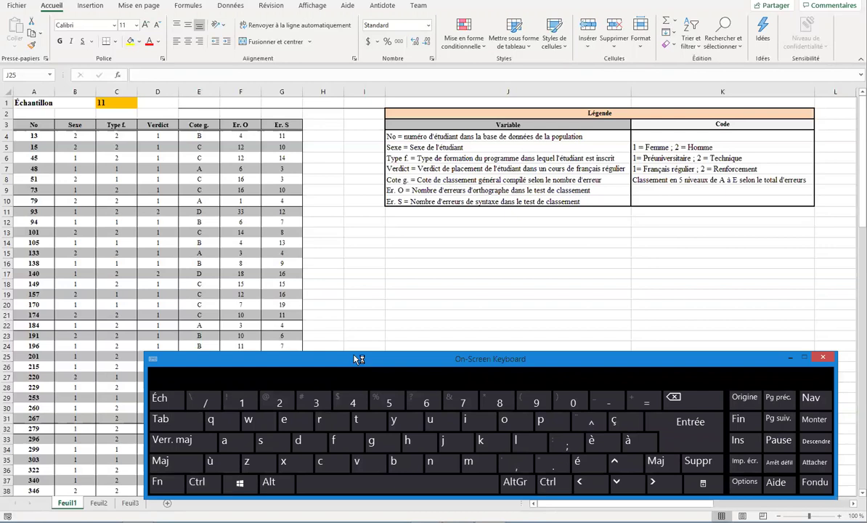
drag(358, 360, 332, 243)
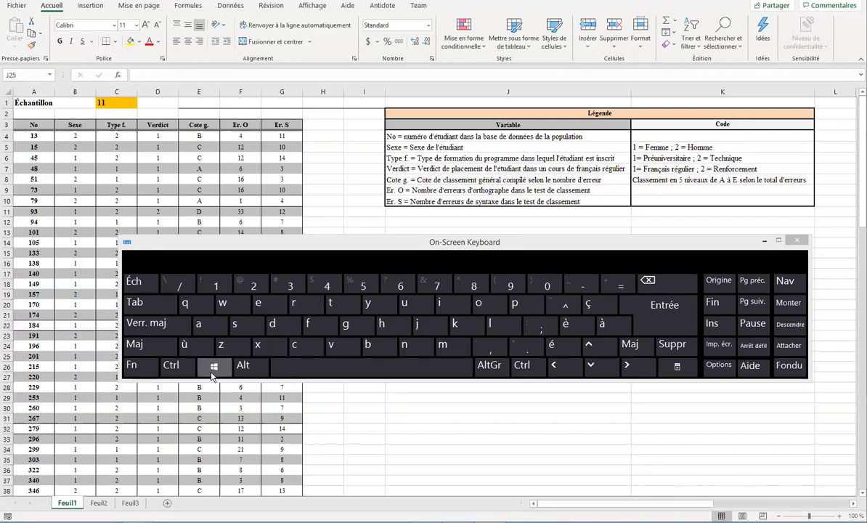
Snap Excel to the left half and put the Acrobat lab PDF beside it
click(212, 372)
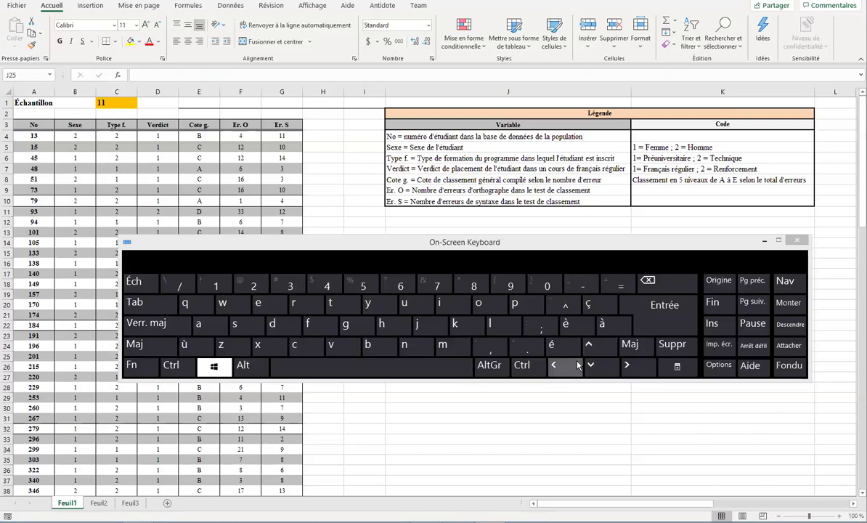
click(764, 240)
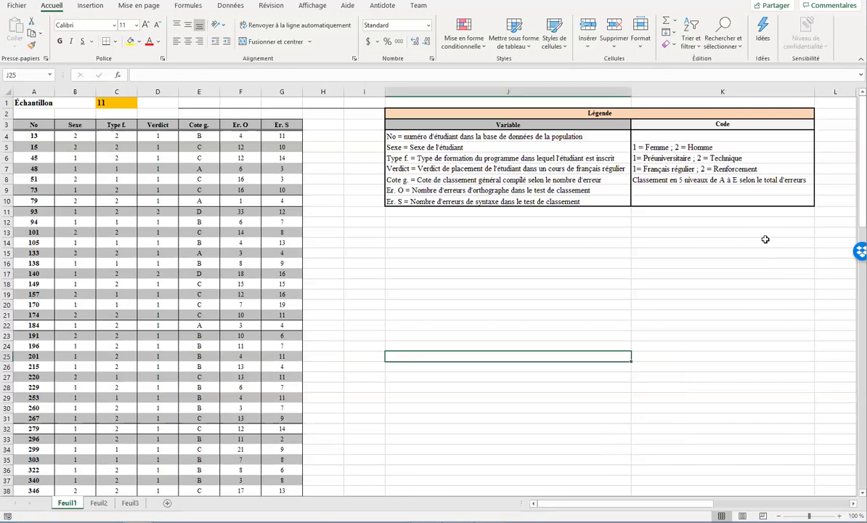
key(super+Left)
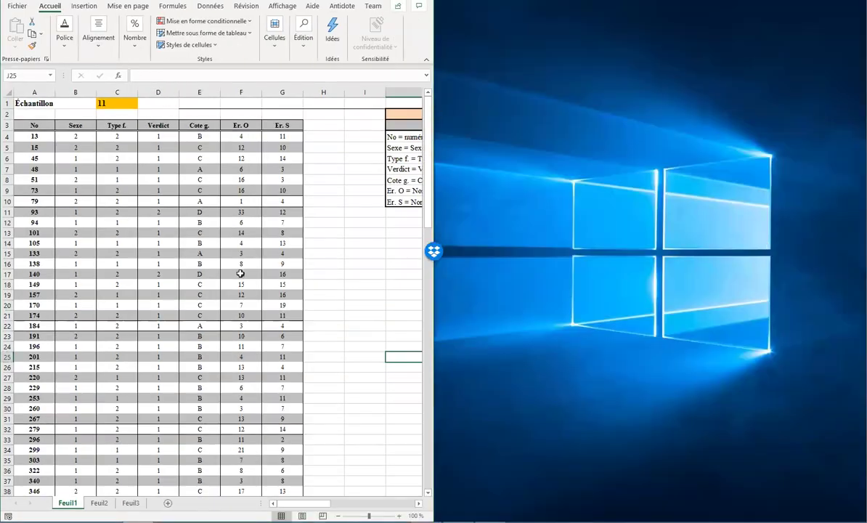
mouse_move(314, 508)
mouse_down()
mouse_move(337, 508)
mouse_move(306, 511)
mouse_up()
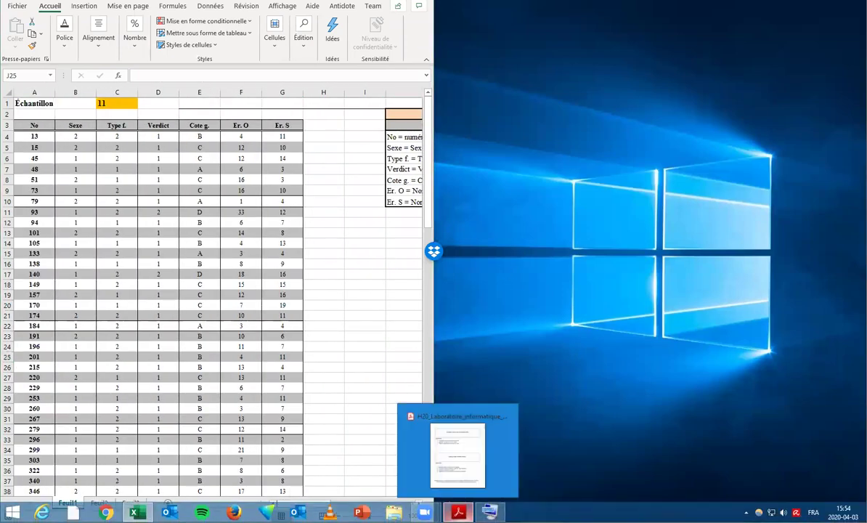
click(458, 512)
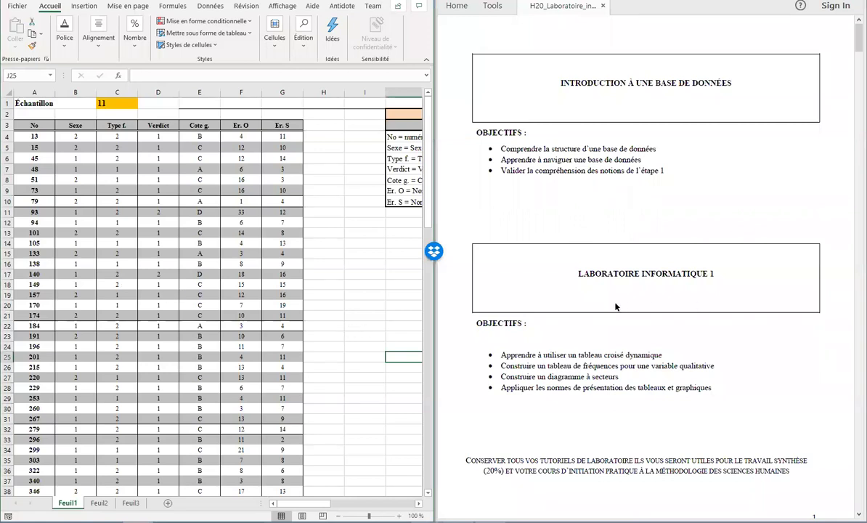
click(326, 304)
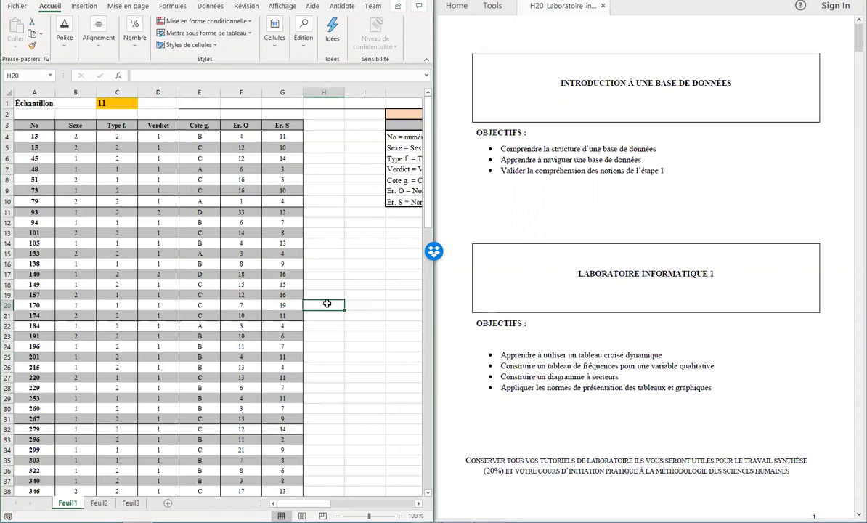
key(super+Down)
key(super+Left)
key(super+Up)
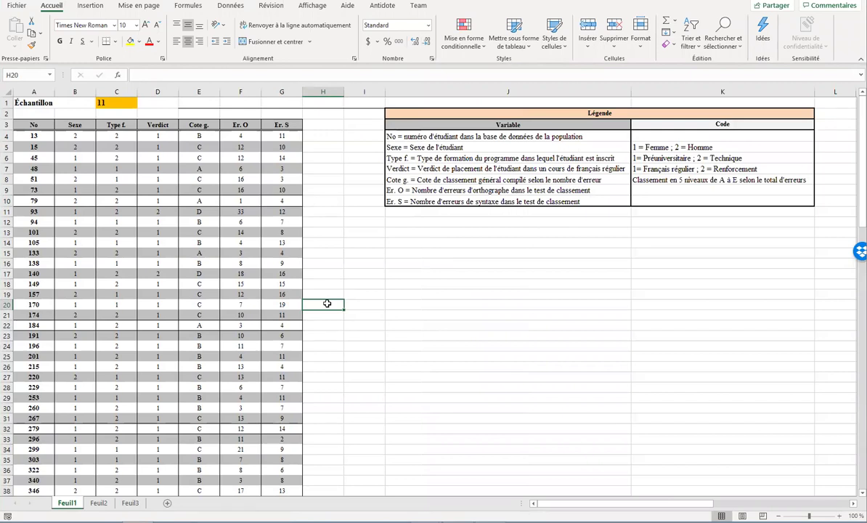
key(super+Left)
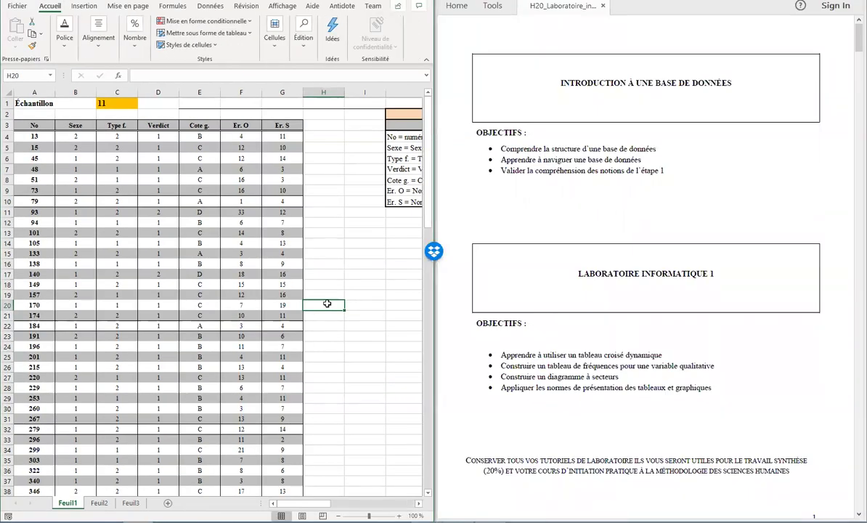
key(super+Up)
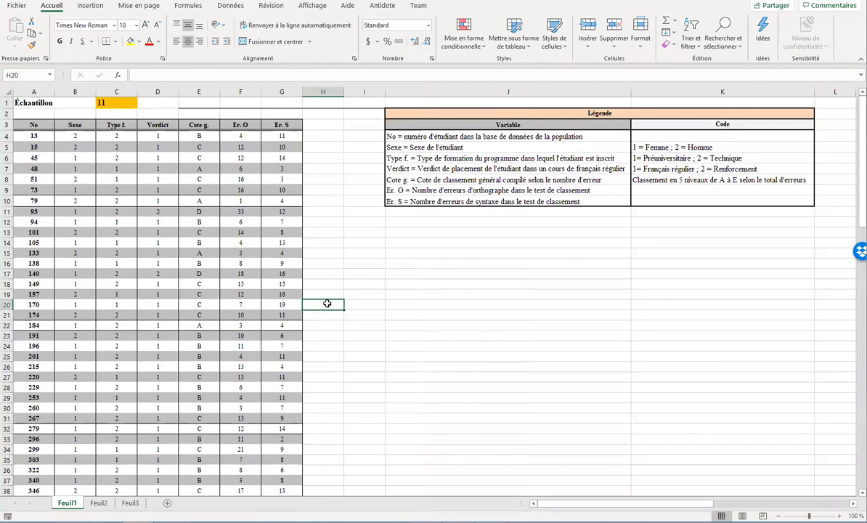
key(super+Left)
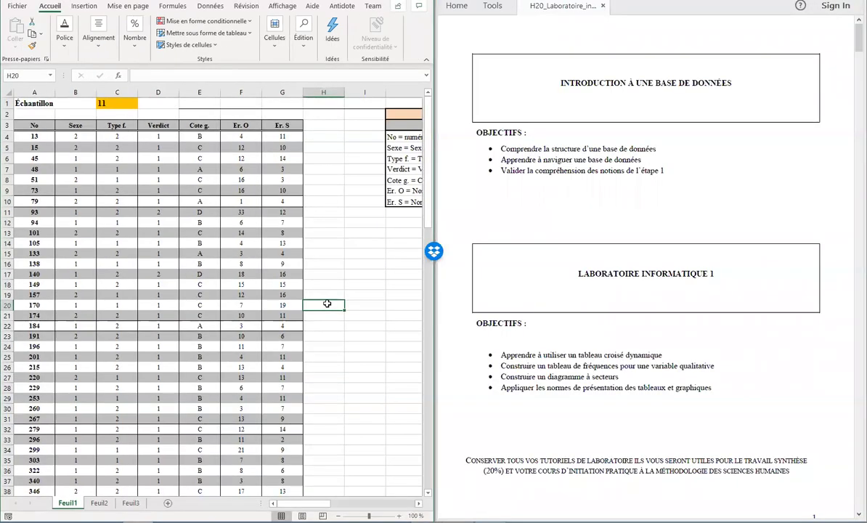
Select the INTRODUCTION À UNE BASE DE DONNÉES and LABORATOIRE INFORMATIQUE 1 titles in the PDF
drag(523, 79, 738, 82)
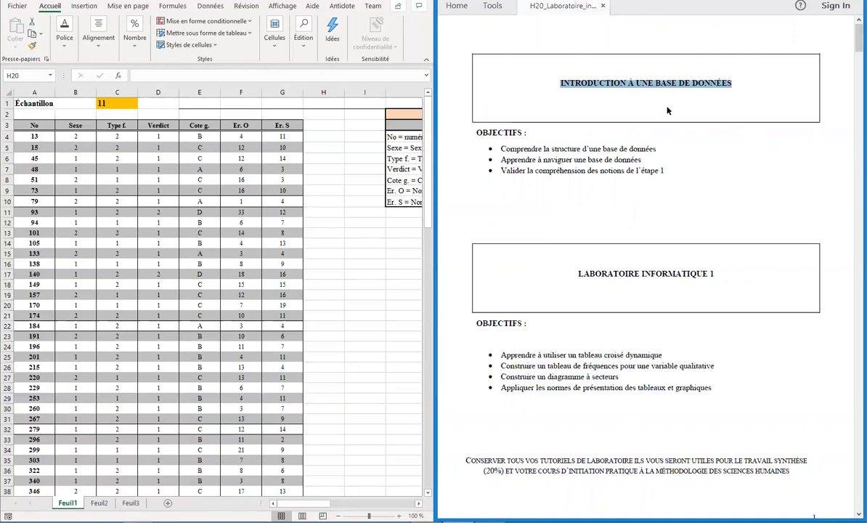
drag(579, 274, 626, 273)
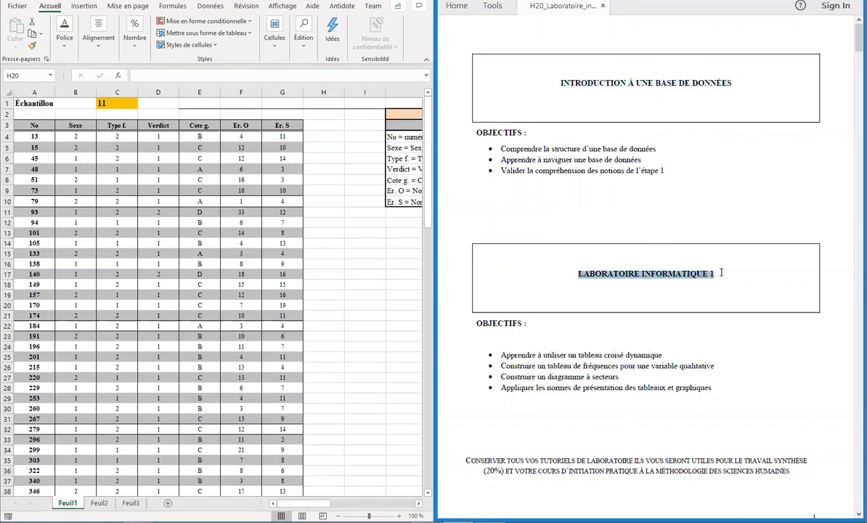
drag(626, 274, 714, 274)
Scroll down to page 4 with the sheet-renaming instructions
scroll(715, 273, down, 10)
scroll(714, 274, down, 10)
scroll(715, 274, down, 10)
scroll(645, 269, up, 2)
scroll(645, 269, up, 6)
scroll(646, 268, down, 4)
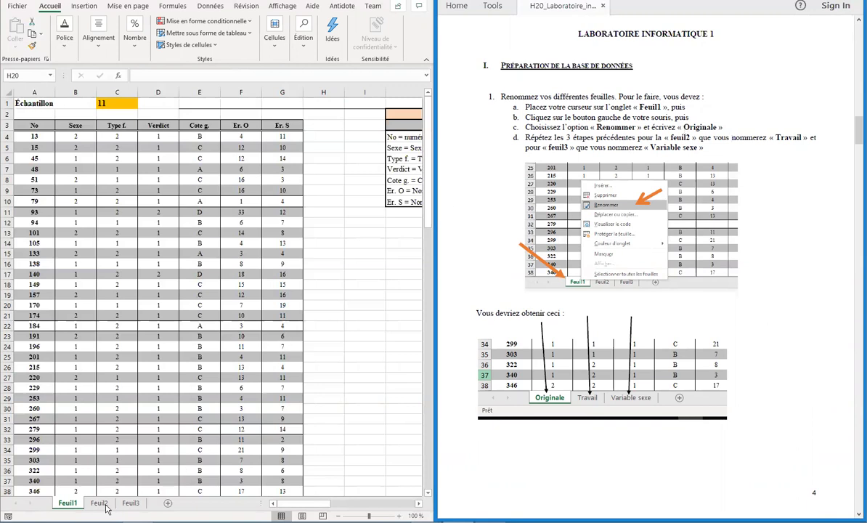
Rename the Feuil2 sheet to 'Travail'
click(104, 506)
click(103, 506)
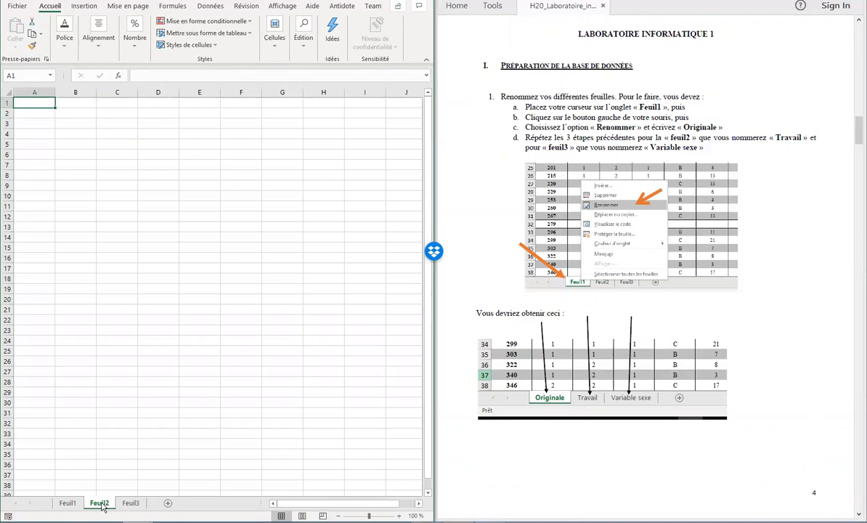
double_click(102, 504)
text(Travail)
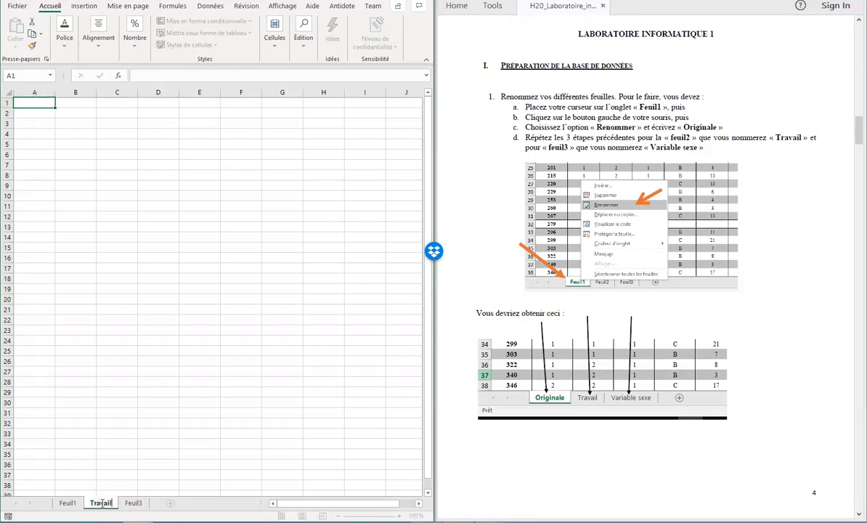
key(Return)
Rename the Feuil3 sheet to 'Variable sexe'
right_click(132, 508)
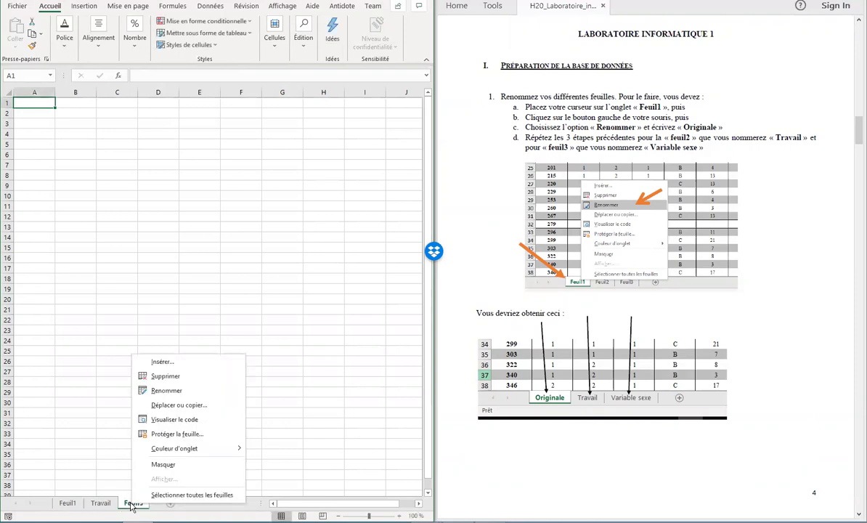
click(168, 391)
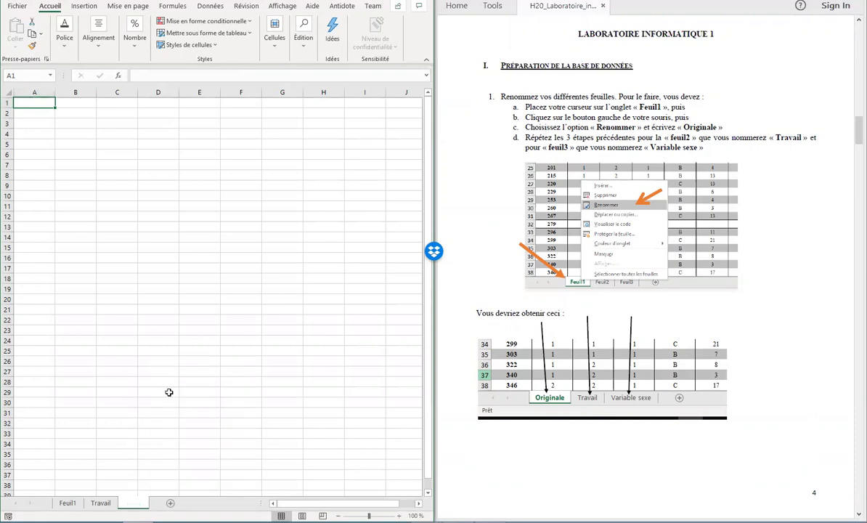
text(Variable)
text(sexe)
key(Return)
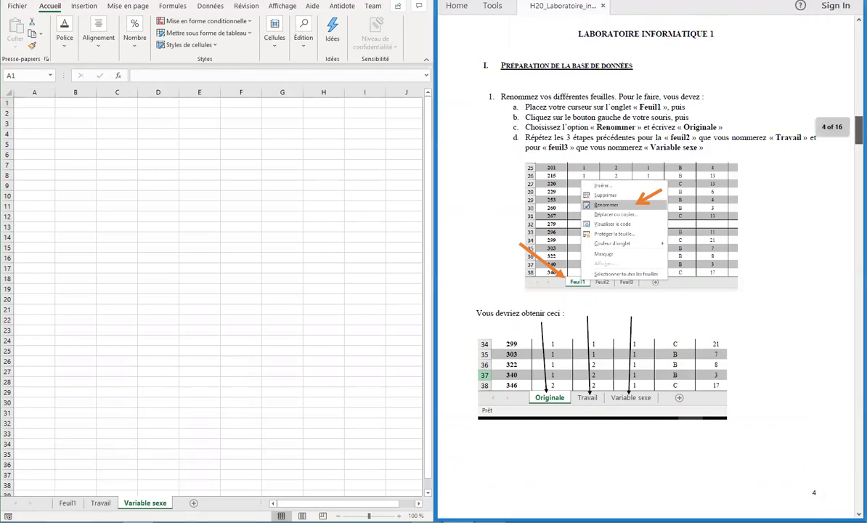
Rename Feuil1 to 'Originale' and maximize Excel to fill the screen
scroll(646, 290, down, 1)
scroll(646, 290, down, 3)
scroll(647, 291, down, 3)
scroll(705, 165, down, 2)
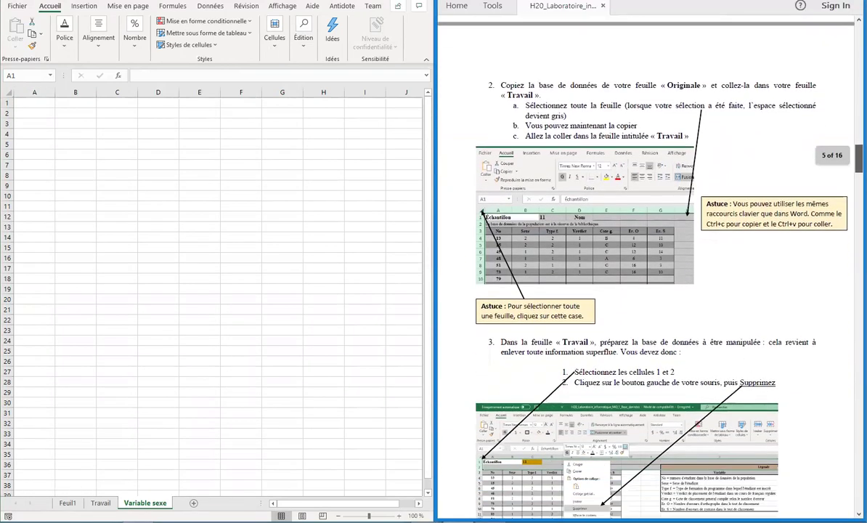
scroll(705, 166, down, 1)
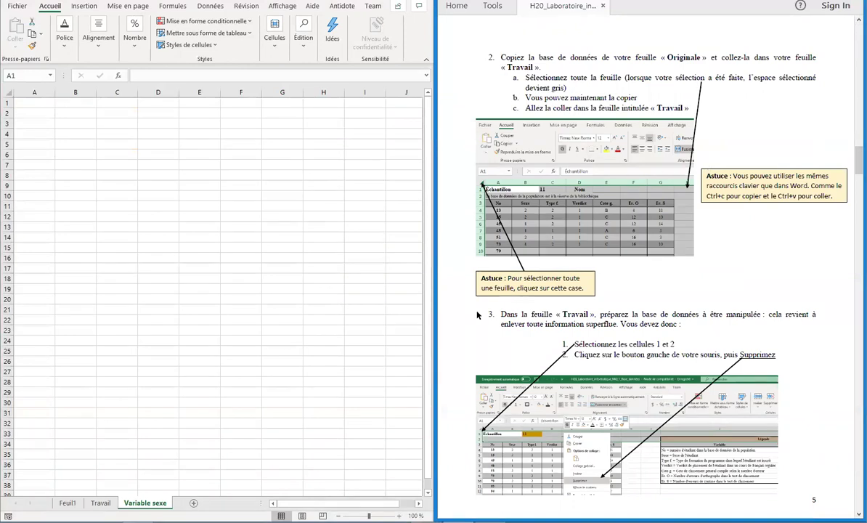
click(64, 503)
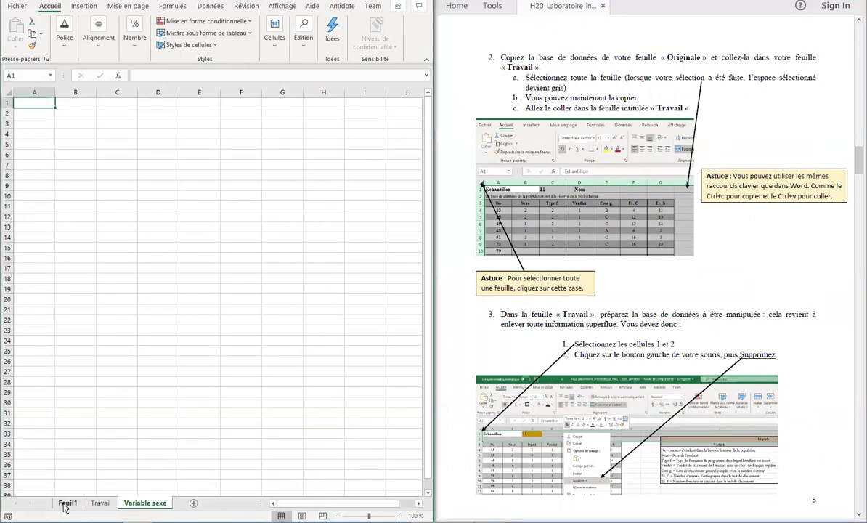
key(ctrl+v)
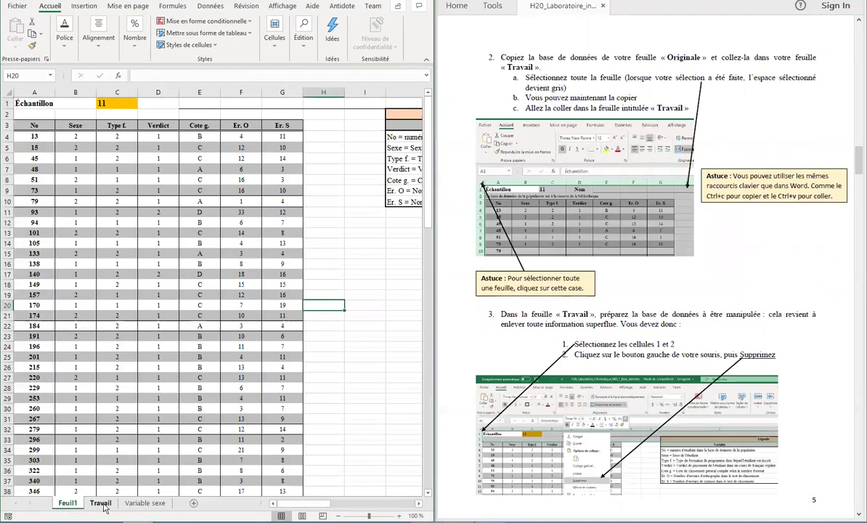
double_click(70, 506)
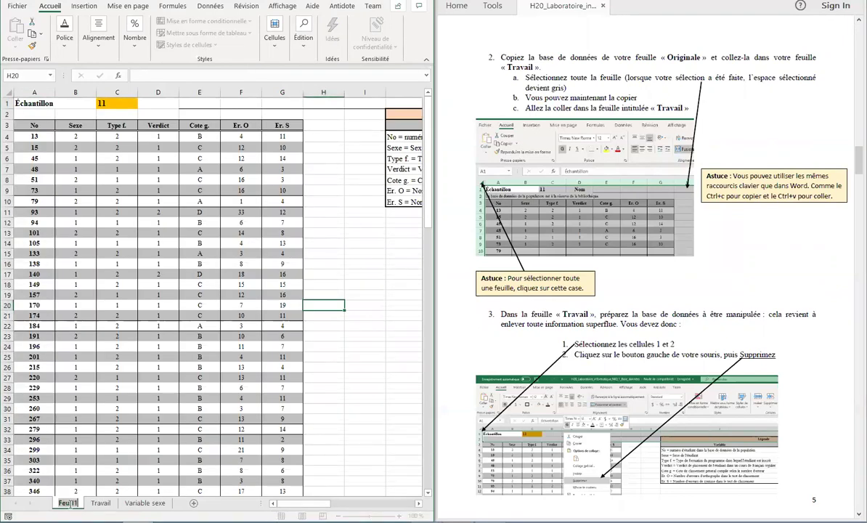
text(Originale)
key(Return)
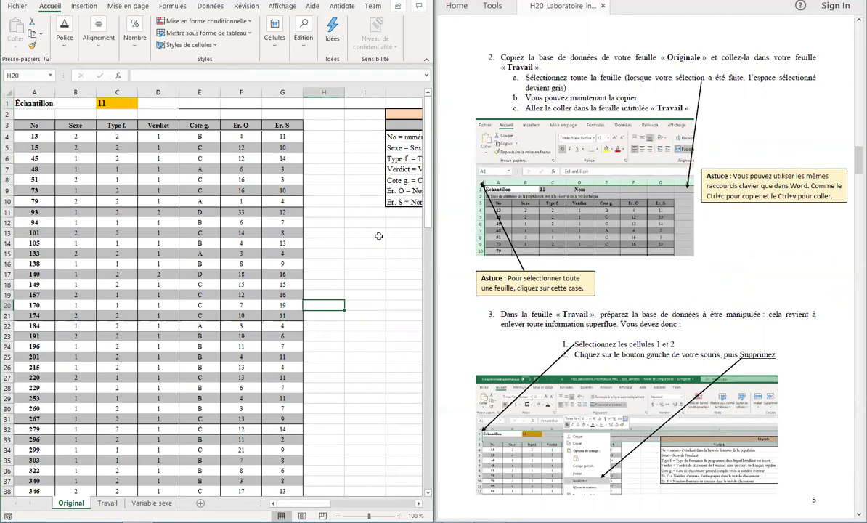
key(super+Up)
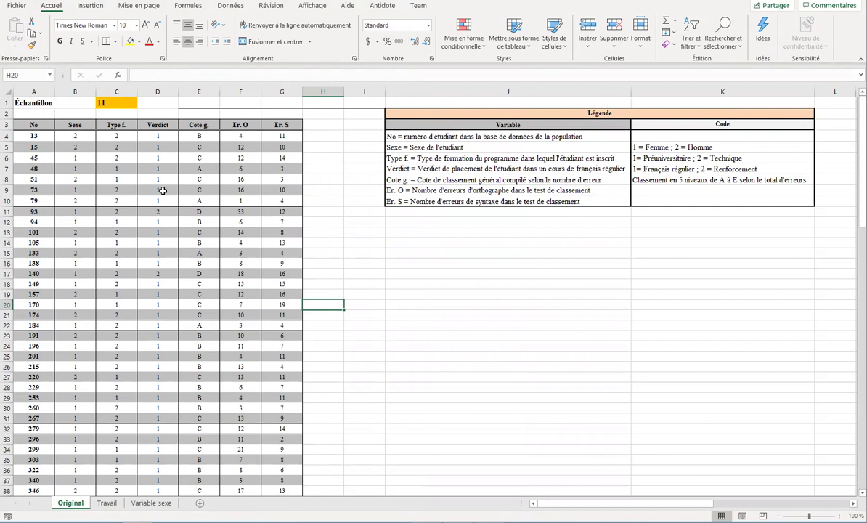
Select the entire Original sheet with Ctrl+A, copy it, and switch to the Travail sheet
click(6, 92)
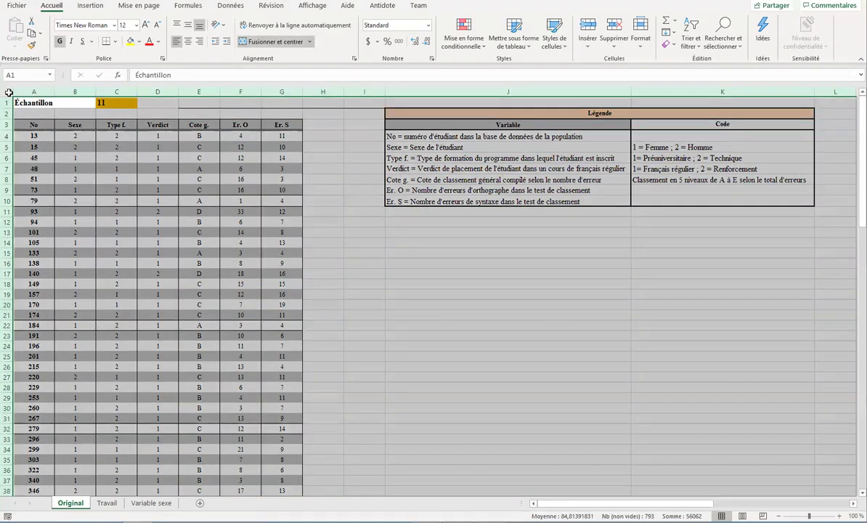
click(199, 190)
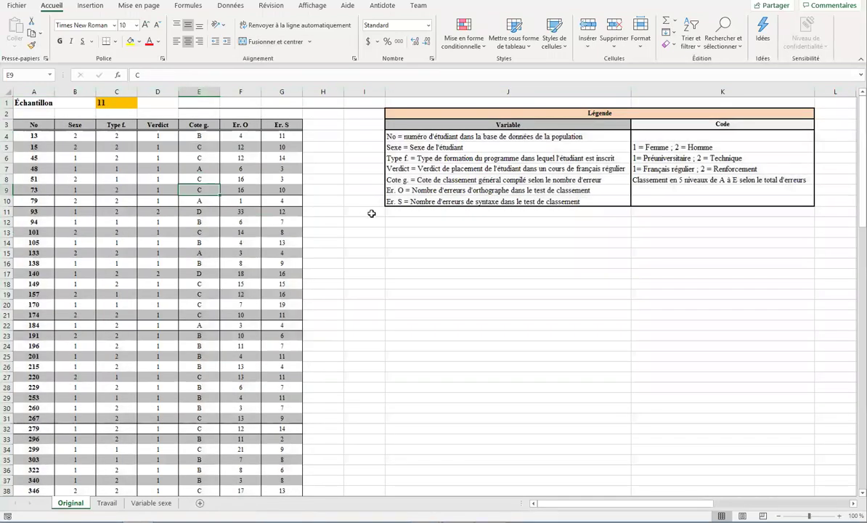
key(ctrl+a)
click(372, 213)
key(ctrl+a)
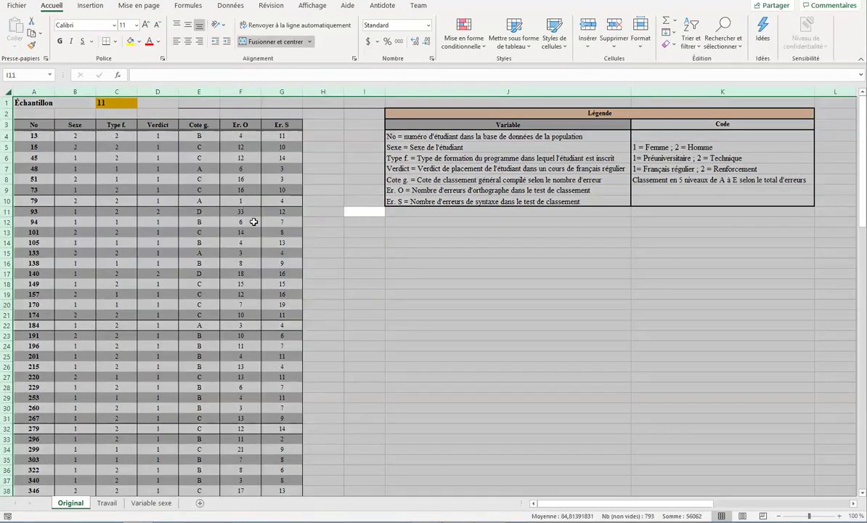
click(478, 233)
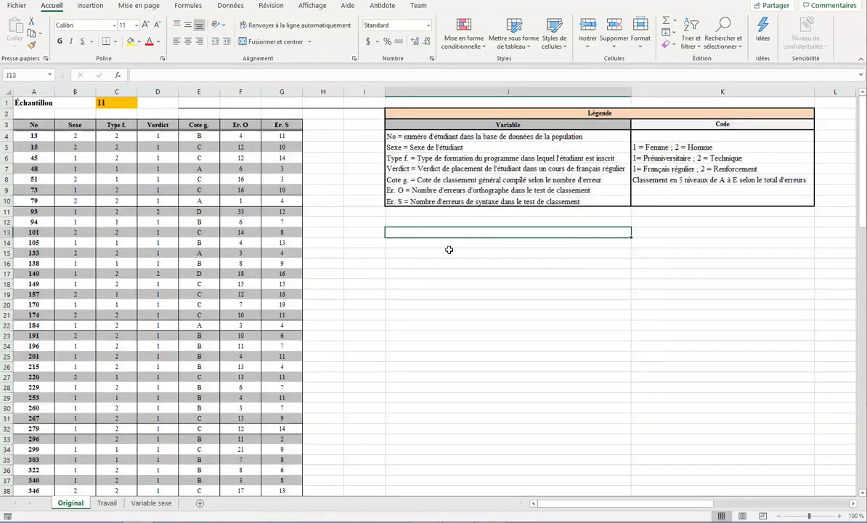
key(ctrl+a)
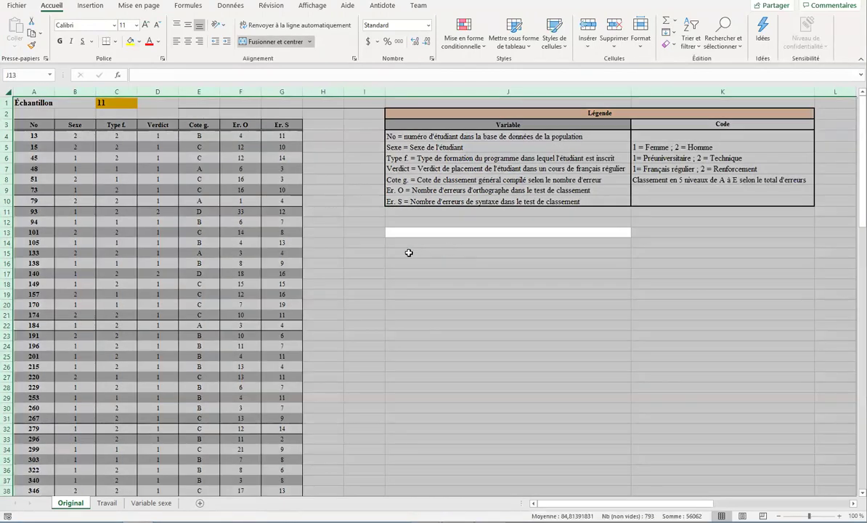
right_click(404, 251)
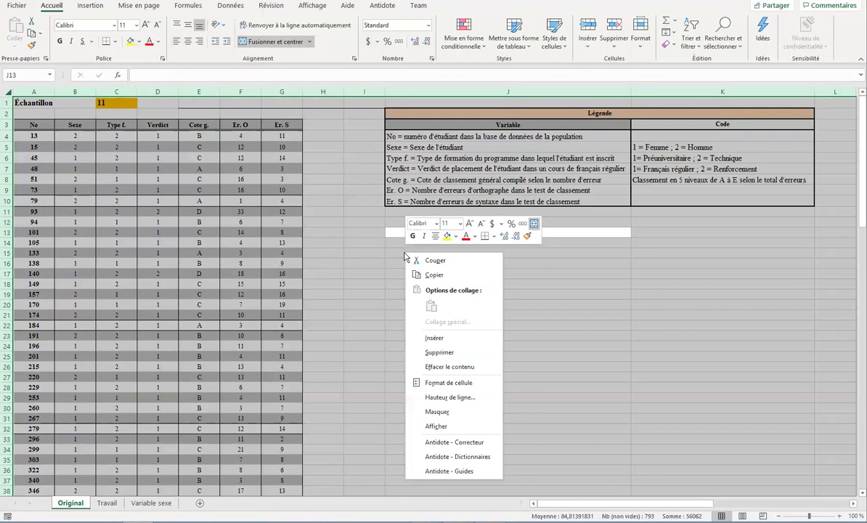
click(444, 277)
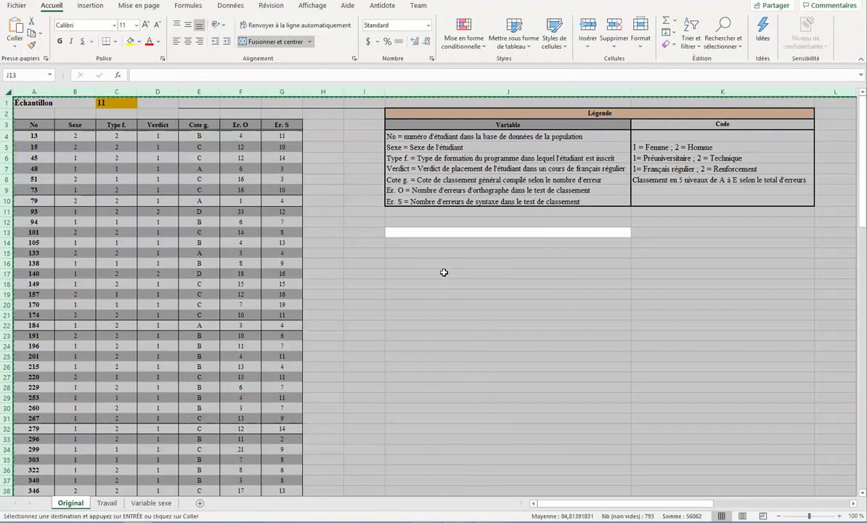
click(106, 506)
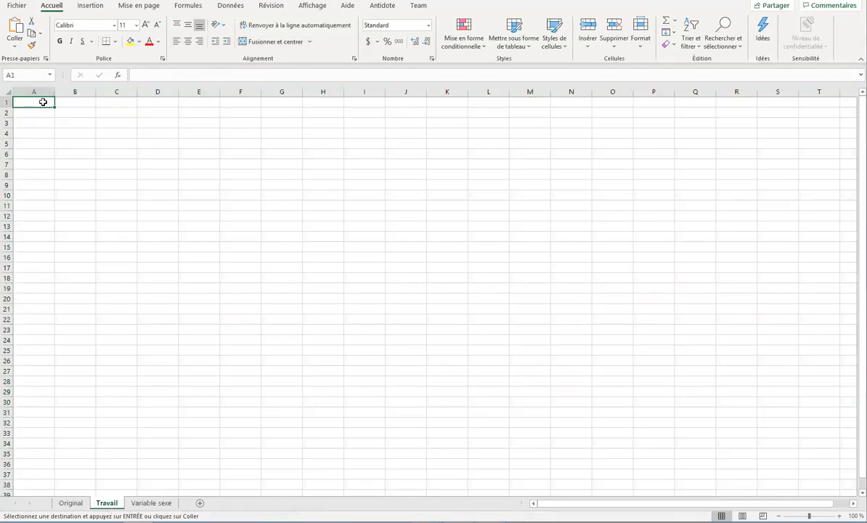
Paste the copied Original data into Travail at A1, check Original, then return to Travail
right_click(43, 104)
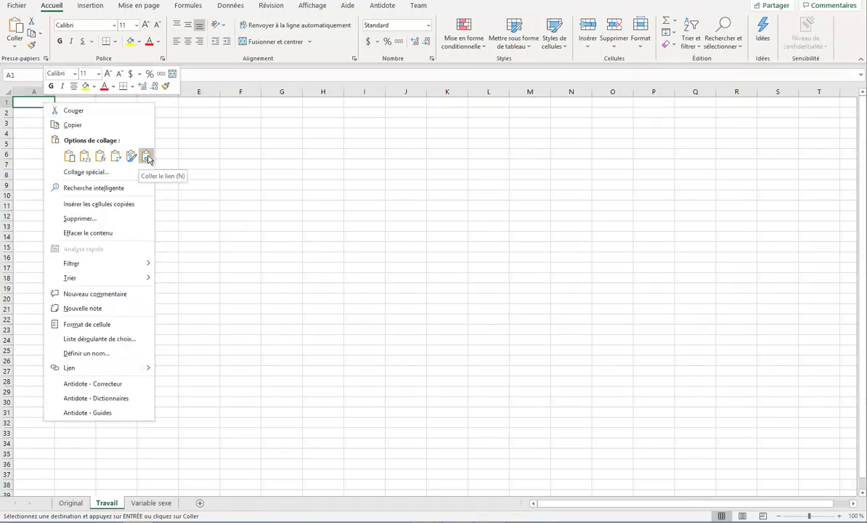
click(70, 158)
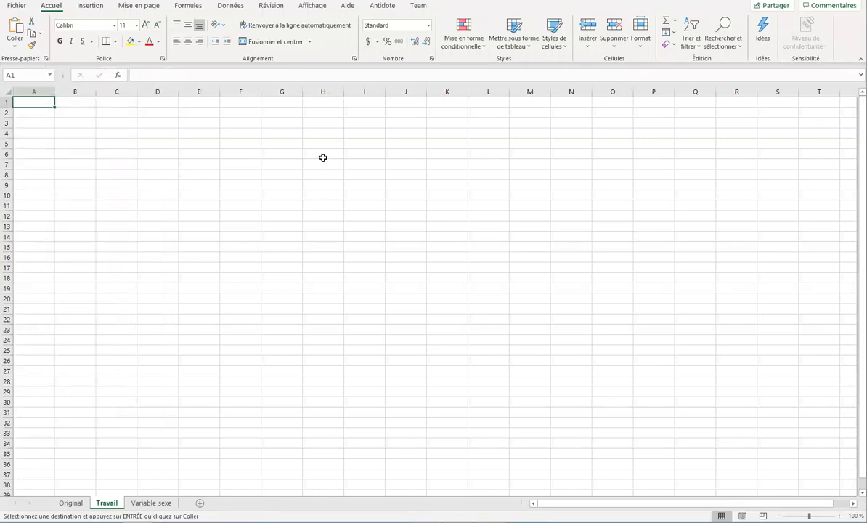
key(ctrl+v)
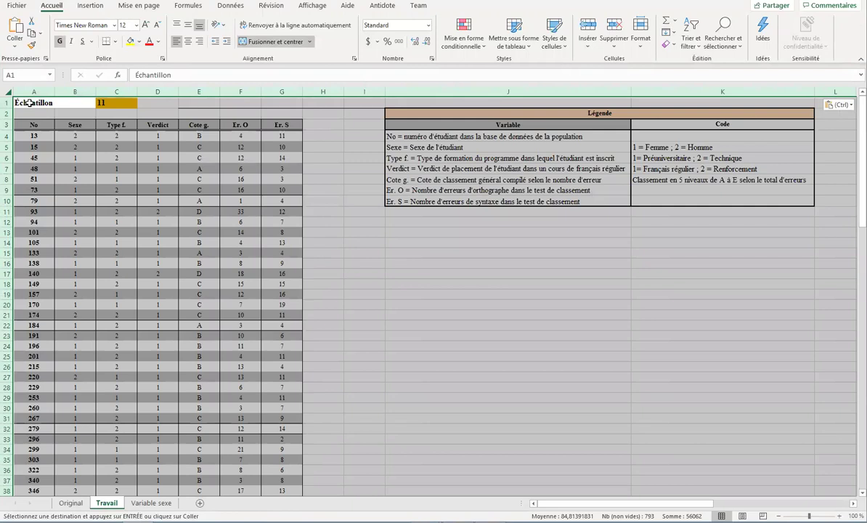
click(392, 222)
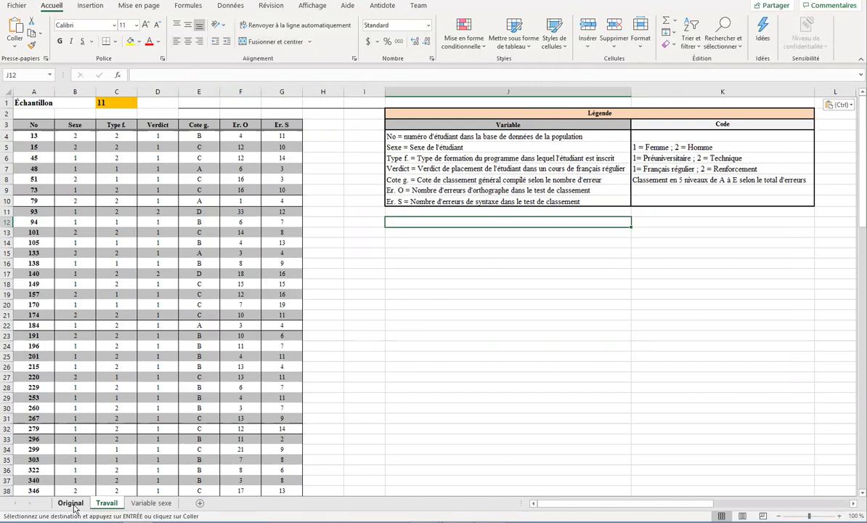
key(ctrl)
key(ctrl)
click(70, 502)
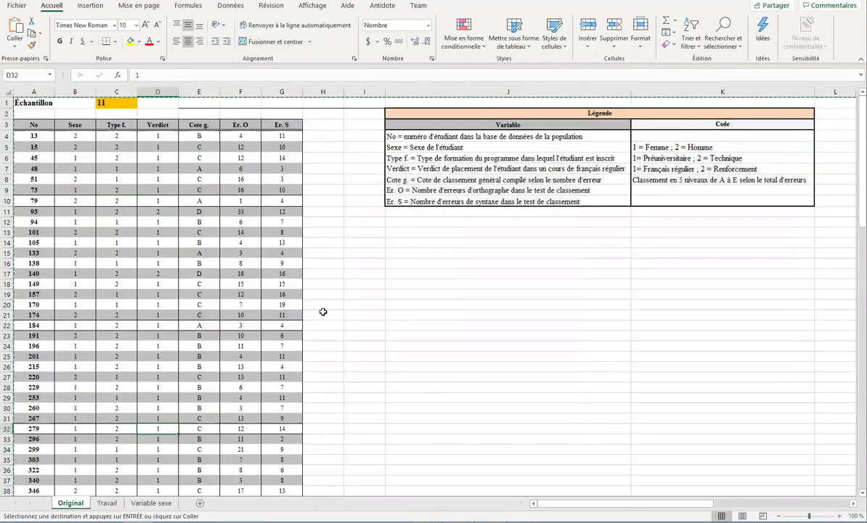
click(365, 294)
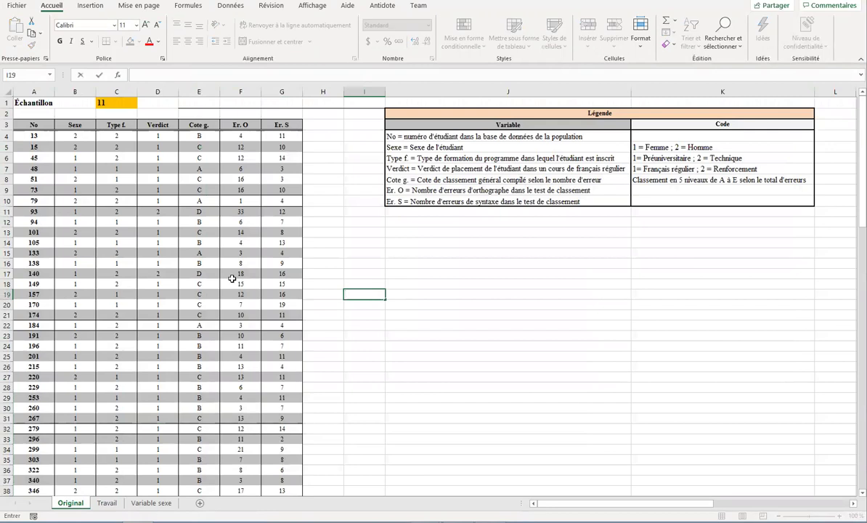
click(107, 502)
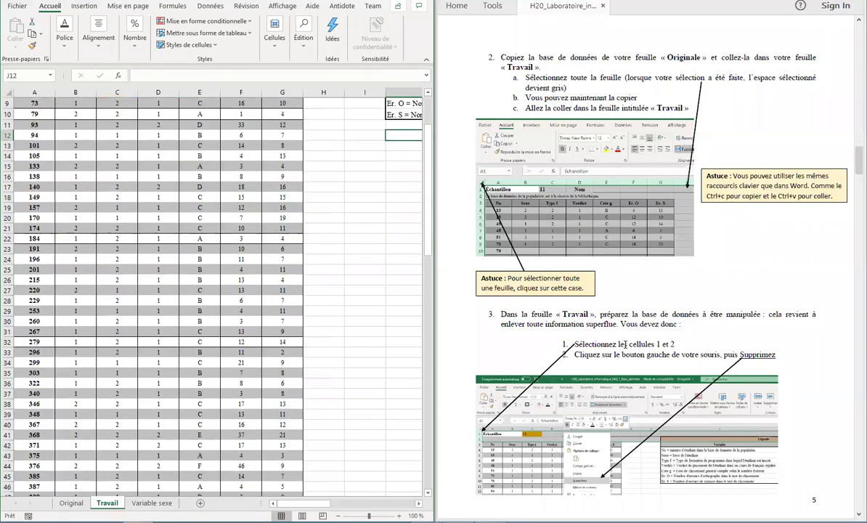
scroll(626, 345, down, 2)
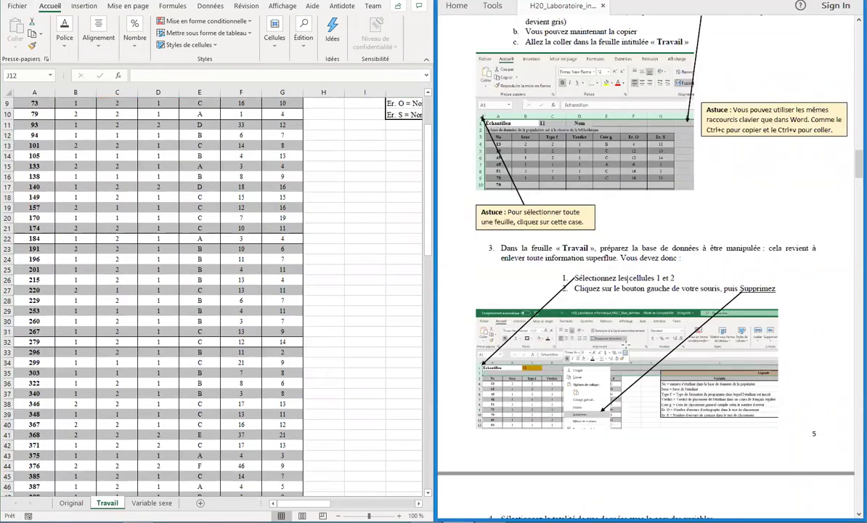
scroll(627, 278, down, 5)
scroll(628, 278, down, 2)
scroll(628, 279, down, 2)
scroll(628, 278, down, 1)
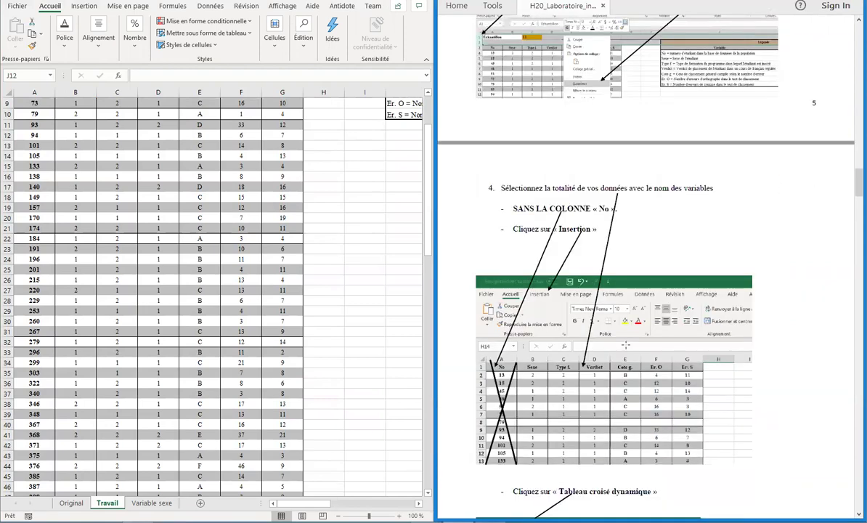
scroll(628, 278, down, 2)
scroll(628, 278, down, 2)
click(403, 135)
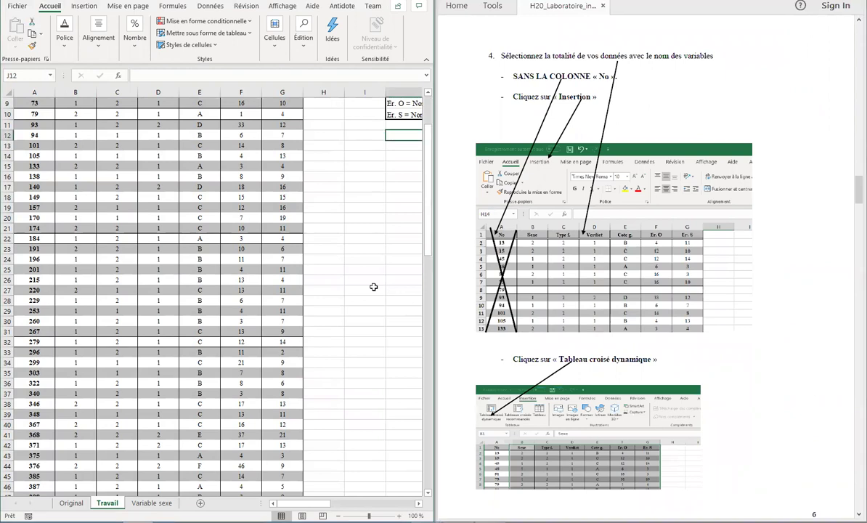
key(super+Up)
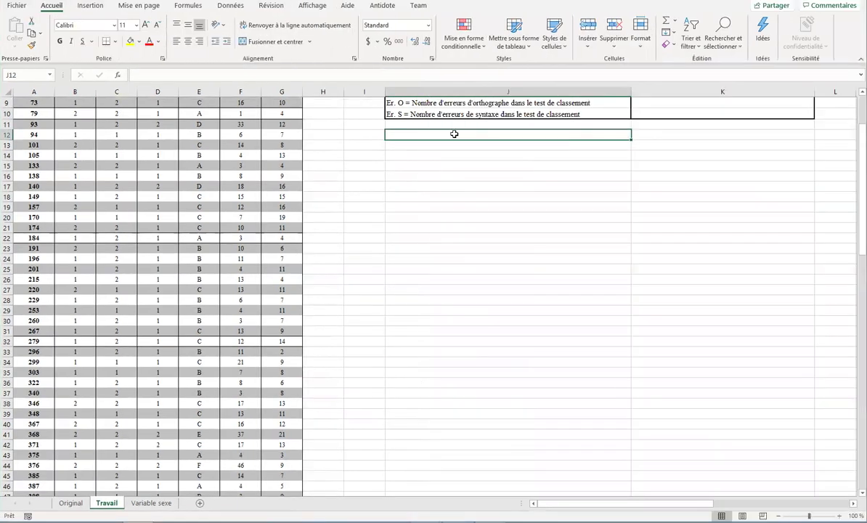
Delete the top two rows so the No/Sexe headers start in row 1
scroll(453, 135, up, 3)
drag(6, 103, 4, 110)
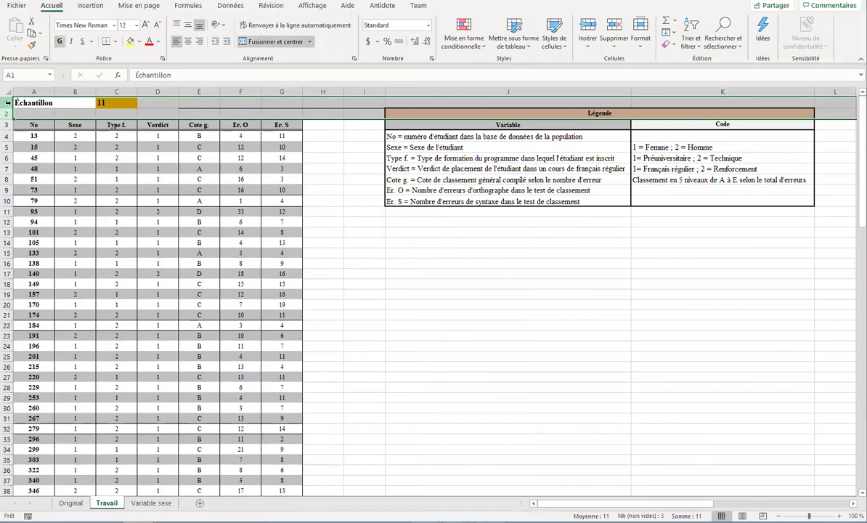
right_click(6, 106)
key(Escape)
drag(7, 102, 10, 110)
right_click(7, 114)
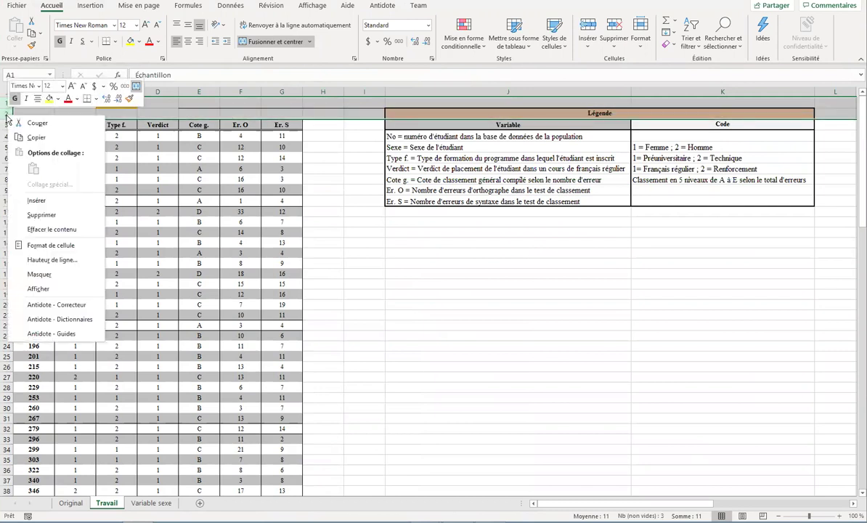
click(46, 215)
click(77, 123)
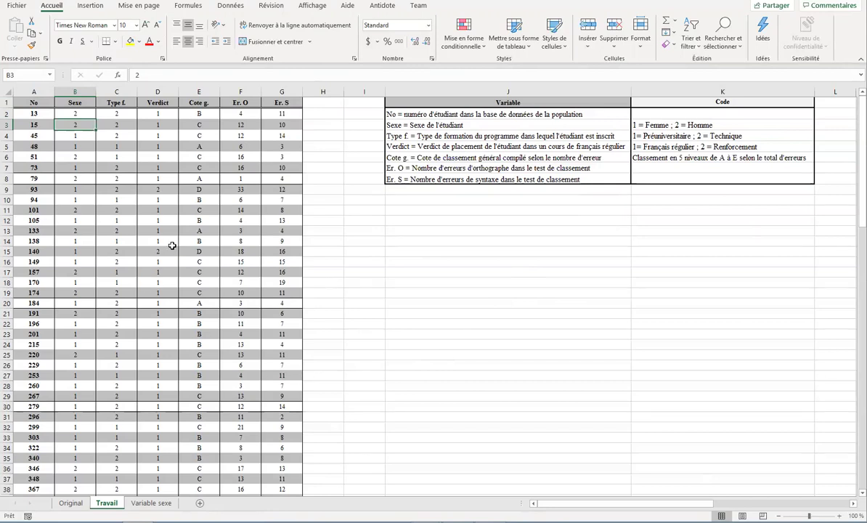
key(alt+Tab)
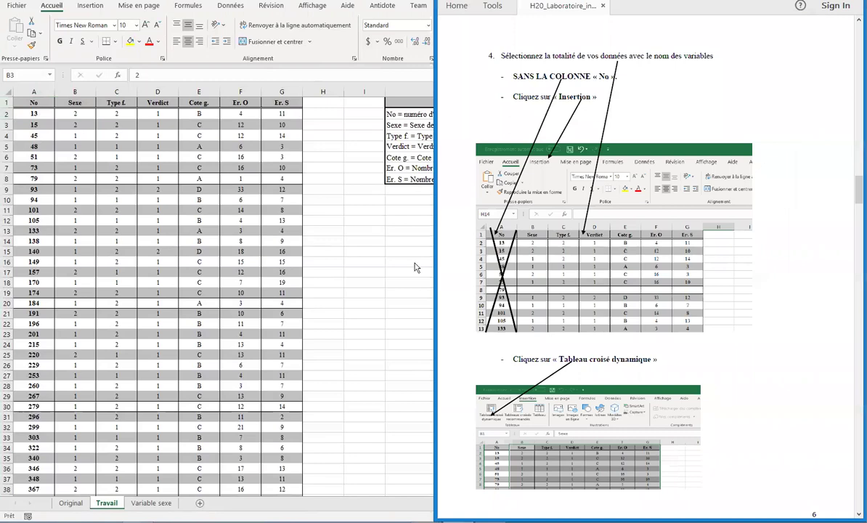
drag(559, 359, 656, 361)
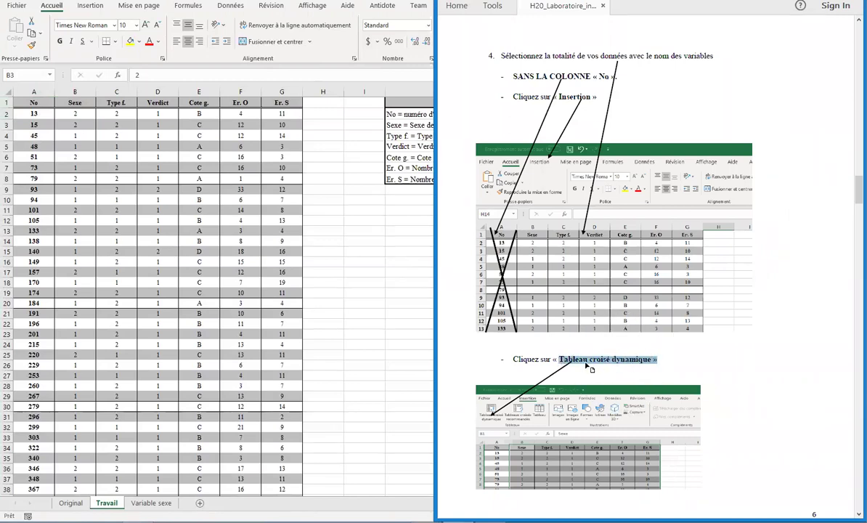
click(637, 363)
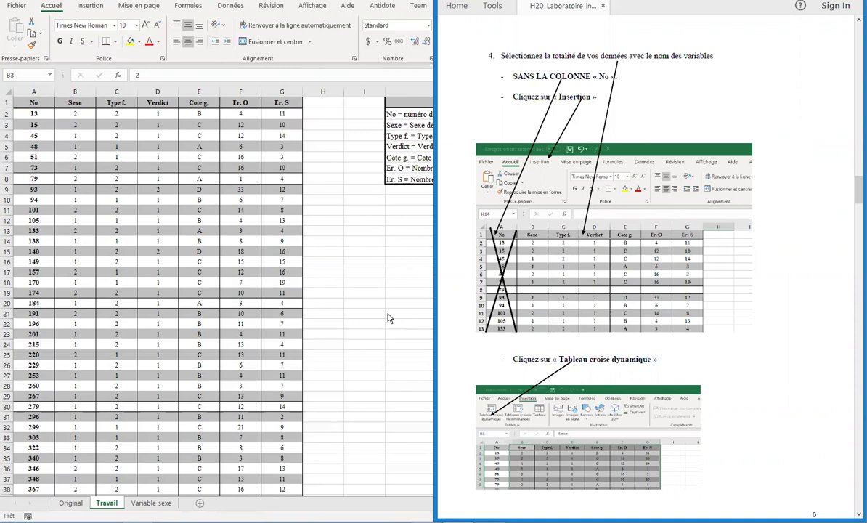
key(super+Up)
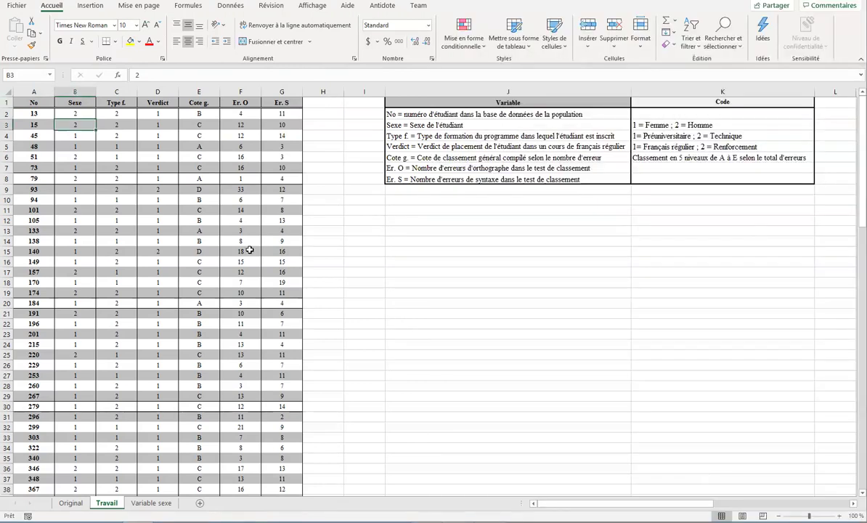
Select B1:G111, from the Sexe header to Er. S, leaving out the No column
click(73, 103)
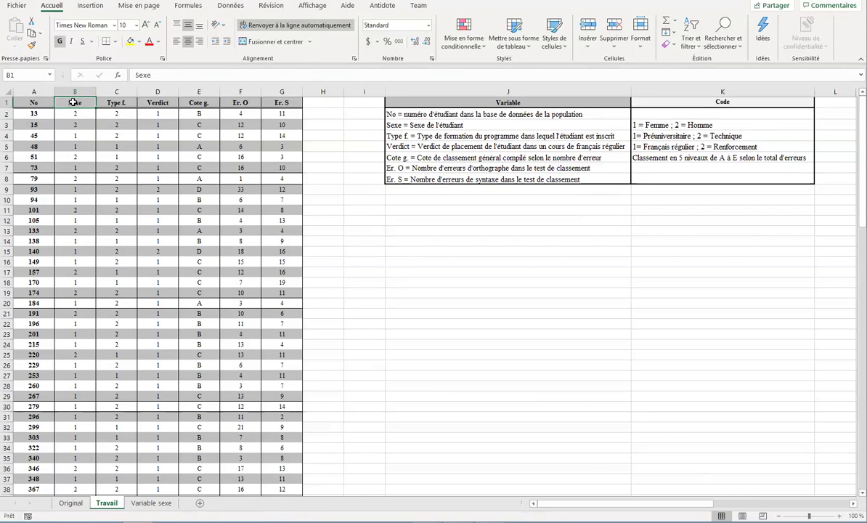
drag(34, 103, 22, 445)
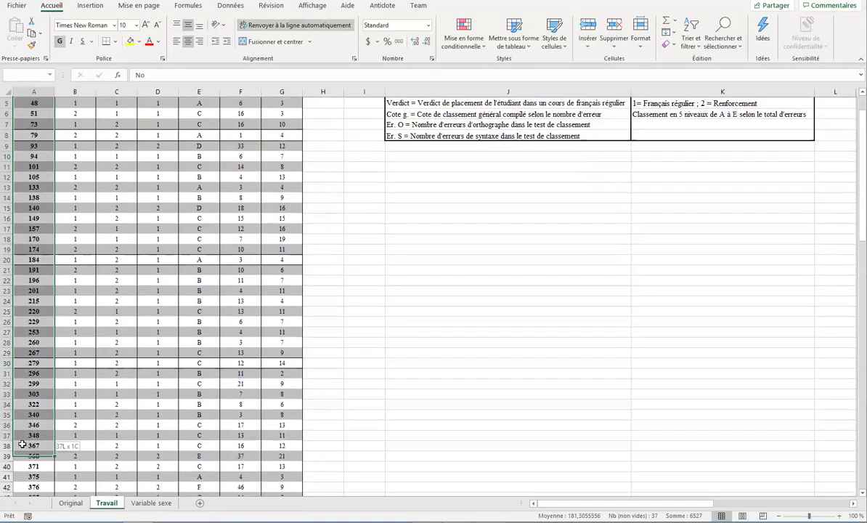
mouse_move(22, 445)
mouse_down()
mouse_move(23, 98)
mouse_move(38, 98)
mouse_up()
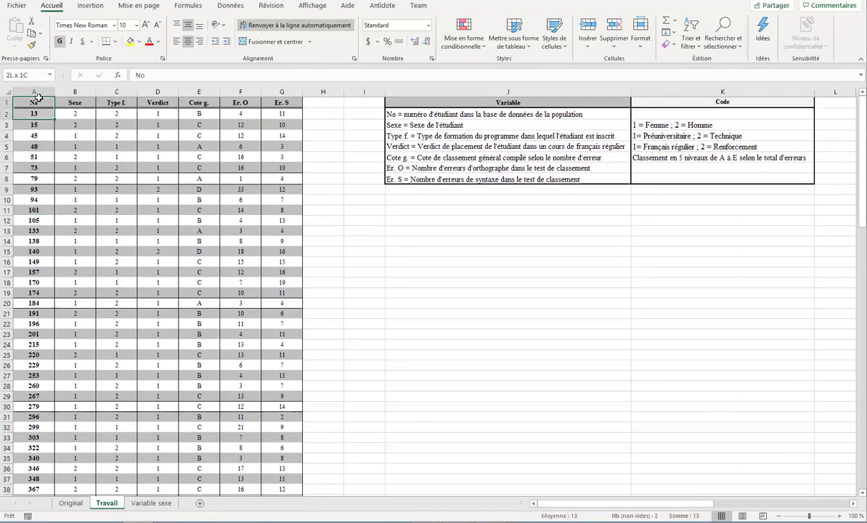
click(79, 103)
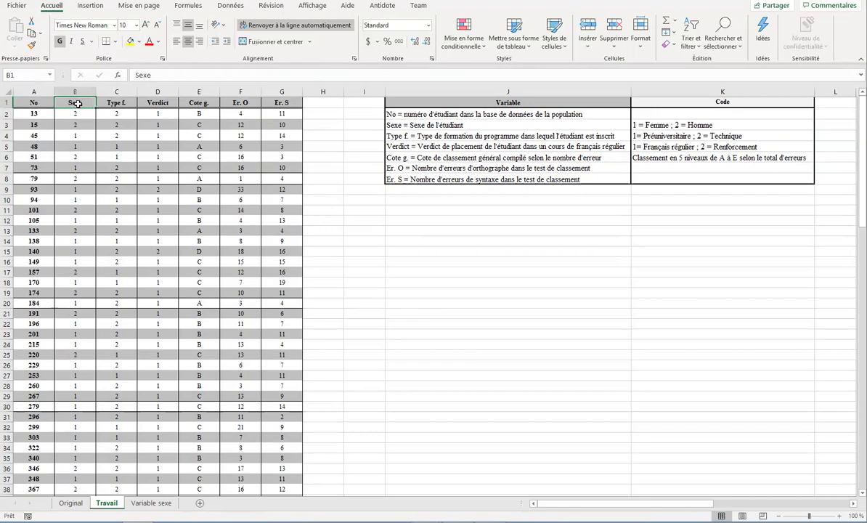
mouse_move(74, 103)
mouse_down()
mouse_move(279, 101)
mouse_move(302, 482)
mouse_up()
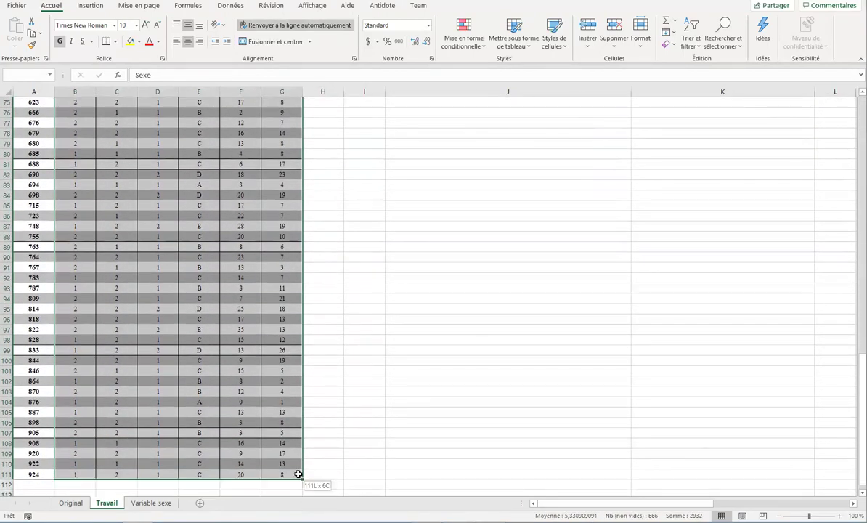
drag(302, 481, 298, 474)
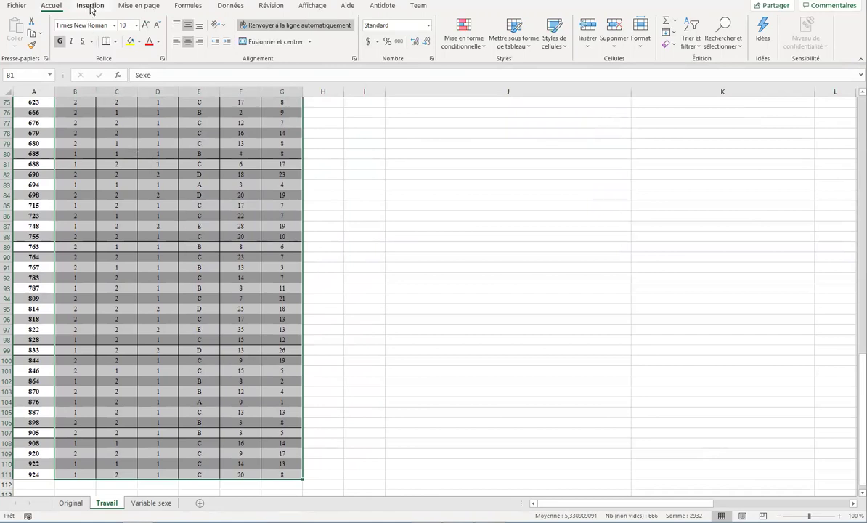
key(ctrl+q)
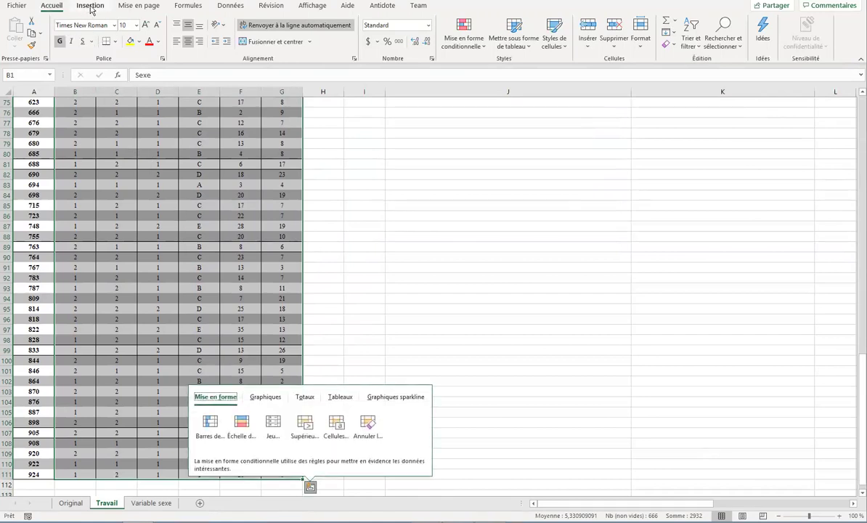
click(92, 9)
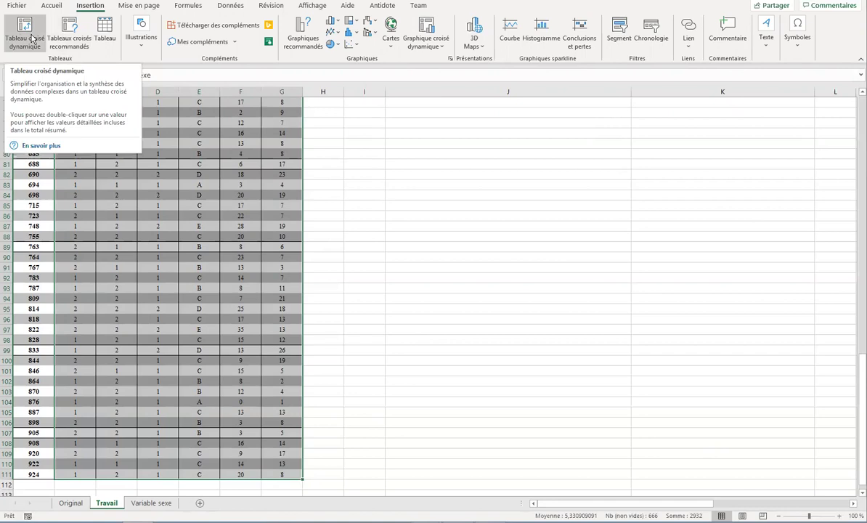
Create a pivot table from Travail!$B$1:$G$111 on the existing sheet at cell N5
click(32, 40)
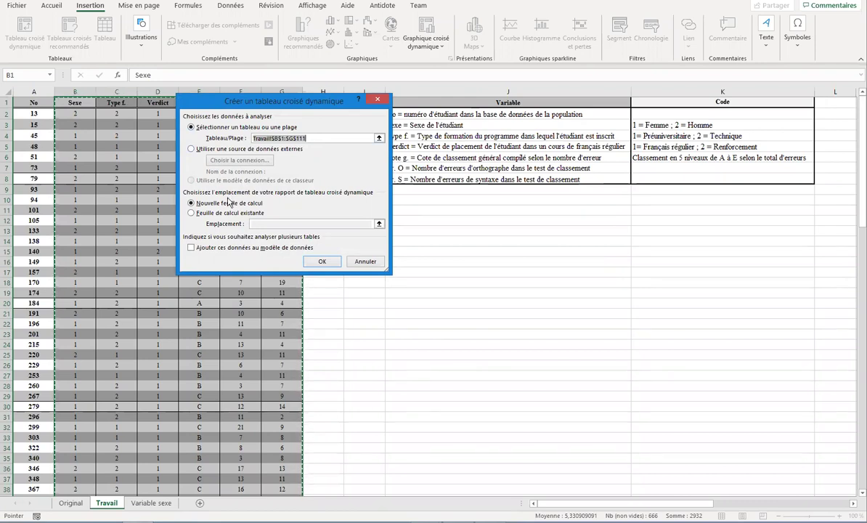
drag(298, 106, 356, 110)
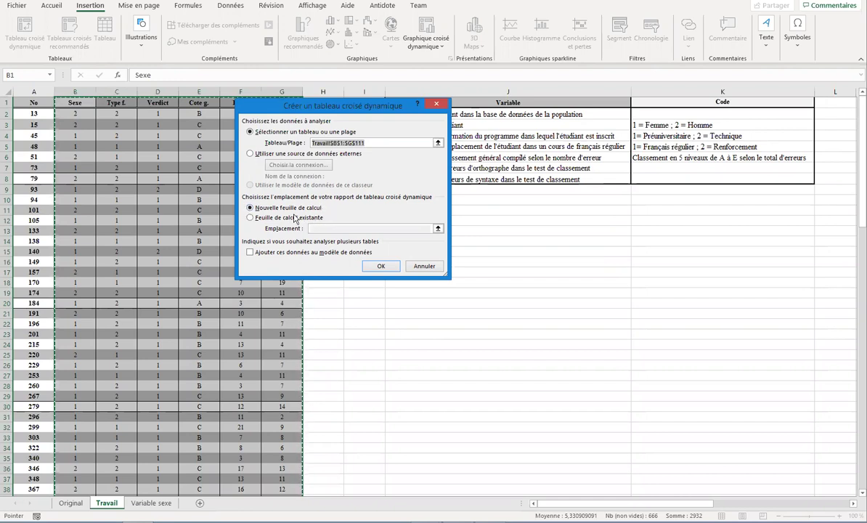
click(251, 218)
click(322, 228)
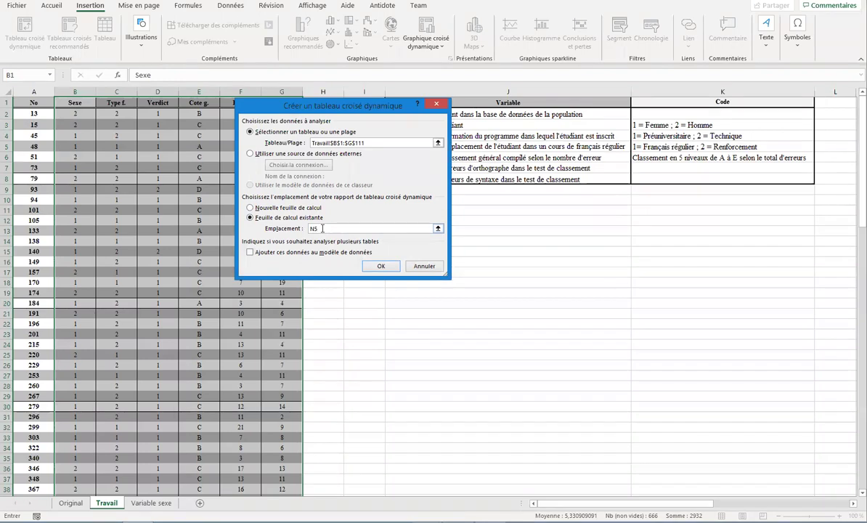
key(Return)
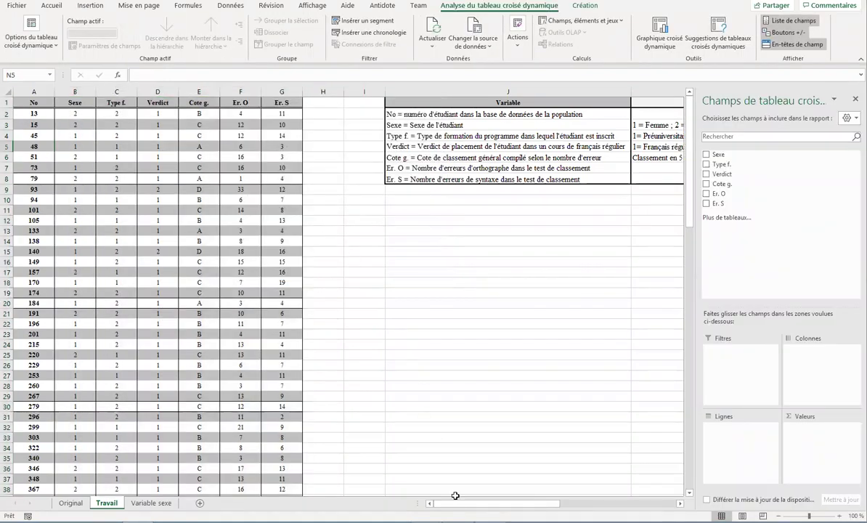
mouse_move(460, 503)
mouse_down()
mouse_move(470, 510)
mouse_move(448, 507)
mouse_up()
click(7, 146)
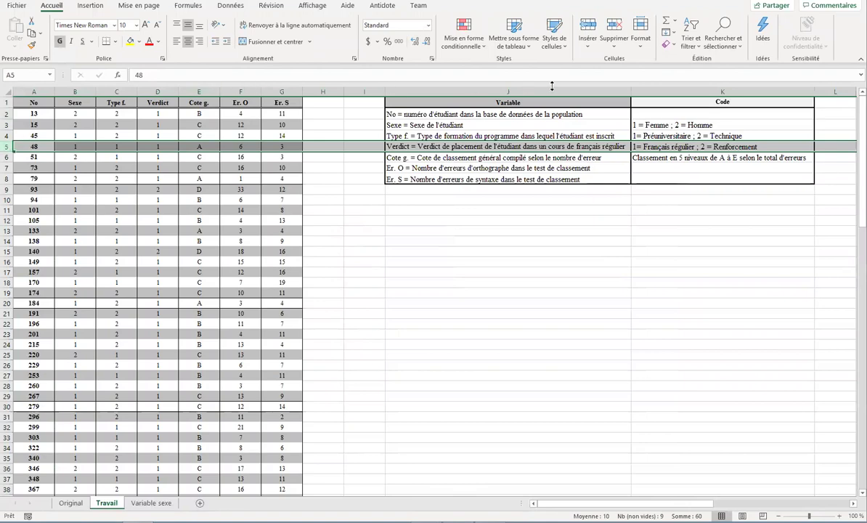
click(713, 89)
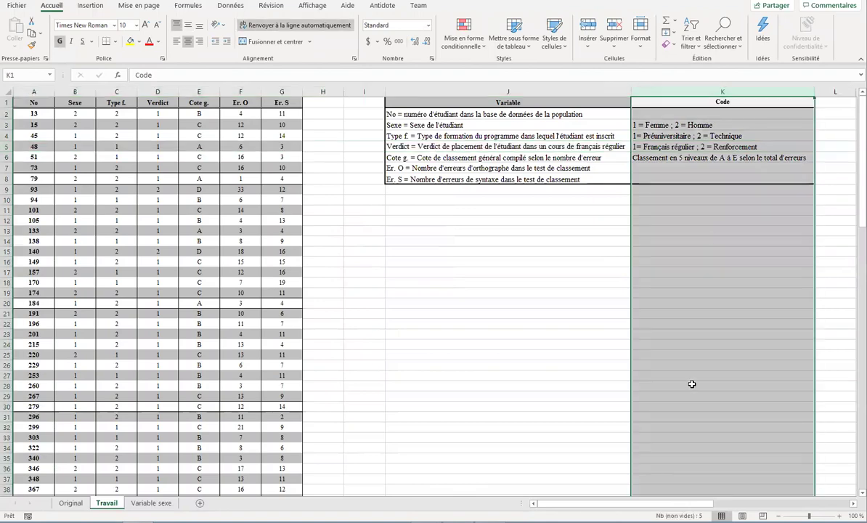
drag(658, 506, 772, 509)
click(588, 147)
click(611, 153)
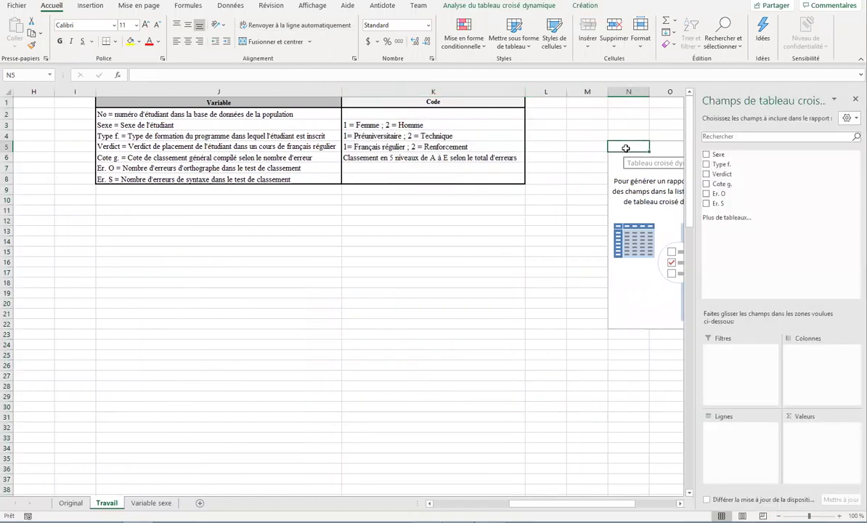
click(621, 147)
drag(655, 507, 616, 507)
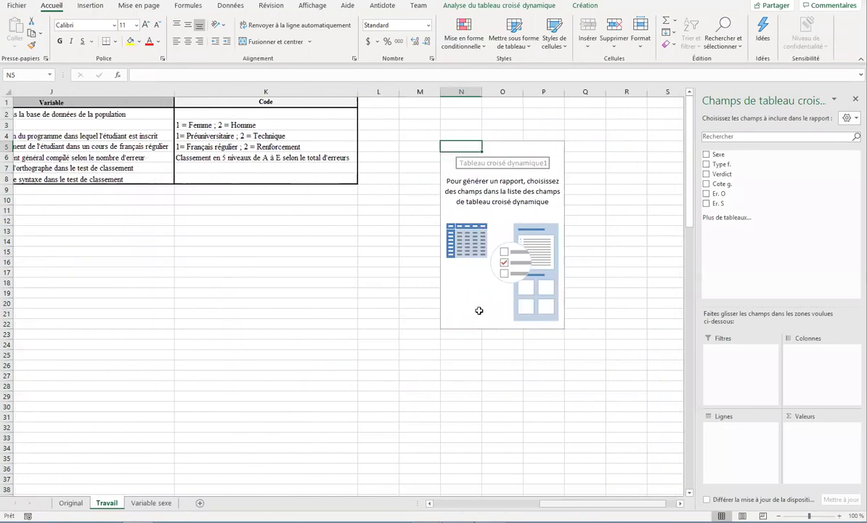
scroll(479, 311, right, 3)
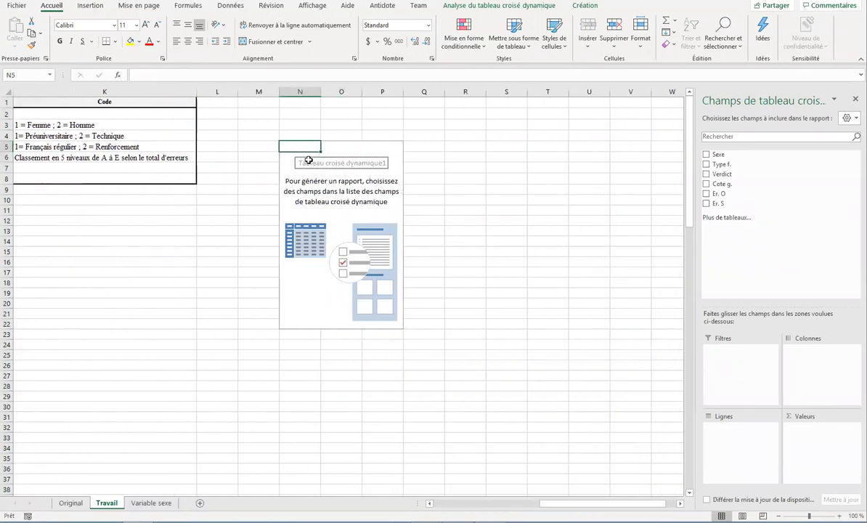
drag(309, 159, 378, 315)
click(341, 231)
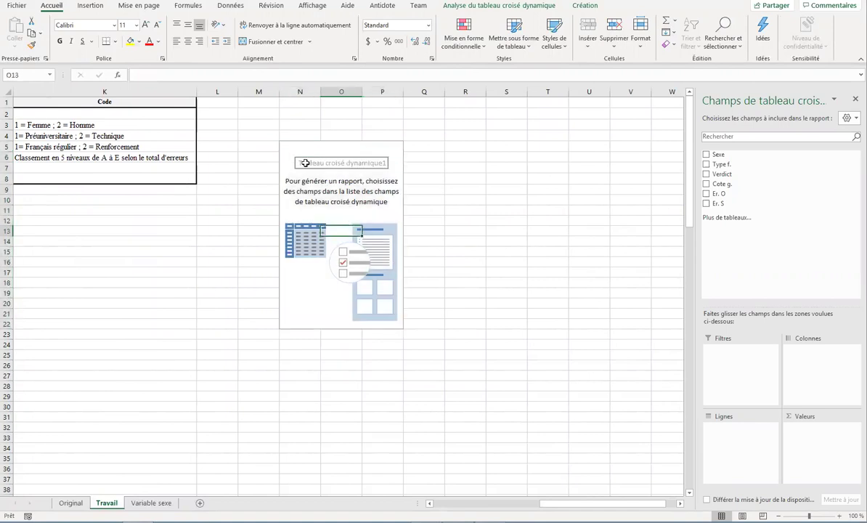
click(333, 147)
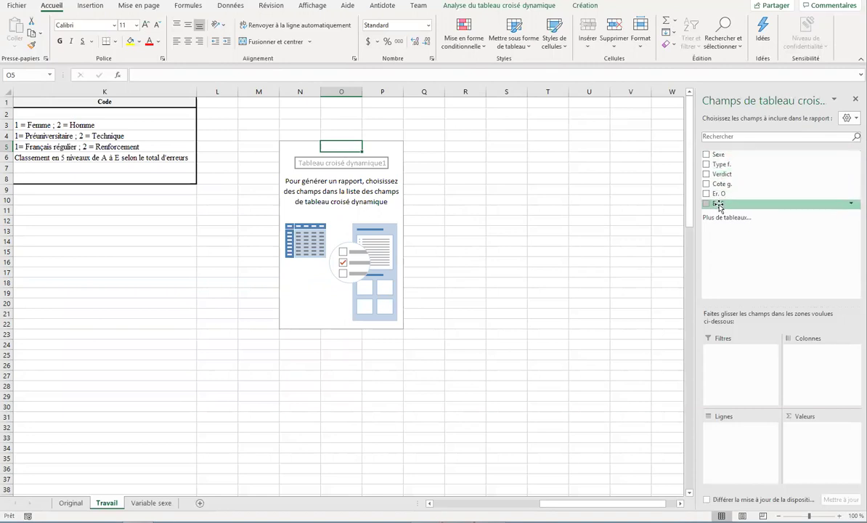
drag(568, 507, 557, 511)
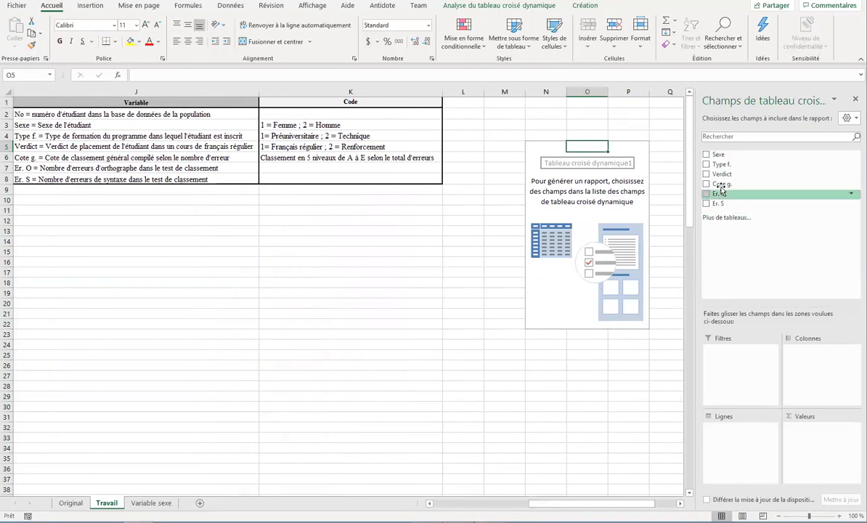
click(29, 144)
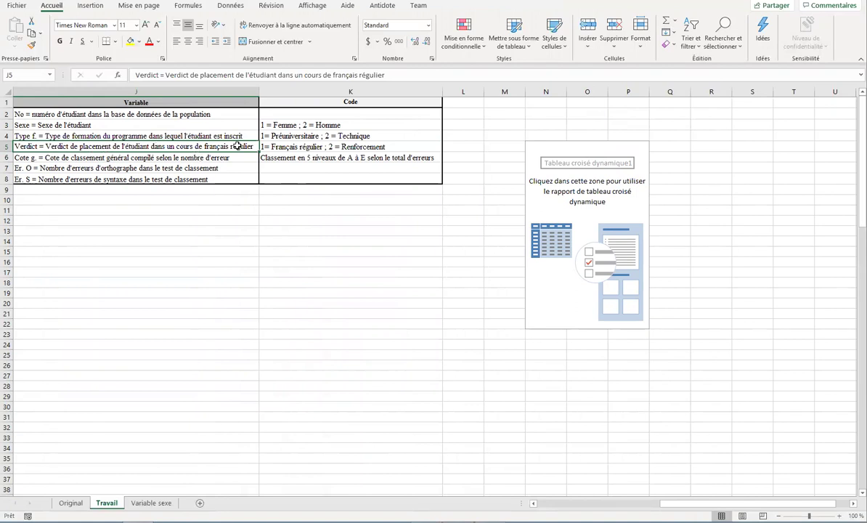
double_click(253, 147)
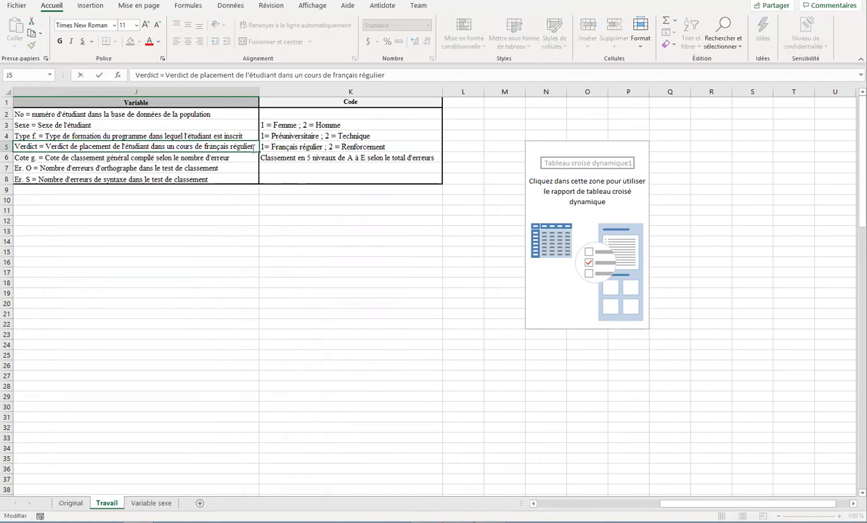
click(290, 147)
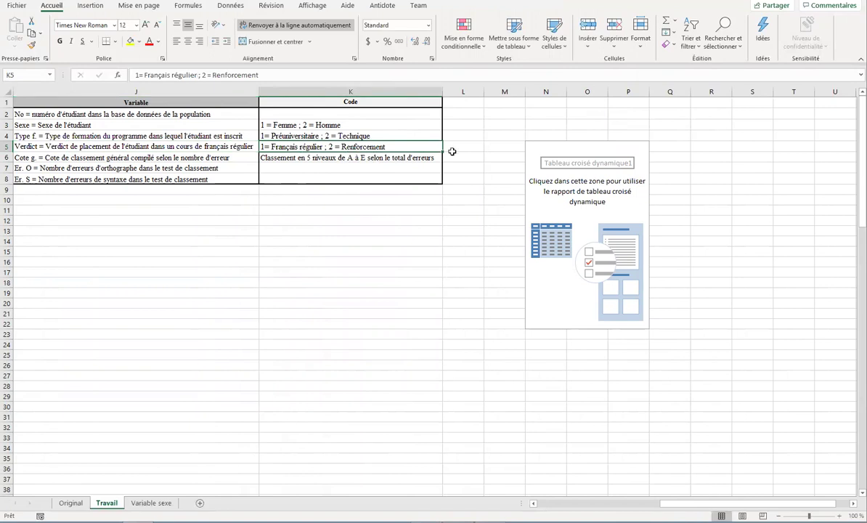
click(581, 214)
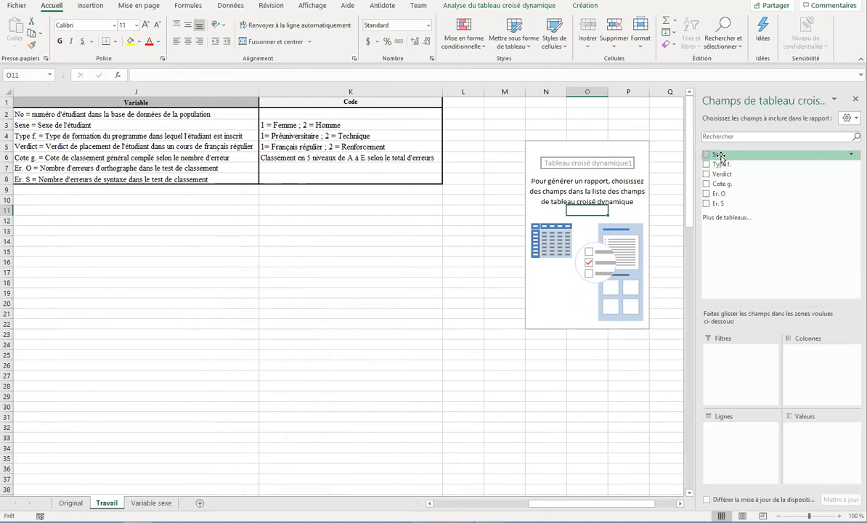
Put Sexe in Lignes and twice in Valeurs, giving Somme de Sexe 64, 92, total 156
drag(720, 155, 811, 438)
drag(720, 155, 746, 430)
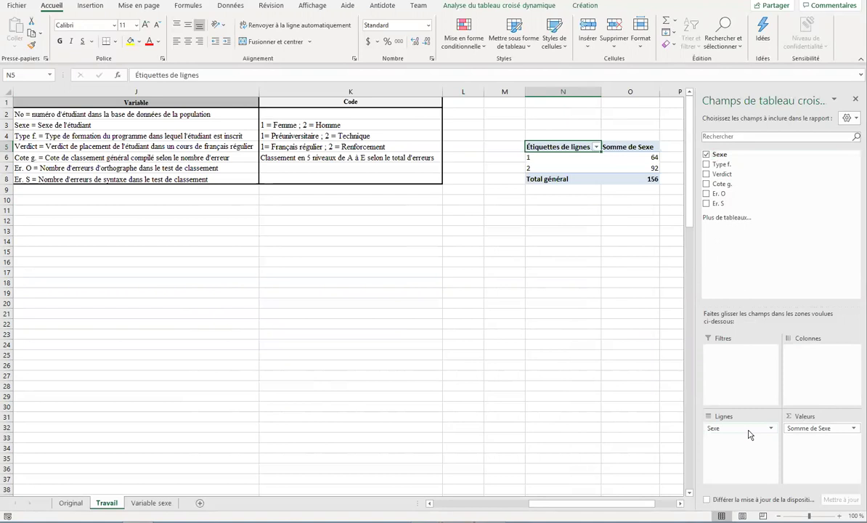
drag(744, 156, 813, 439)
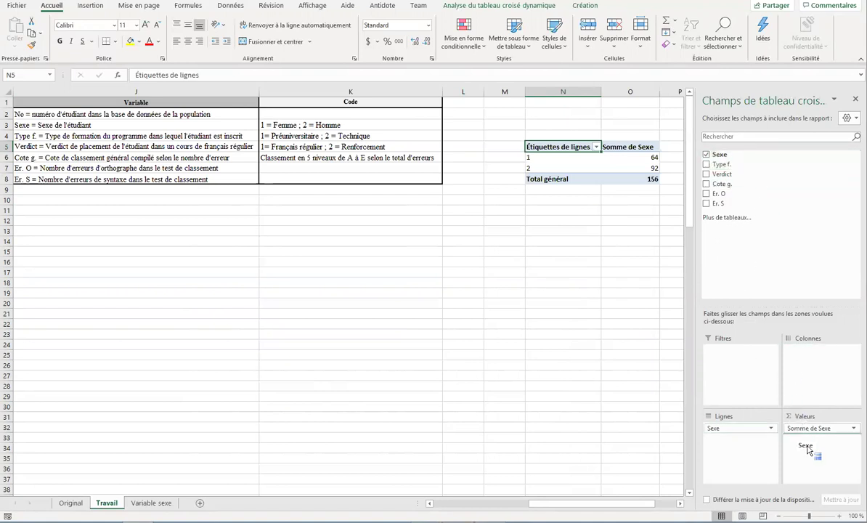
drag(620, 504, 561, 370)
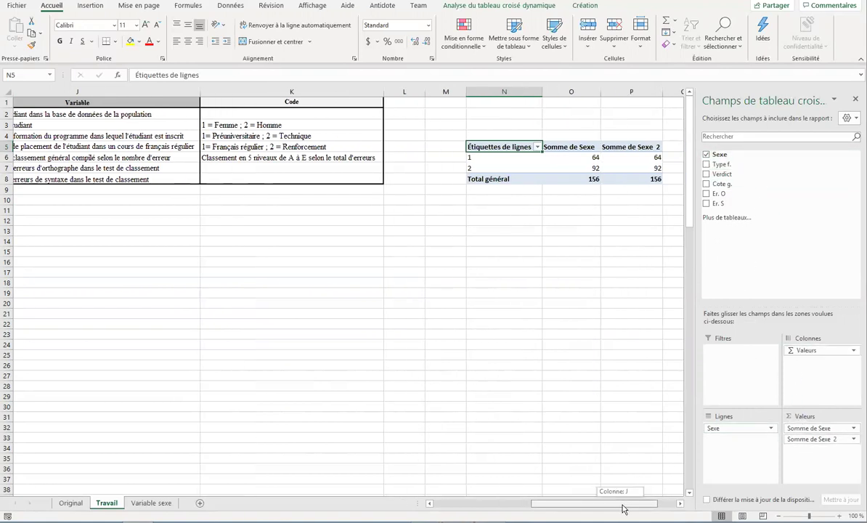
mouse_move(632, 503)
mouse_down()
mouse_move(662, 509)
mouse_move(655, 510)
mouse_up()
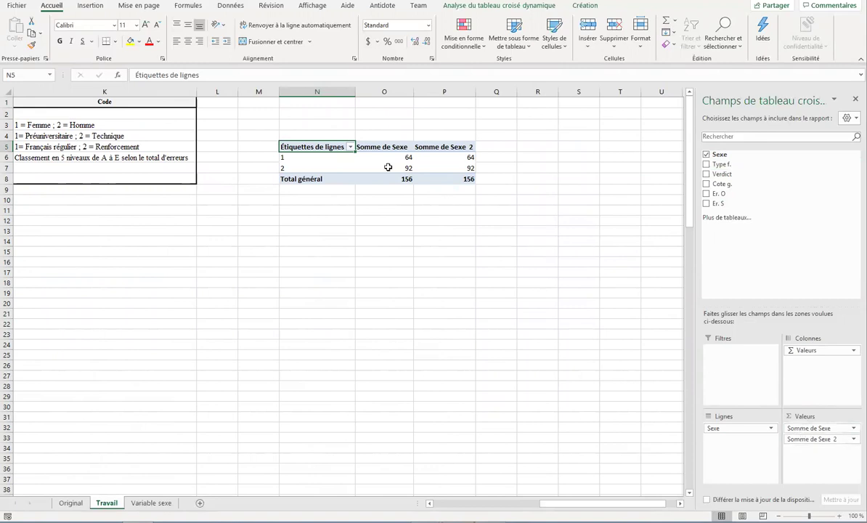
Inspect the pivot sums for Sexe values 1 and 2, then select the Sexe value in B2
click(363, 157)
click(285, 156)
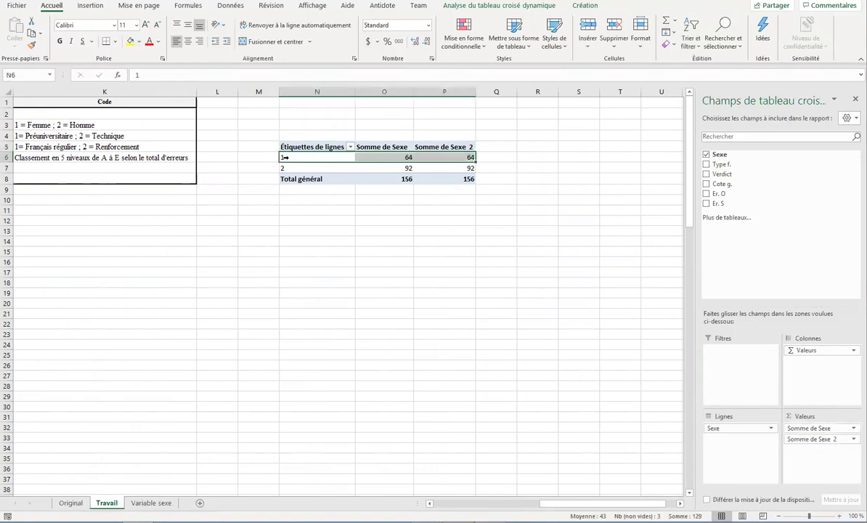
click(290, 166)
click(383, 157)
click(414, 167)
click(437, 158)
drag(608, 505, 501, 504)
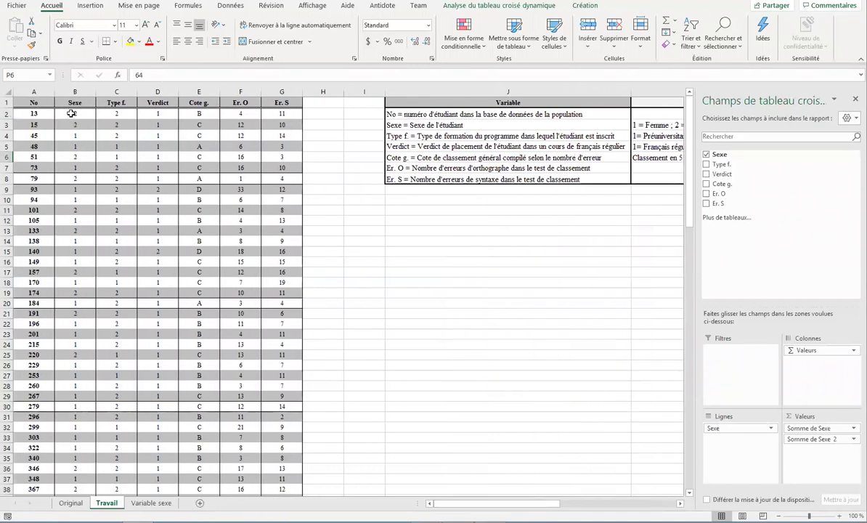
click(70, 114)
drag(71, 122, 67, 153)
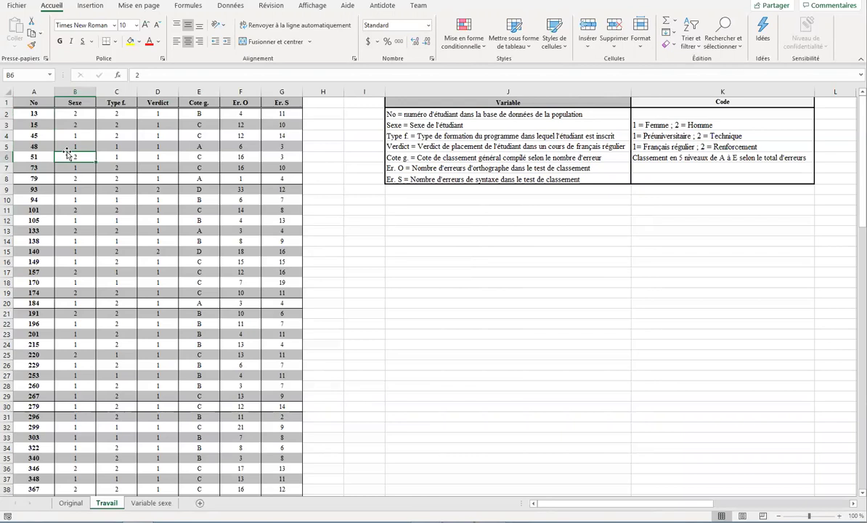
drag(71, 114, 71, 334)
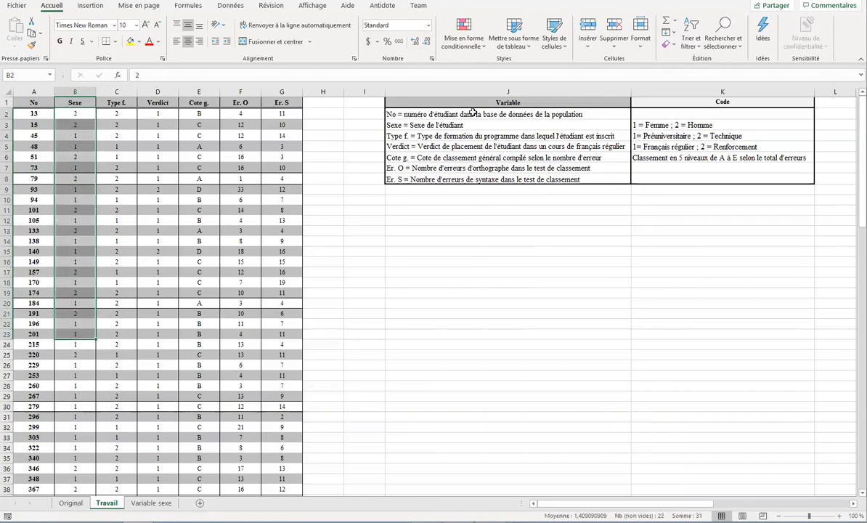
click(404, 125)
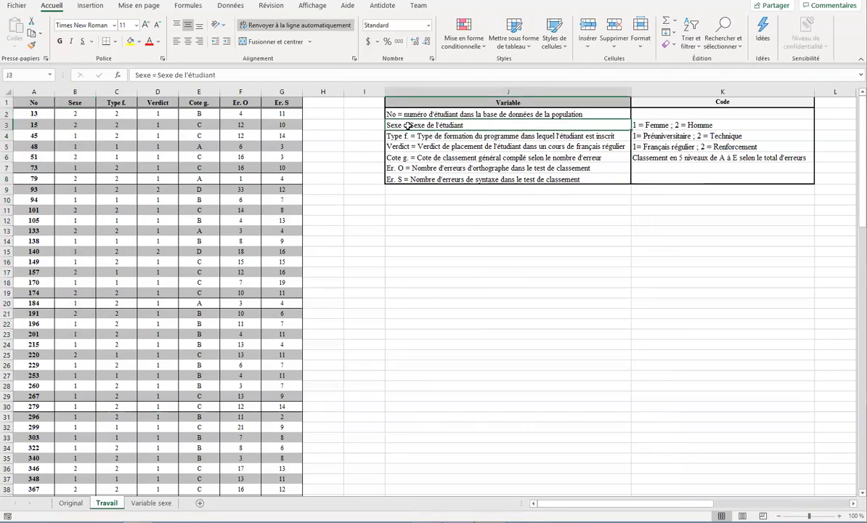
click(653, 125)
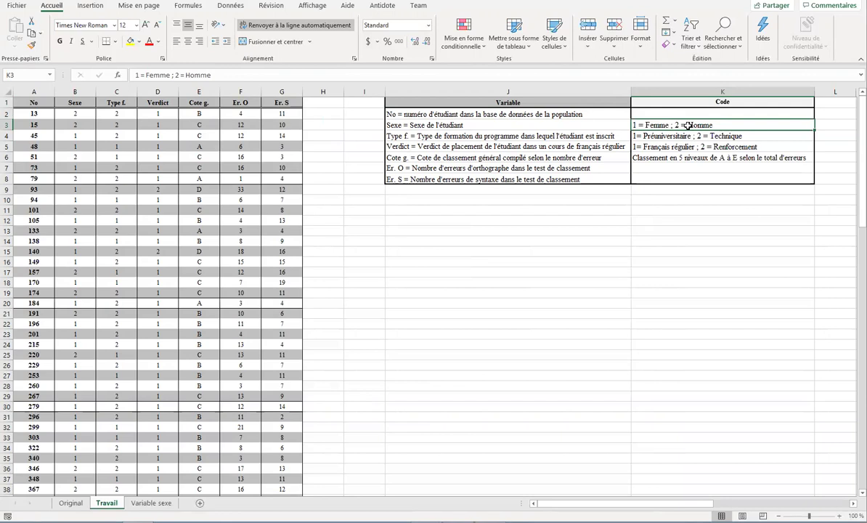
drag(679, 505, 783, 507)
click(635, 158)
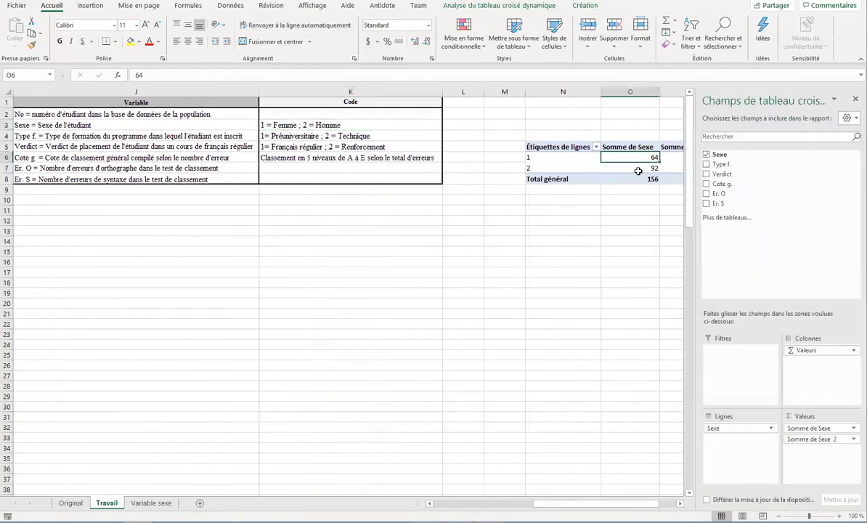
click(669, 156)
drag(617, 504, 652, 506)
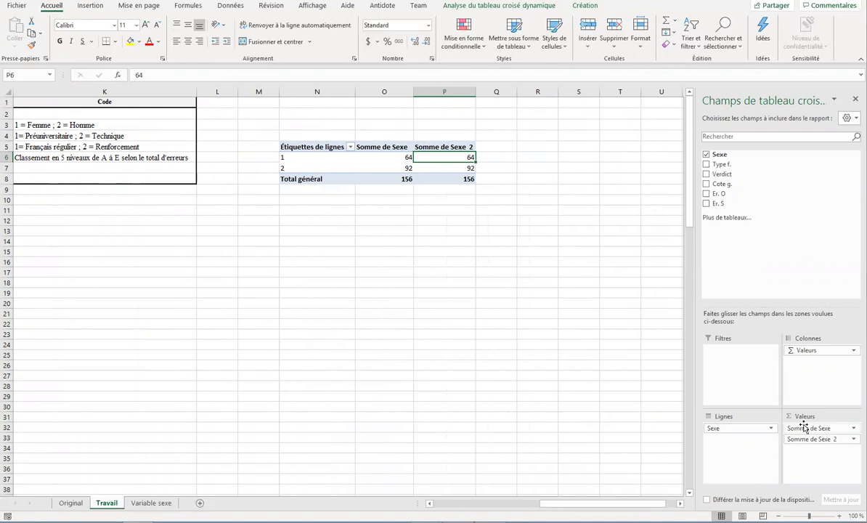
drag(822, 437, 824, 428)
mouse_move(387, 156)
mouse_down()
mouse_move(388, 168)
mouse_move(437, 167)
mouse_up()
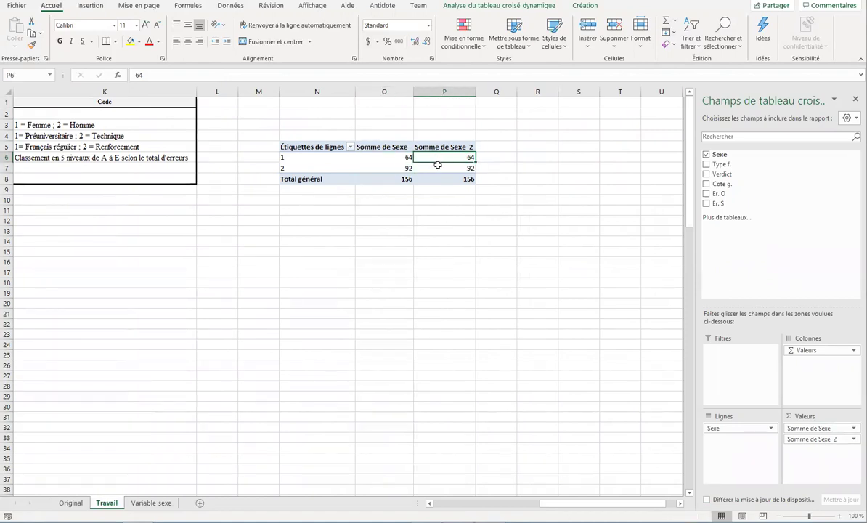
click(380, 154)
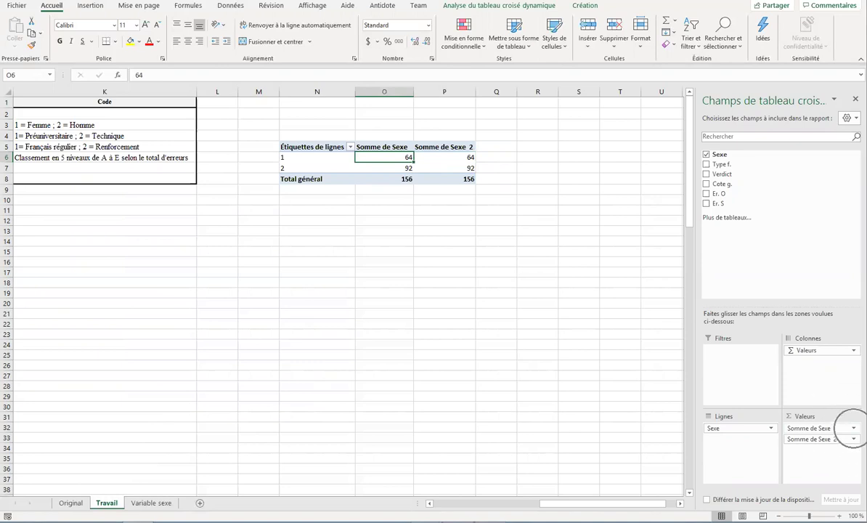
Summarize the first value field by Nombre with 'Aucun calcul', giving 64, 46 and total 110
click(821, 428)
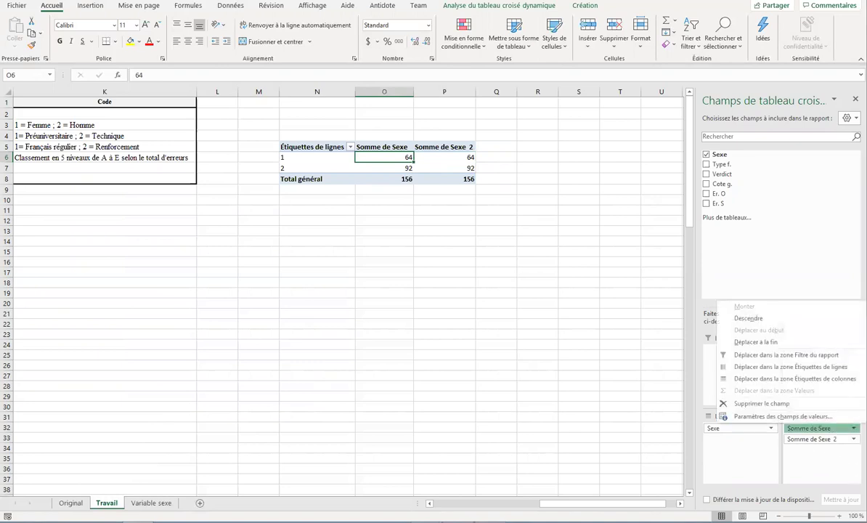
click(805, 419)
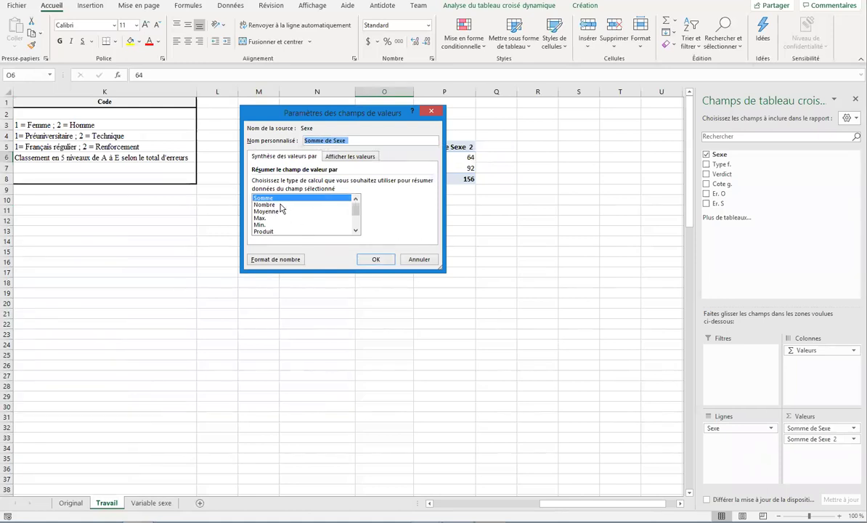
click(281, 206)
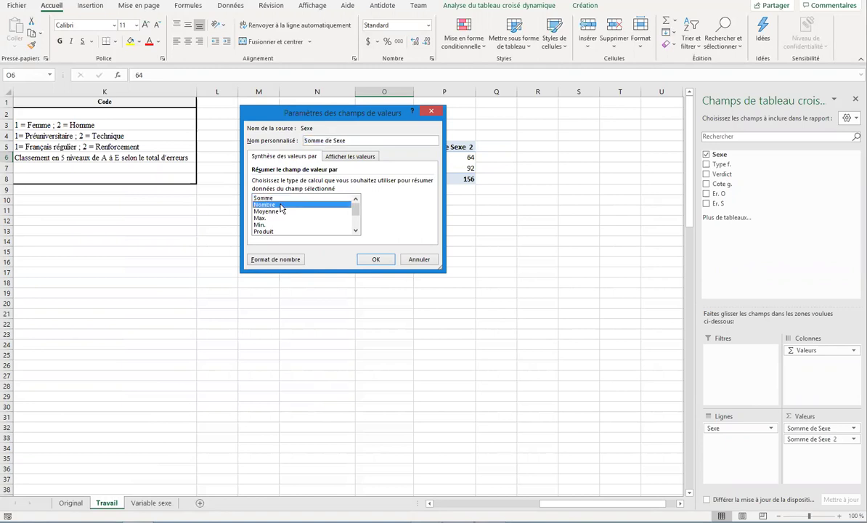
click(343, 158)
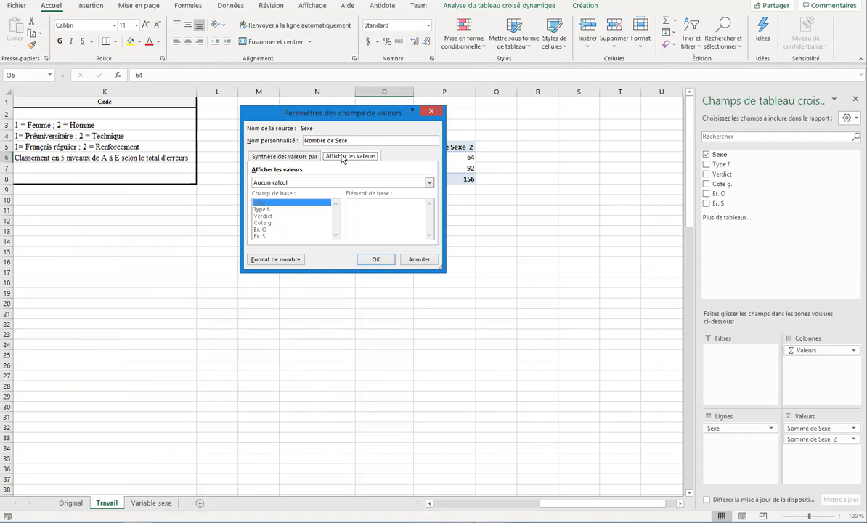
click(297, 185)
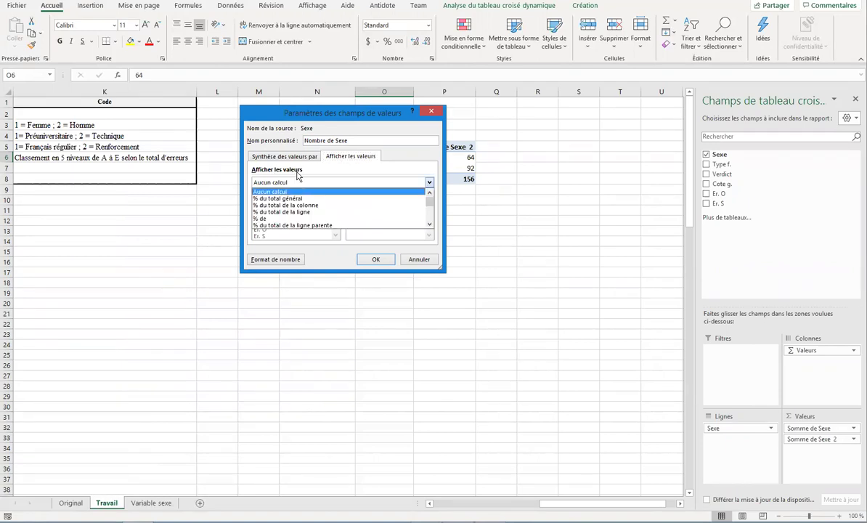
click(298, 191)
click(374, 260)
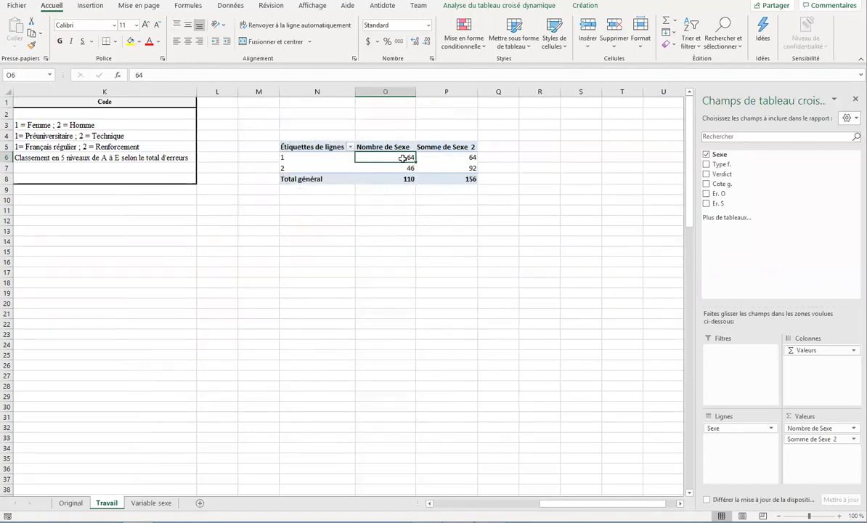
mouse_move(401, 158)
click(383, 168)
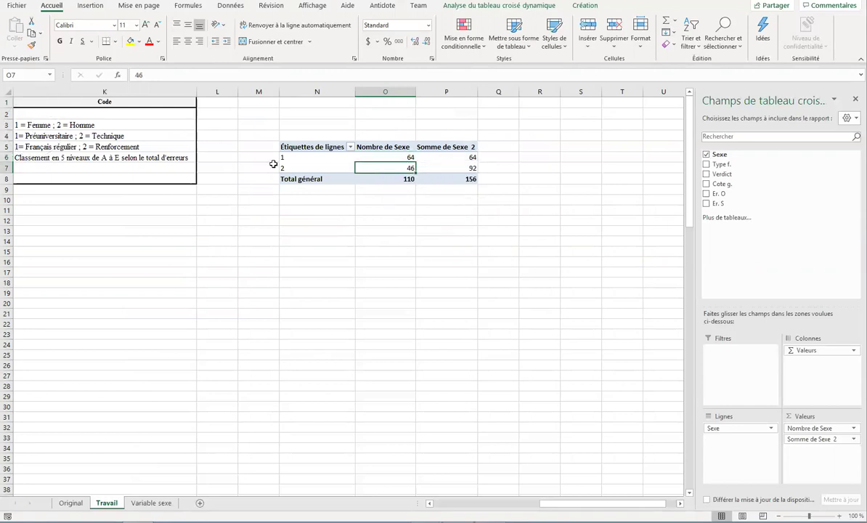
click(402, 178)
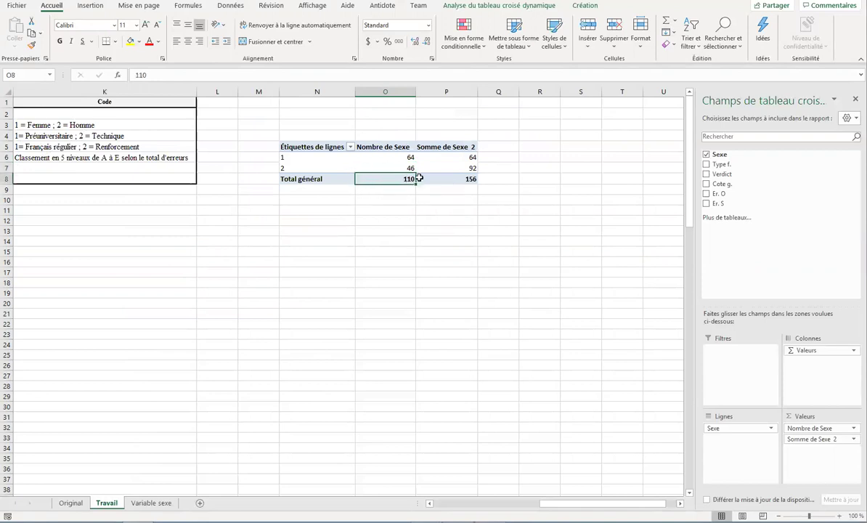
mouse_move(386, 169)
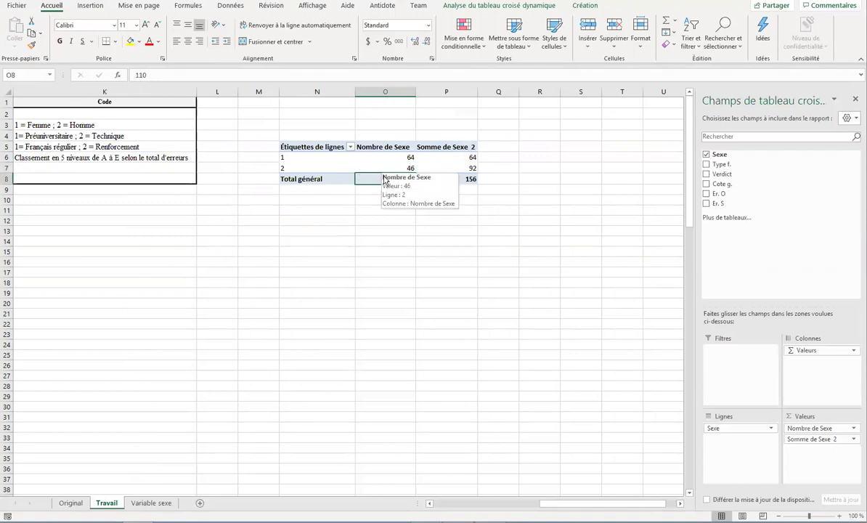
click(447, 158)
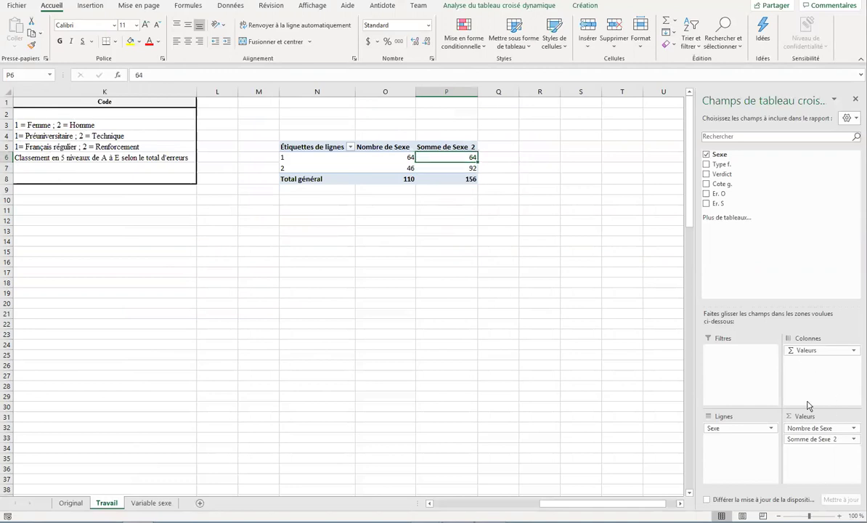
Change Somme de Sexe 2 to Nombre with a Pourcentage number format at one decimal
click(847, 443)
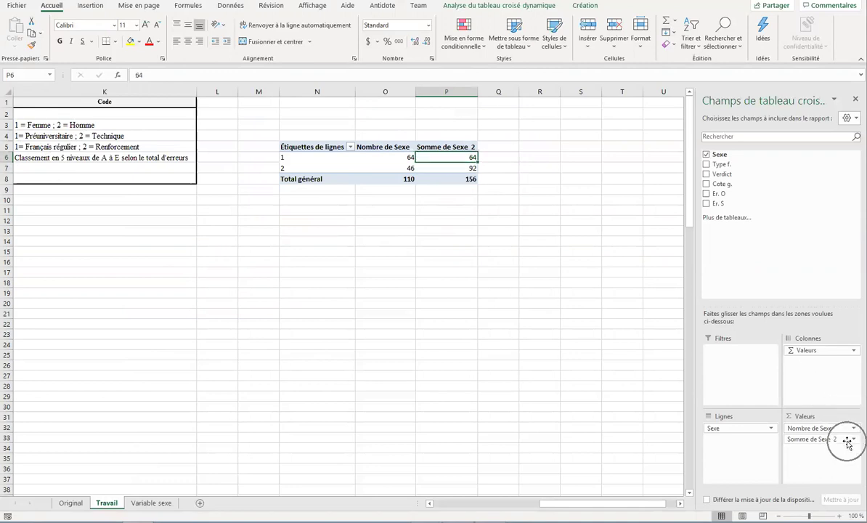
click(813, 439)
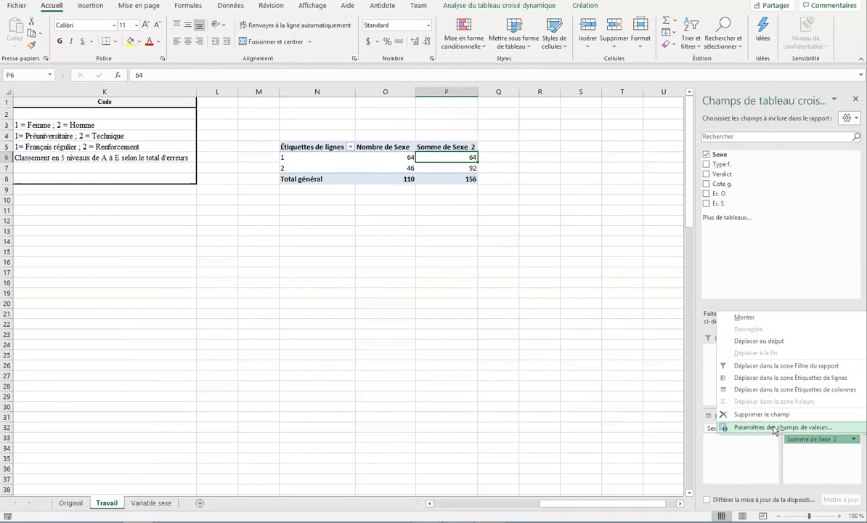
click(775, 429)
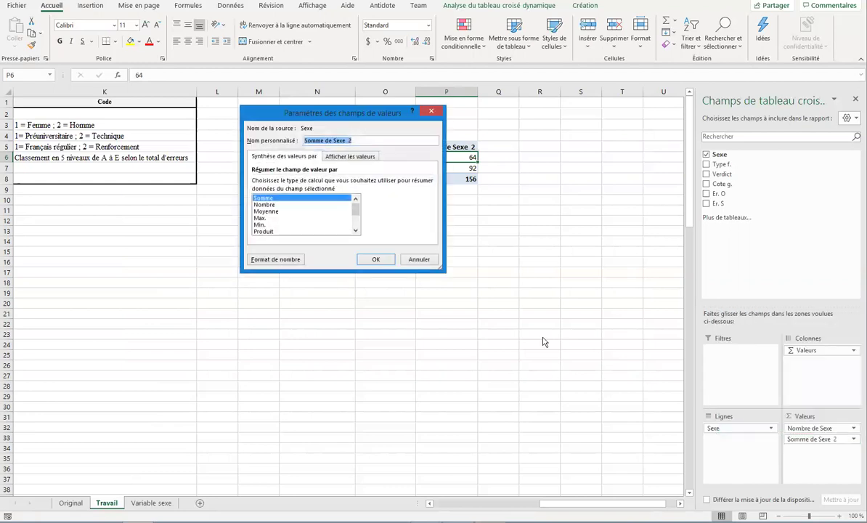
click(266, 205)
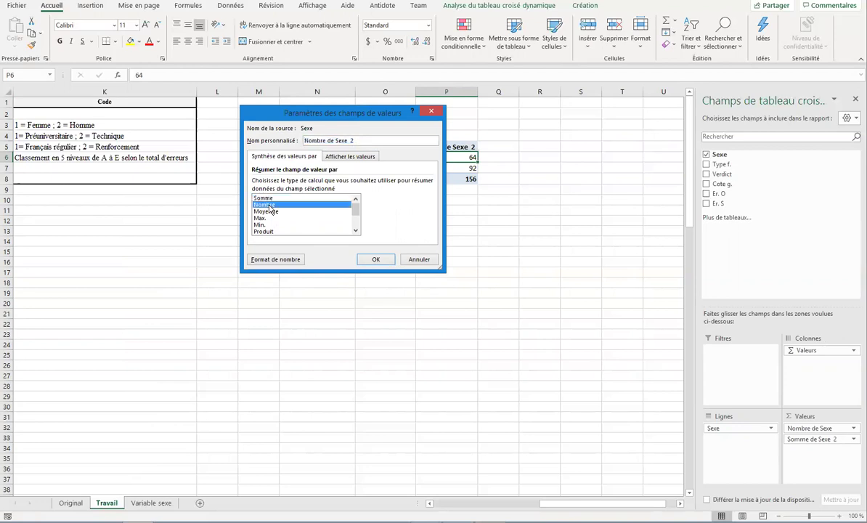
click(297, 261)
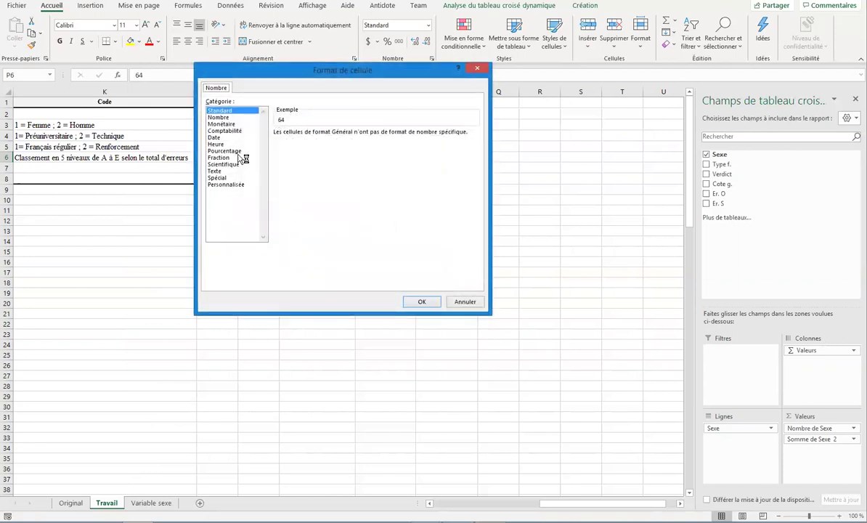
click(232, 151)
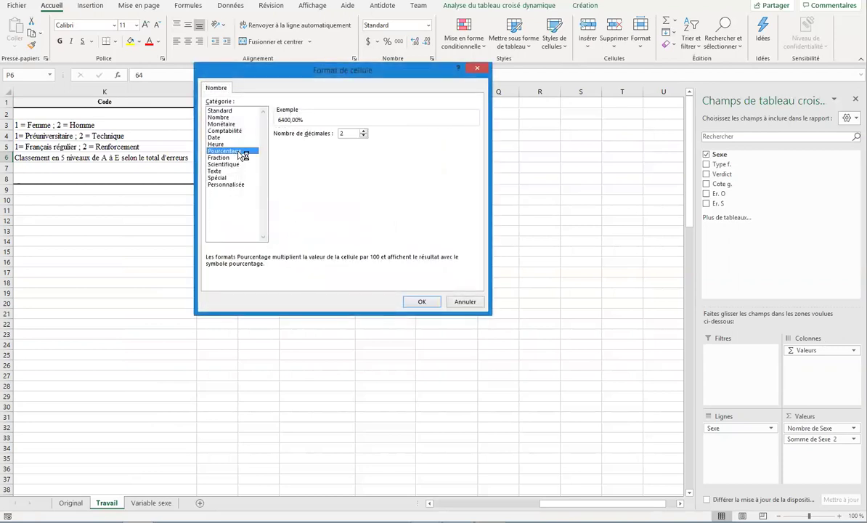
click(363, 136)
click(420, 302)
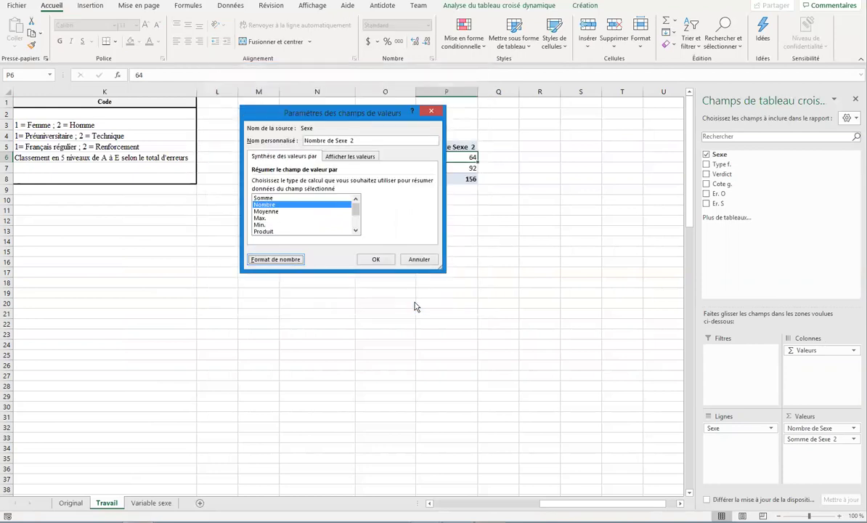
Show the field as % du total général and verify the 58,2%, 41,8% and 100,0% results
click(356, 161)
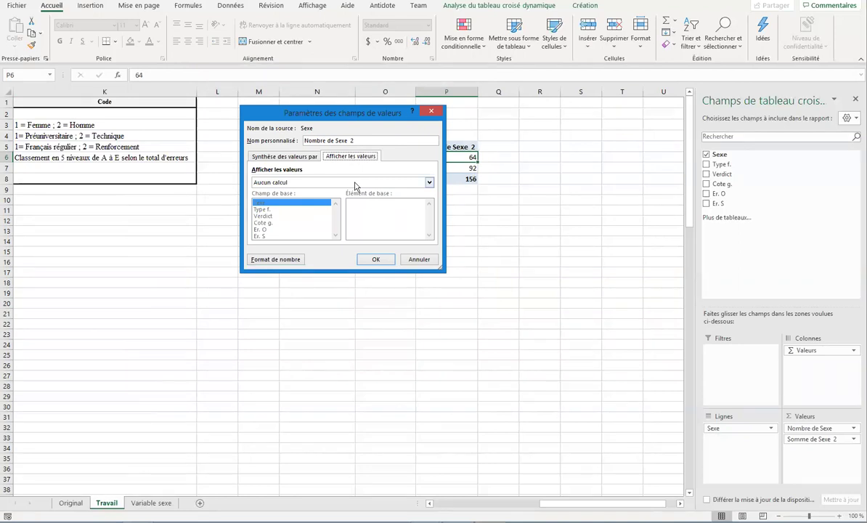
click(354, 183)
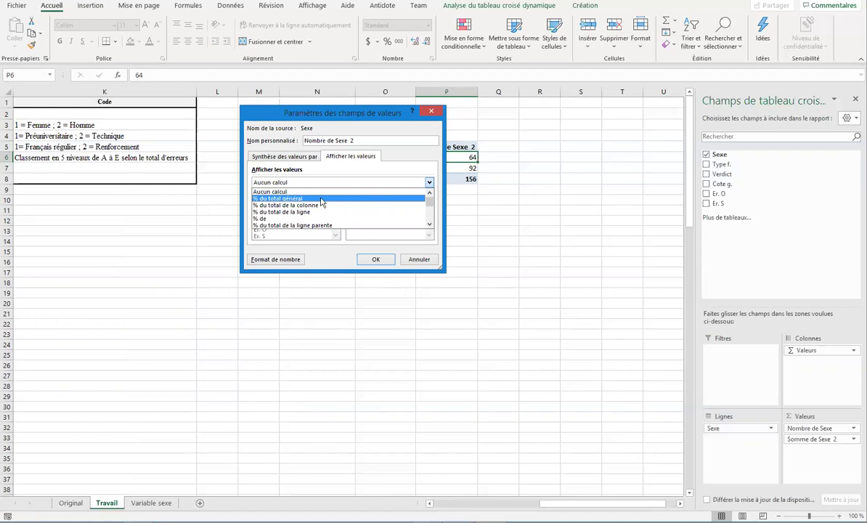
click(321, 202)
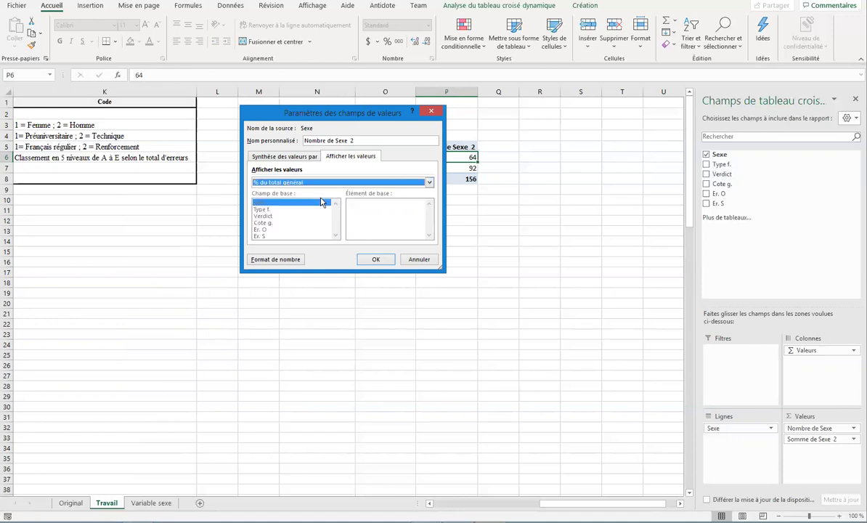
click(377, 261)
click(404, 157)
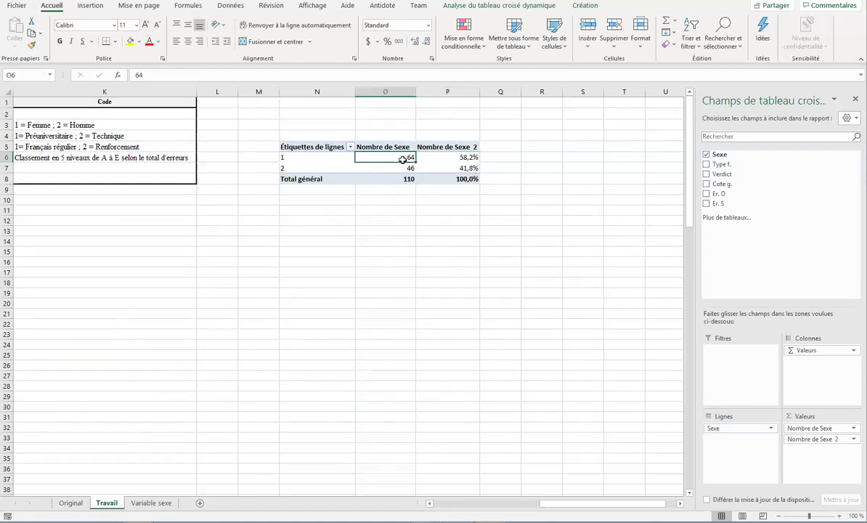
click(463, 157)
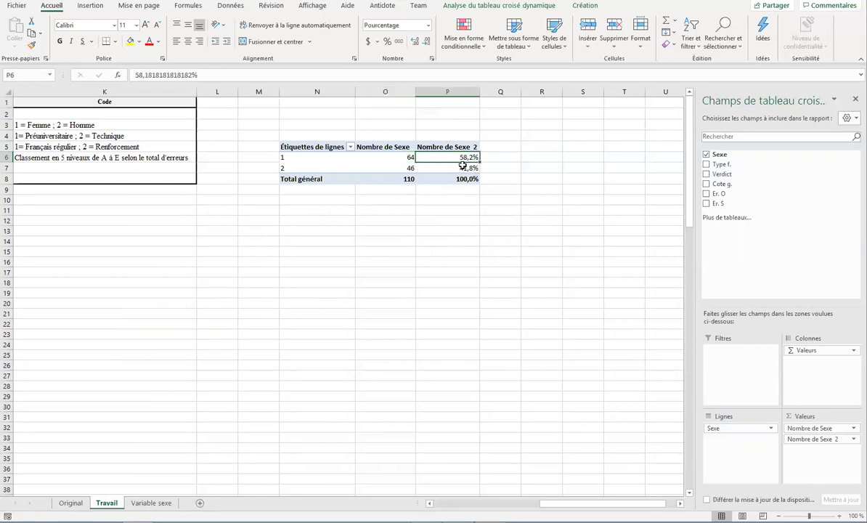
click(466, 166)
click(462, 178)
click(398, 168)
click(399, 157)
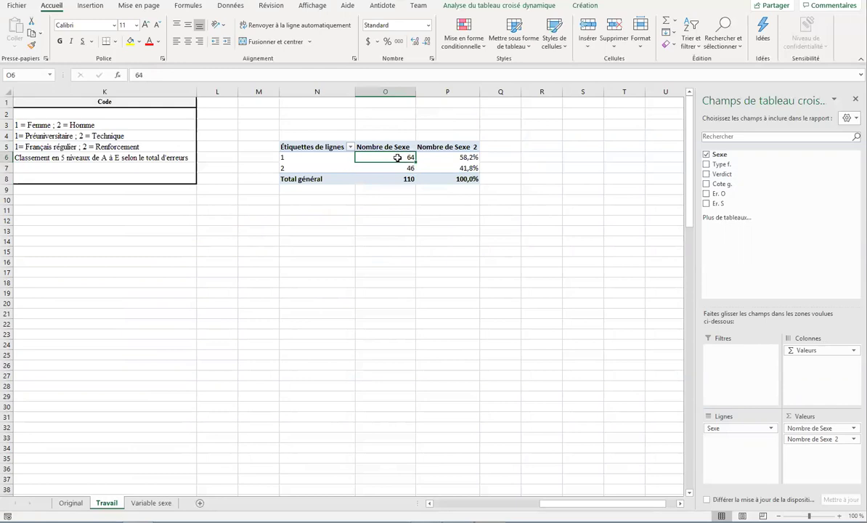
mouse_move(444, 166)
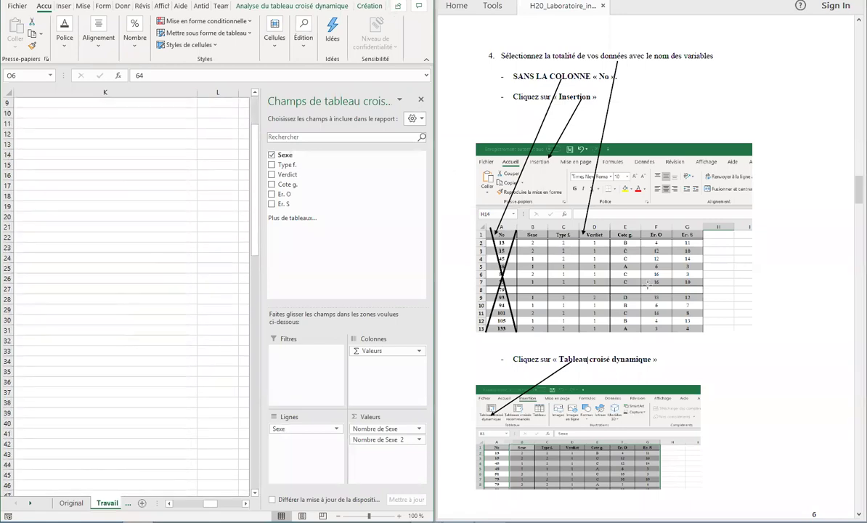
Scroll the PDF guide down to section II and briefly highlight its heading
click(643, 280)
scroll(642, 280, down, 5)
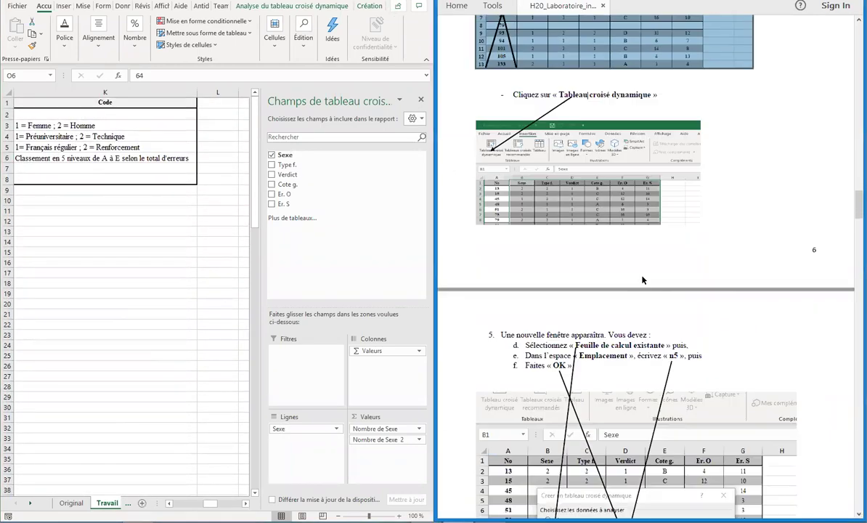
scroll(598, 256, down, 5)
scroll(616, 340, down, 5)
scroll(616, 340, down, 5)
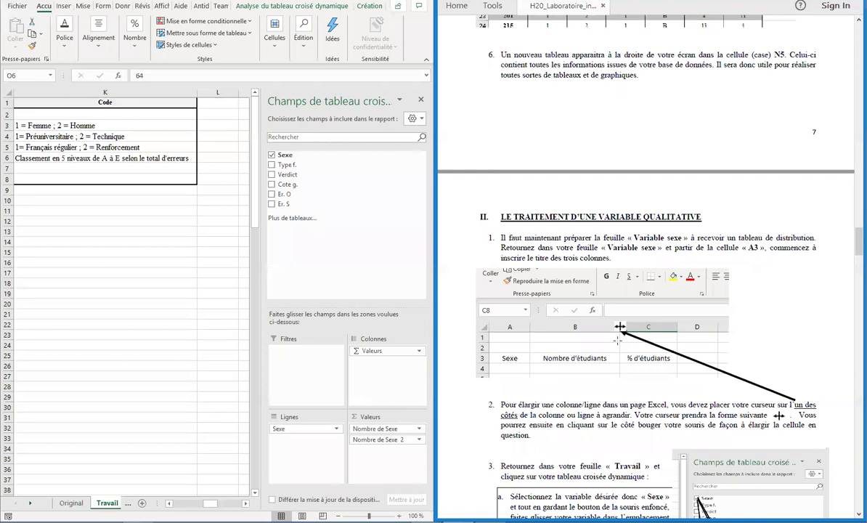
scroll(617, 340, down, 1)
scroll(617, 340, down, 2)
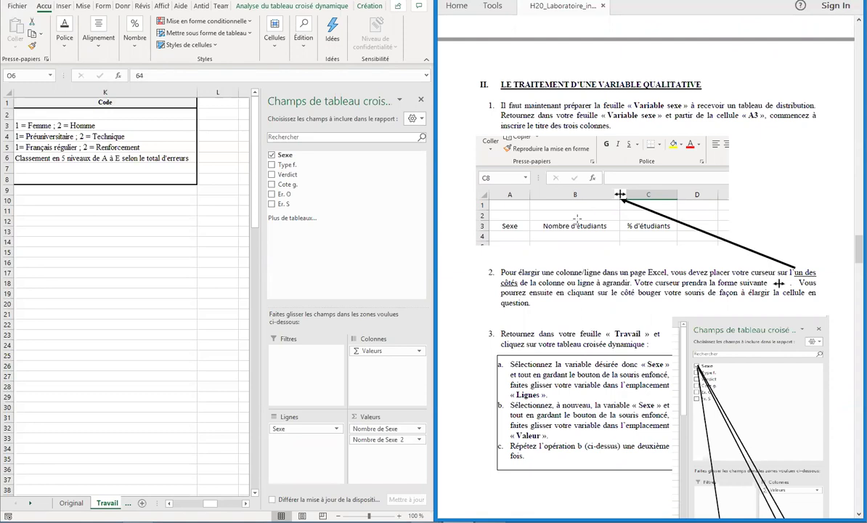
drag(488, 110, 702, 84)
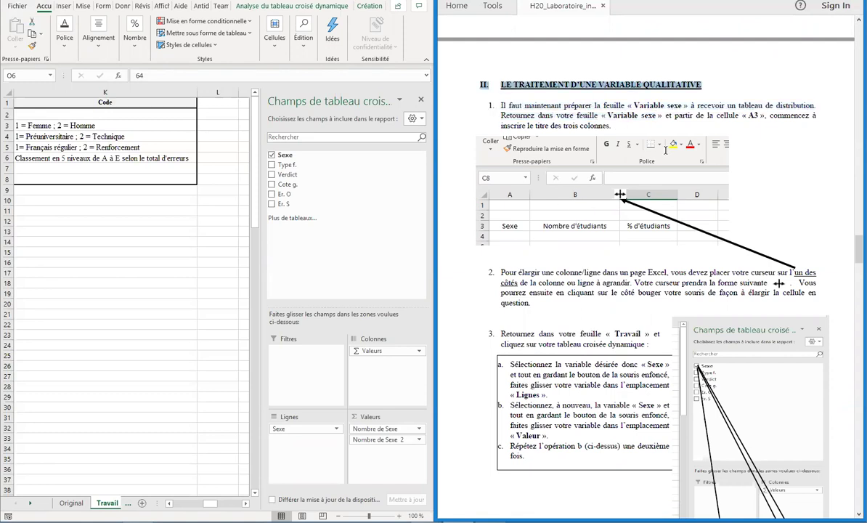
click(597, 165)
click(614, 121)
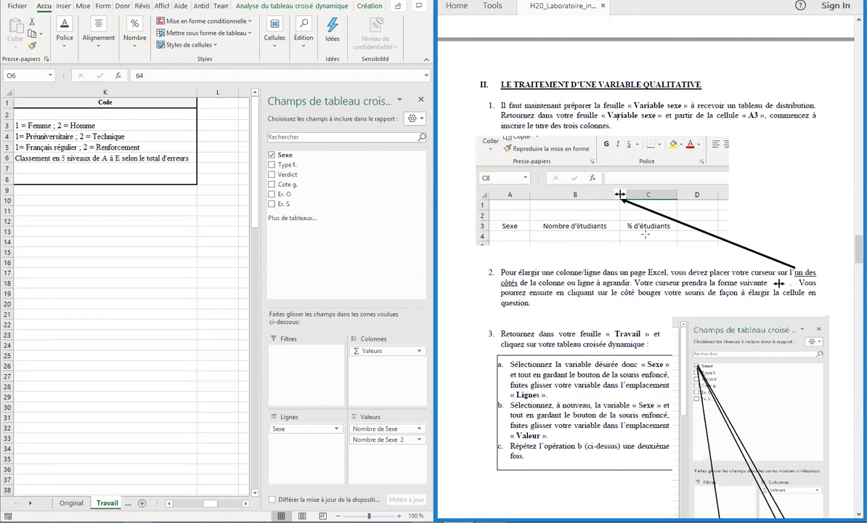
Scroll further to steps 11–13 showing the expected frequency table and copy instructions
scroll(683, 154, down, 2)
scroll(683, 154, down, 3)
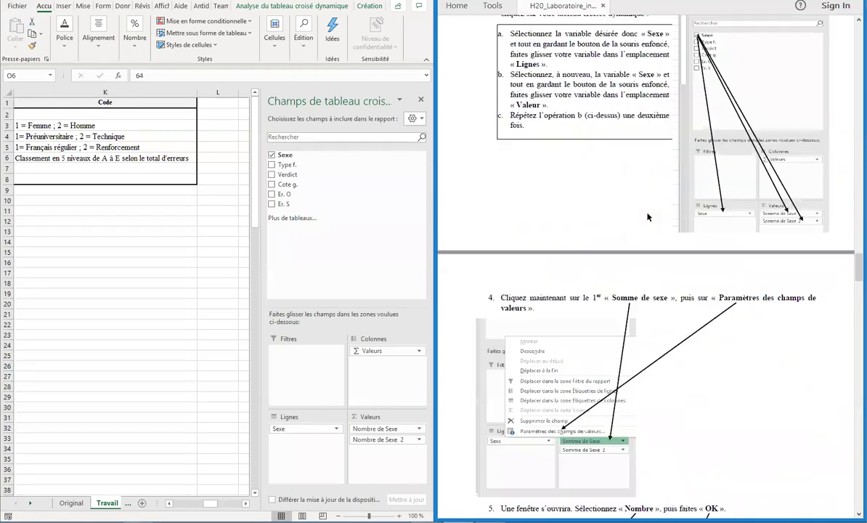
scroll(682, 154, down, 4)
scroll(682, 154, down, 1)
scroll(647, 210, down, 2)
scroll(648, 215, down, 5)
scroll(649, 215, down, 5)
scroll(648, 216, down, 4)
scroll(649, 216, down, 2)
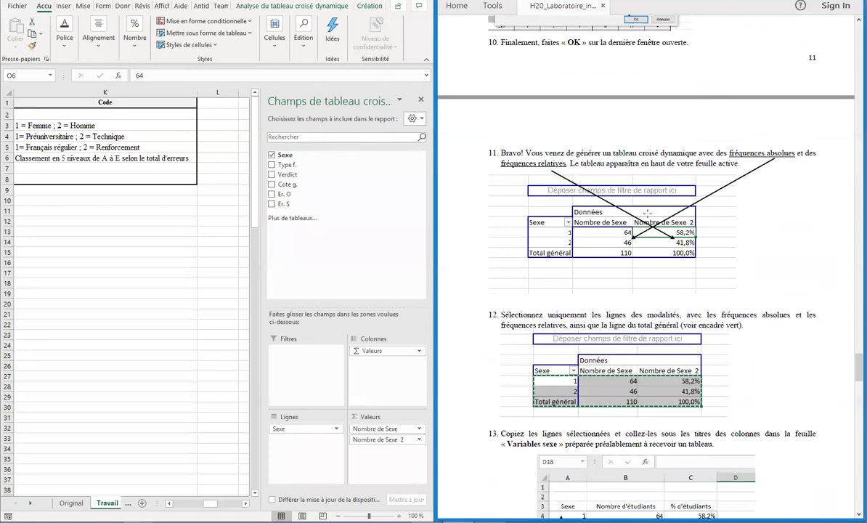
scroll(647, 213, down, 2)
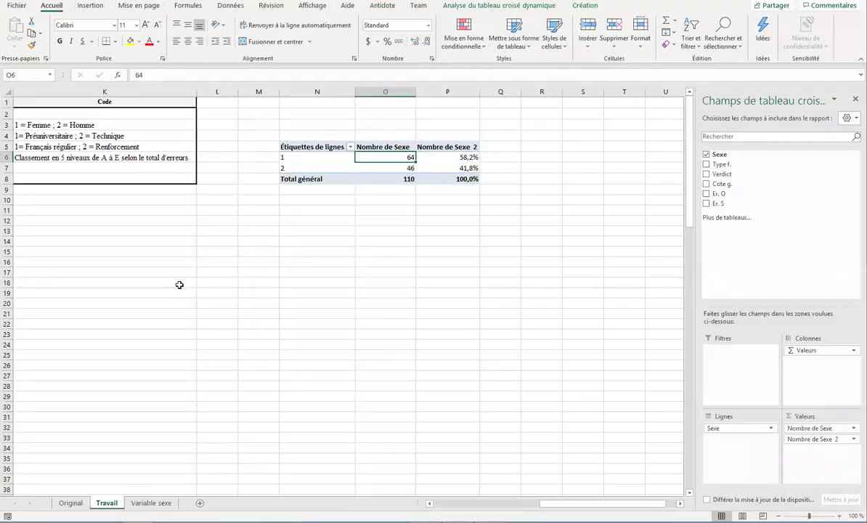
On the Variable sexe sheet, enter Sexe in A4 and Nombre d'étudiants in B4
click(158, 503)
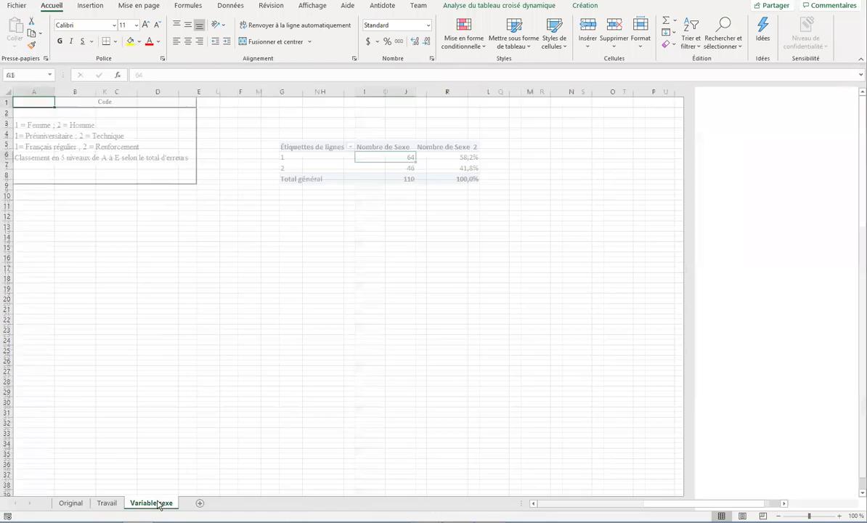
click(44, 135)
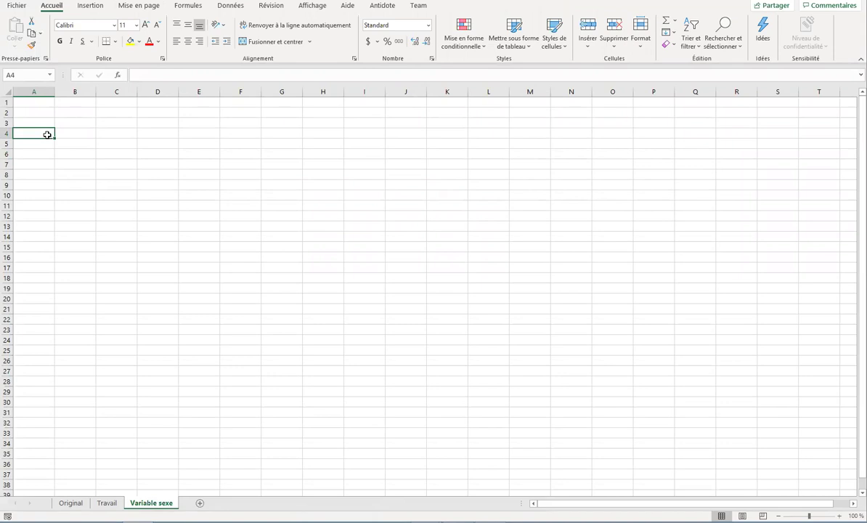
text(Sexe)
key(Tab)
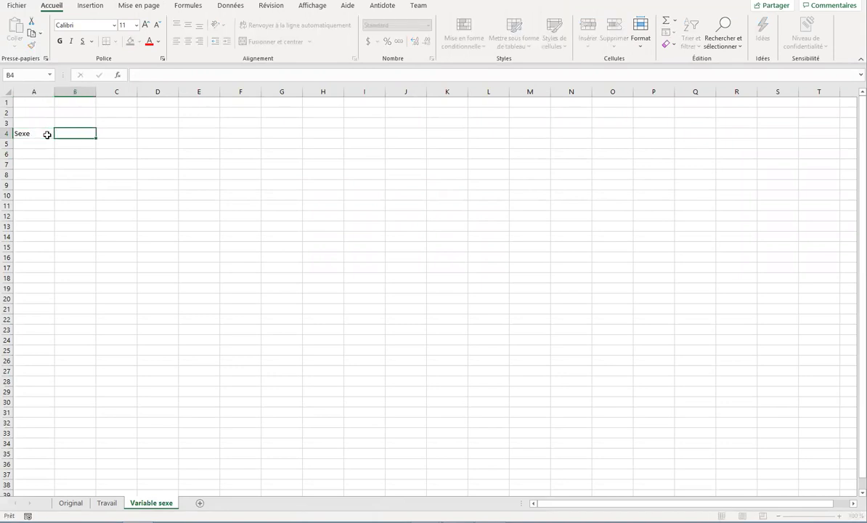
text(Nombred)
key(BackSpace)
text(d'étudiants)
key(Tab)
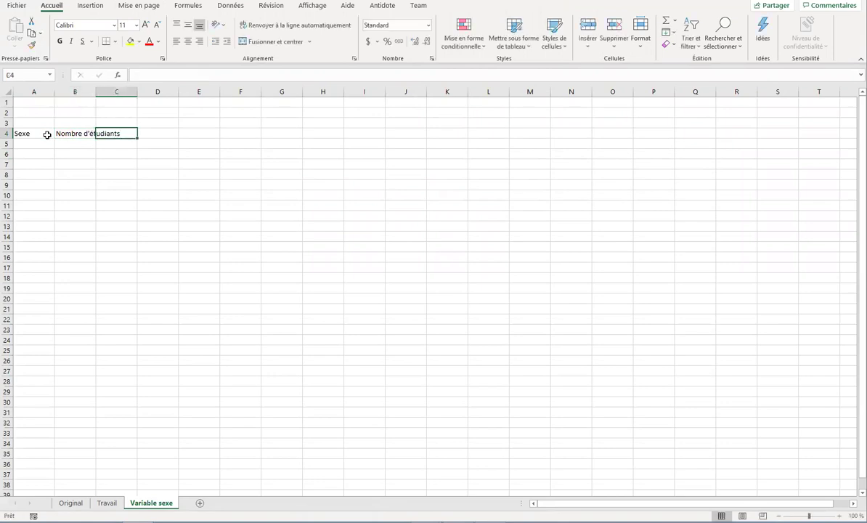
Enter 'Pourcentage d'étudiants (%)' in C4 and verify all three headers
text(Pourcentage d'étudiants ()
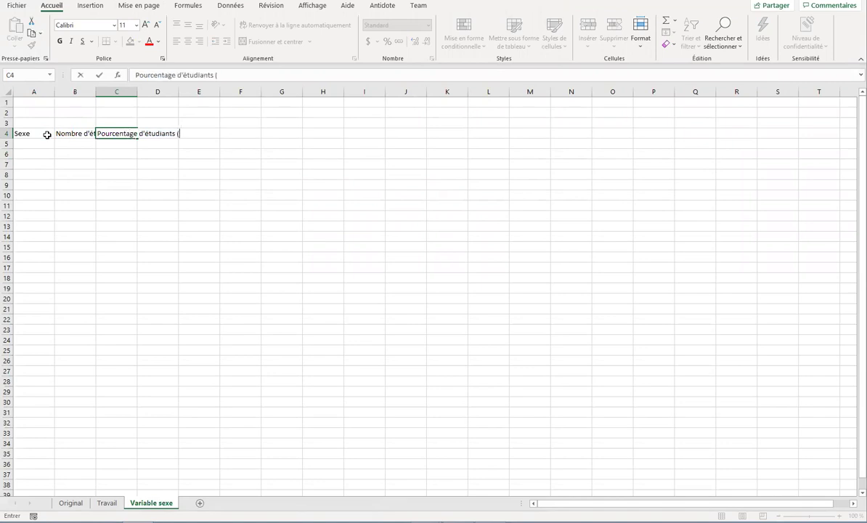
text(%))
key(Return)
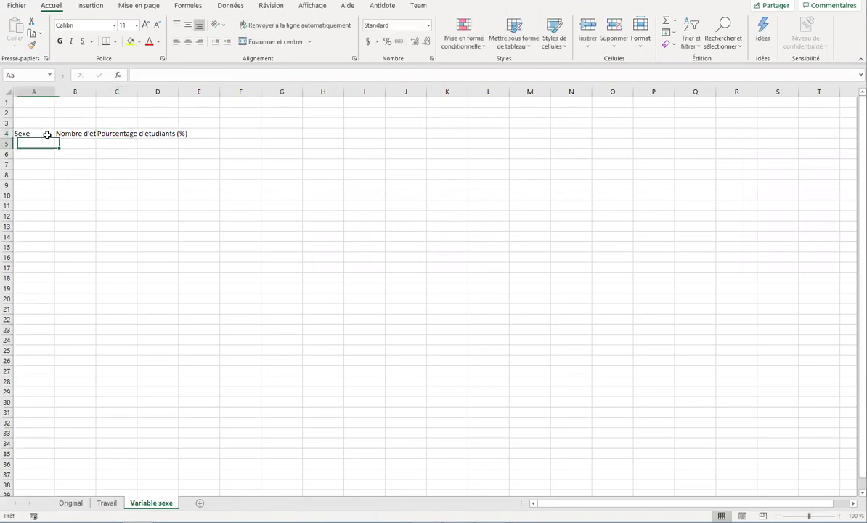
click(45, 134)
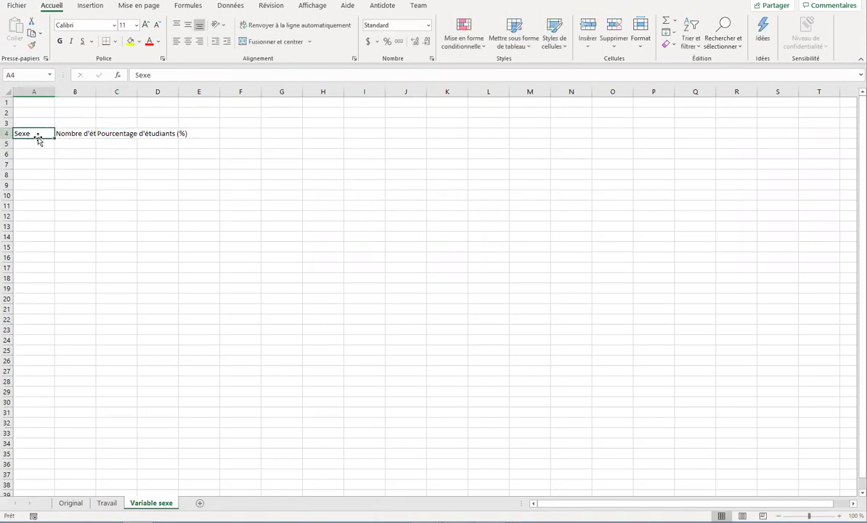
click(80, 133)
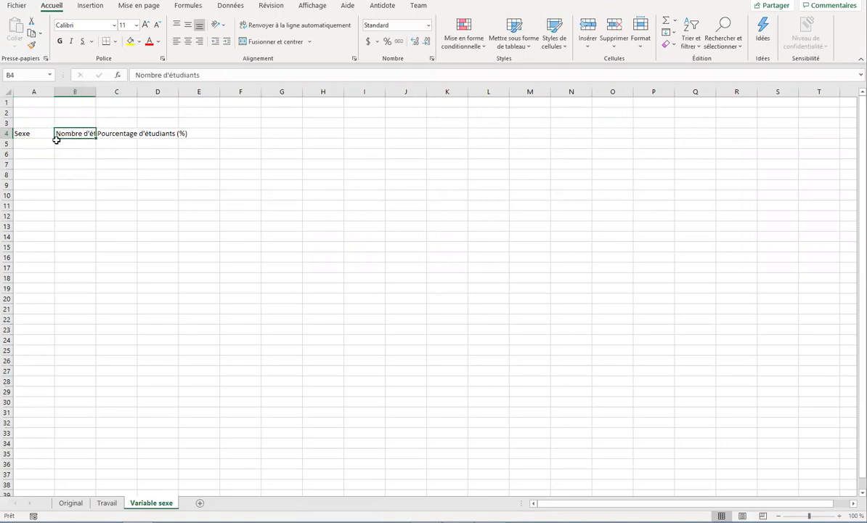
click(113, 132)
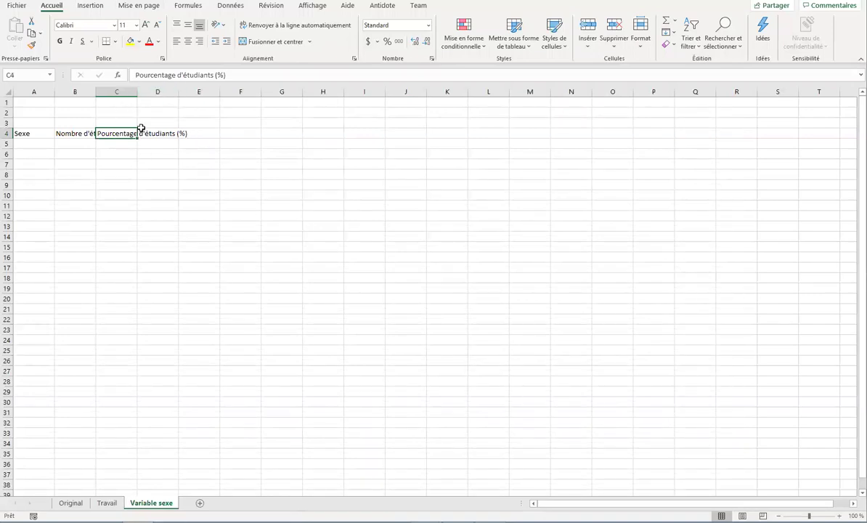
Widen columns C, B and A so the Sexe, Nombre and Pourcentage headers fit
click(138, 91)
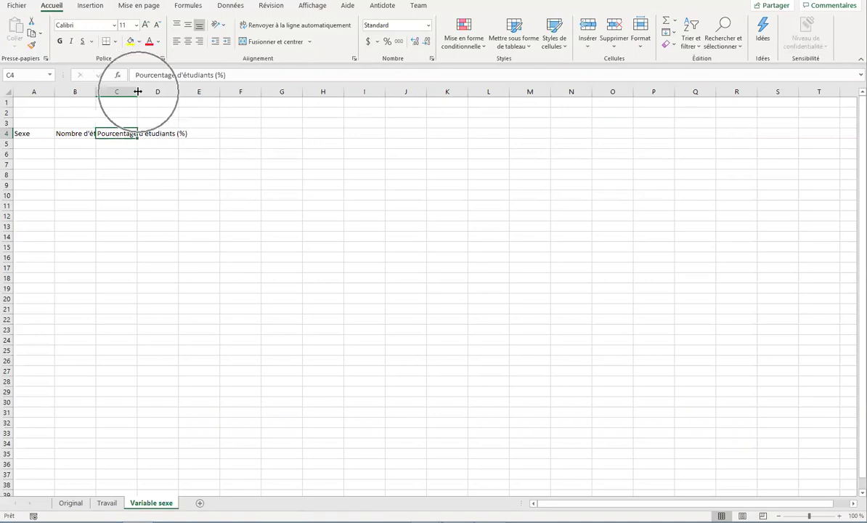
drag(137, 92, 137, 92)
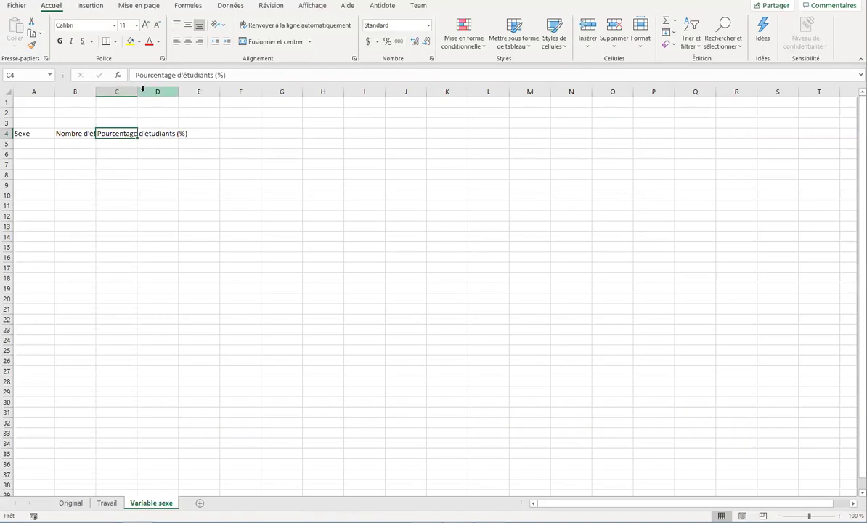
drag(137, 92, 197, 92)
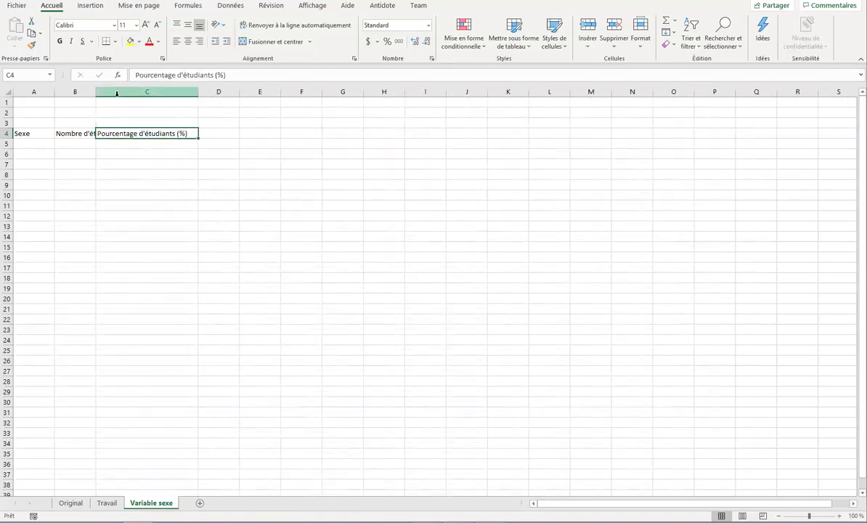
drag(96, 92, 152, 92)
drag(54, 92, 62, 92)
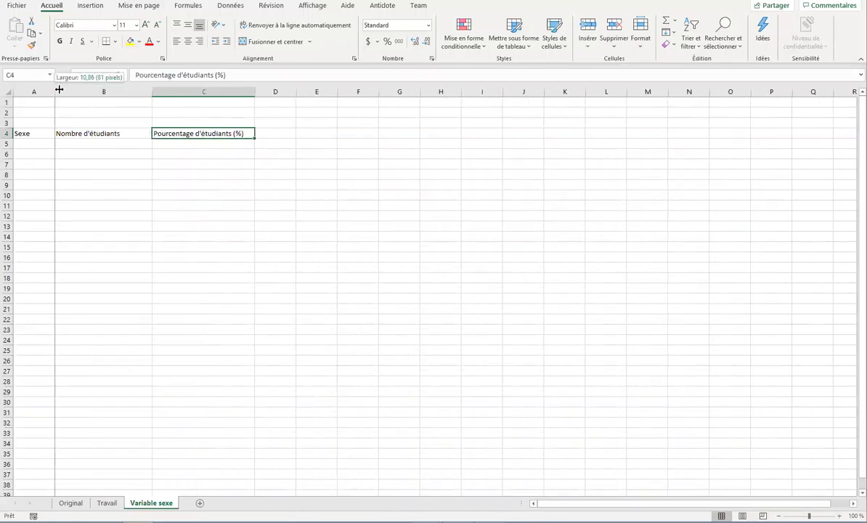
click(39, 142)
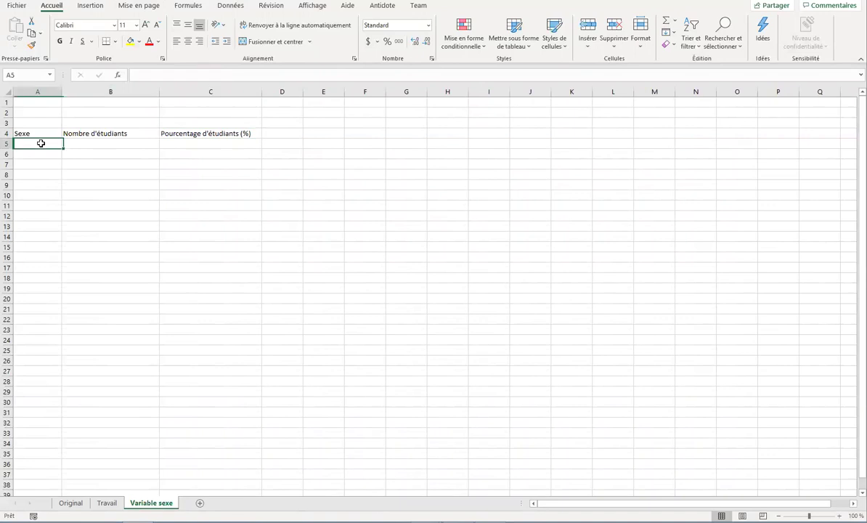
On Travail, copy pivot rows N6:P8 with counts 64, 46, 110 and their percentages
click(109, 502)
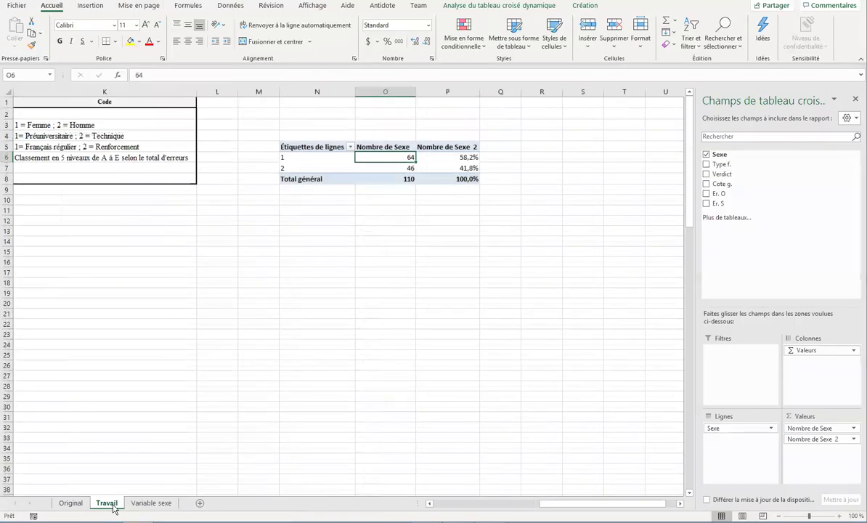
click(378, 170)
click(393, 180)
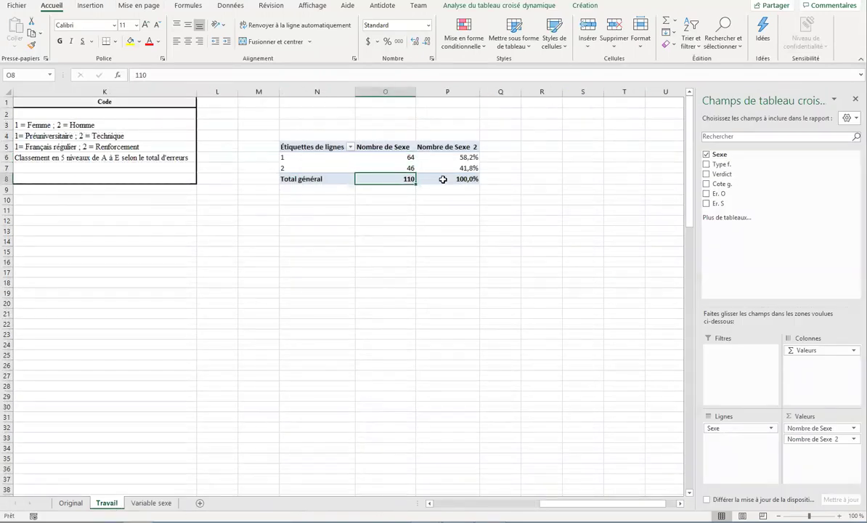
click(447, 179)
click(382, 156)
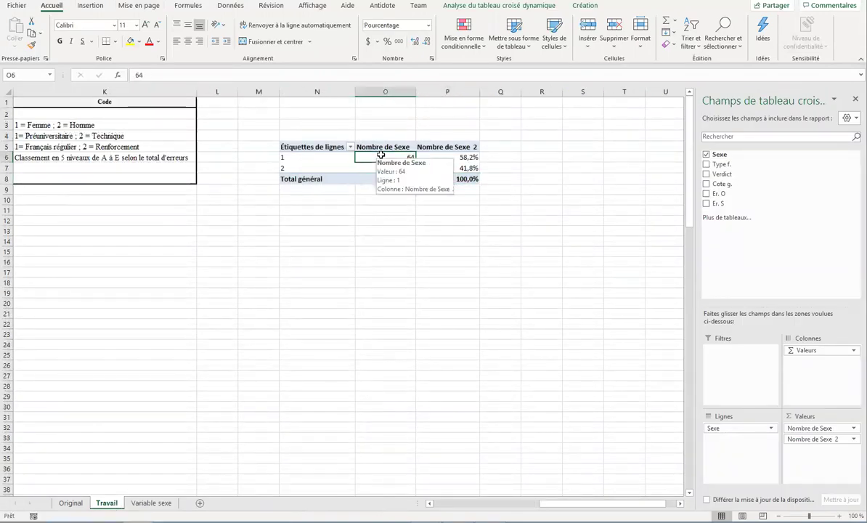
mouse_move(412, 158)
mouse_down()
mouse_move(445, 158)
mouse_move(452, 178)
mouse_up()
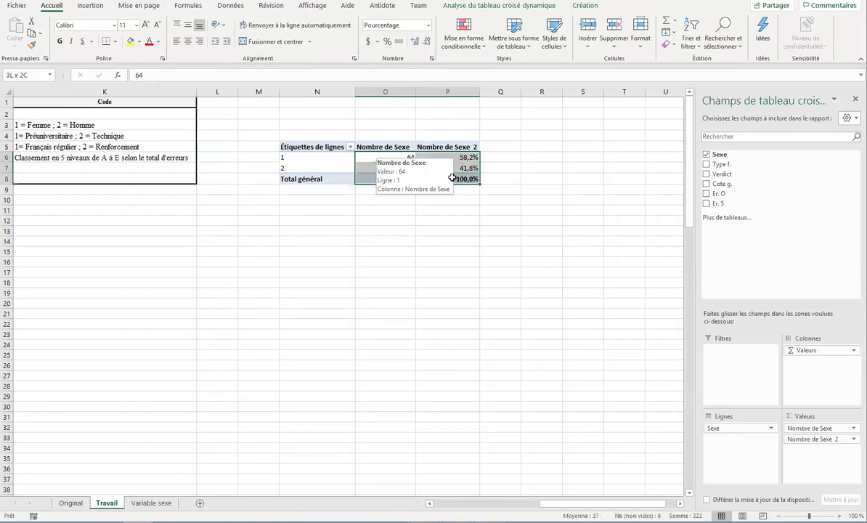
drag(312, 157, 458, 180)
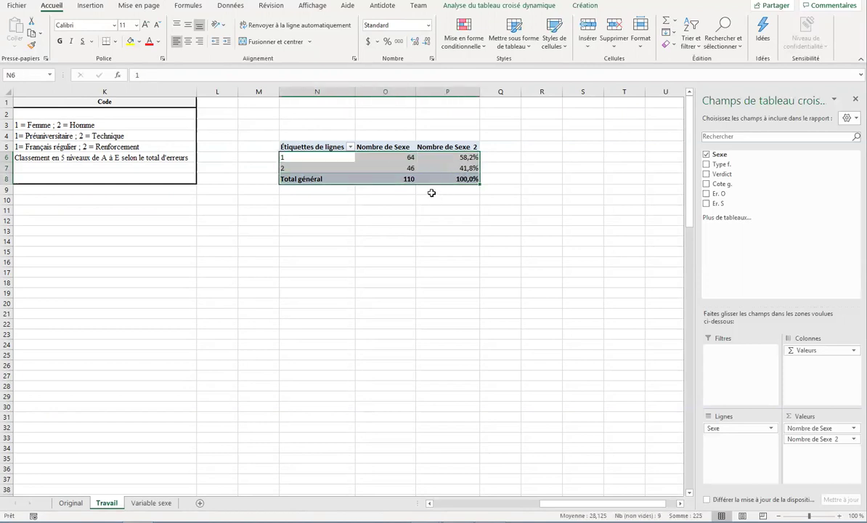
key(ctrl+c)
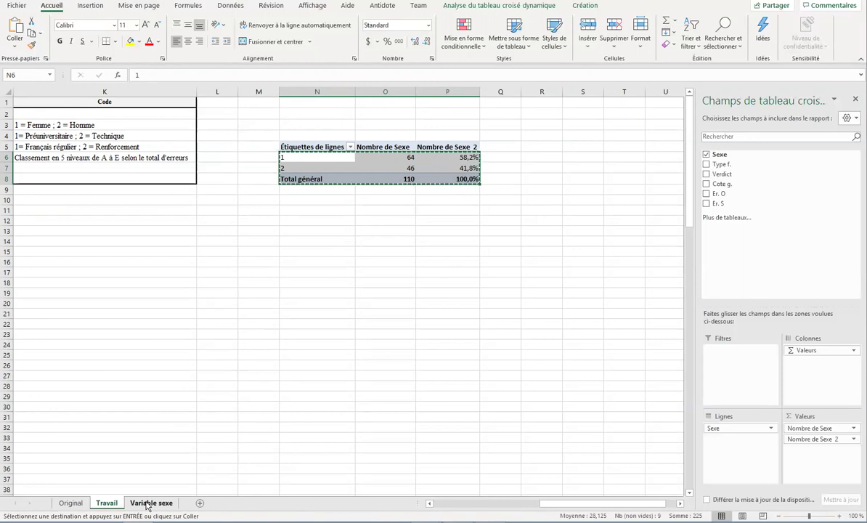
Paste the pivot rows at A5 on Variable sexe and shorten 'Total général' to 'Total'
click(147, 504)
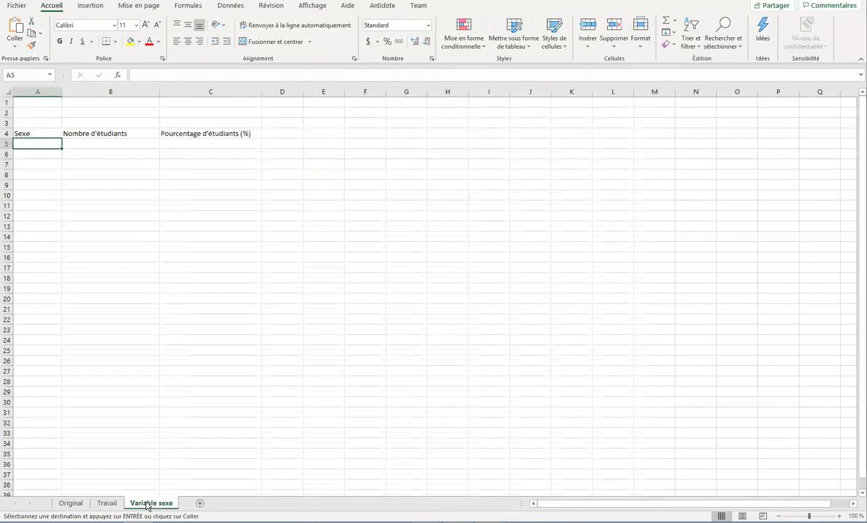
right_click(45, 145)
click(38, 145)
key(ctrl+v)
click(38, 144)
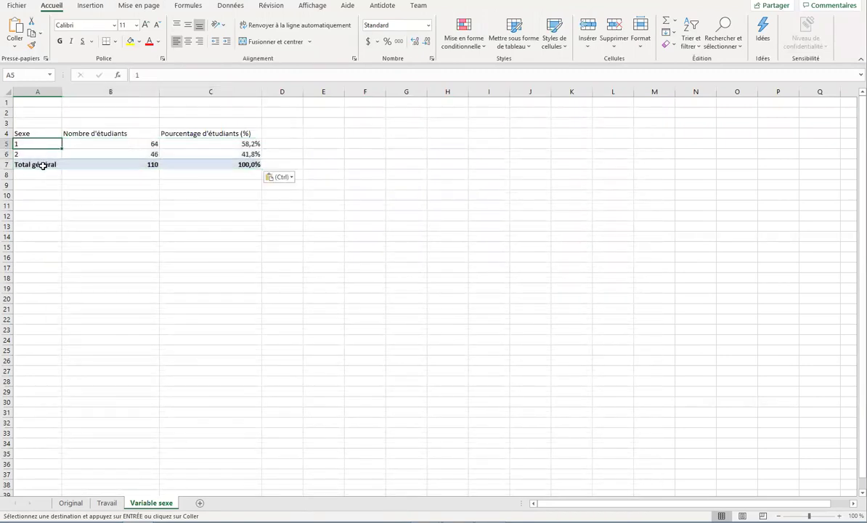
double_click(44, 165)
drag(58, 166, 33, 166)
key(BackSpace)
key(Return)
Replace codes 1 and 2 in A5:A6 with Femme and Homme
click(33, 166)
key(Right)
key(Right)
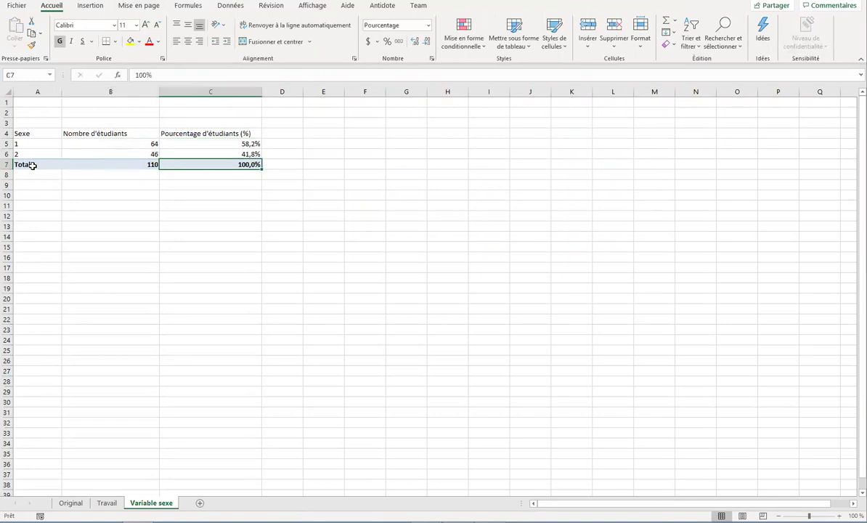
key(Up)
key(Up)
key(Up)
key(Left)
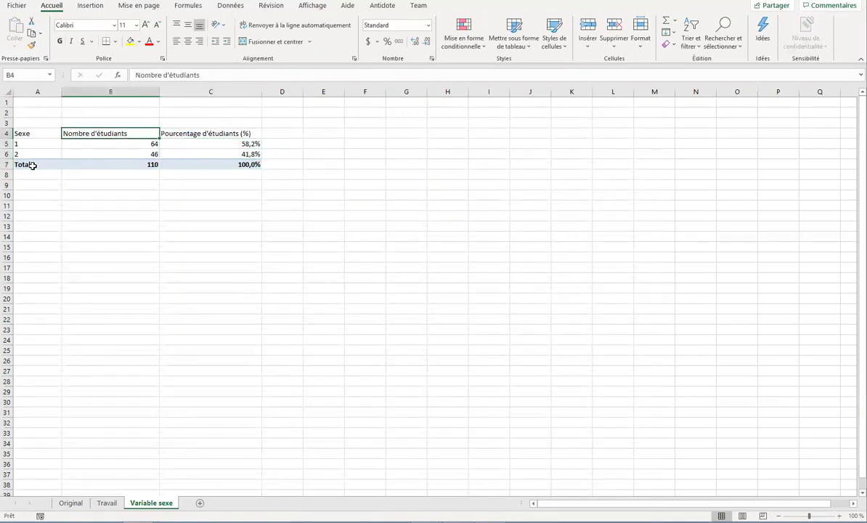
key(Left)
key(Down)
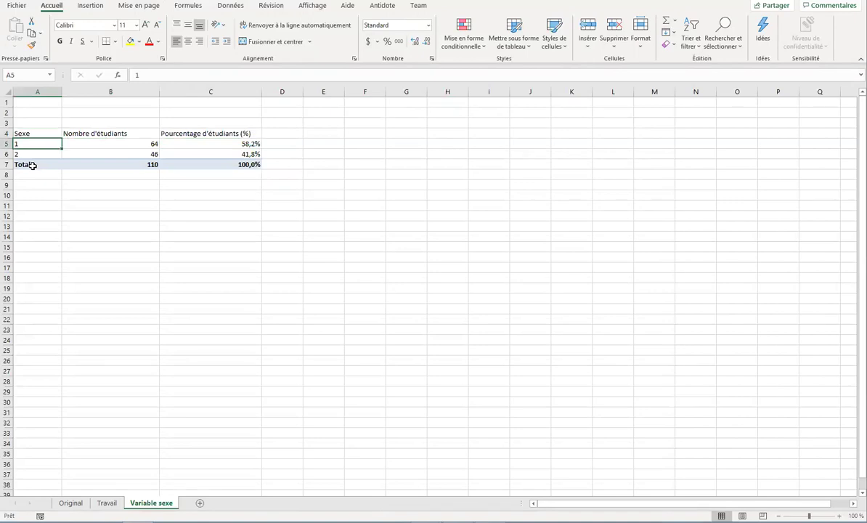
text(Femme)
key(Return)
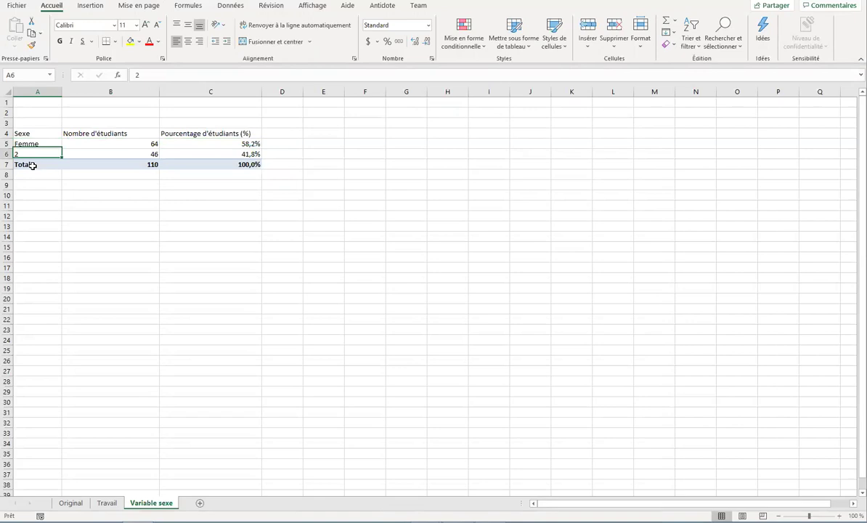
text(Homme)
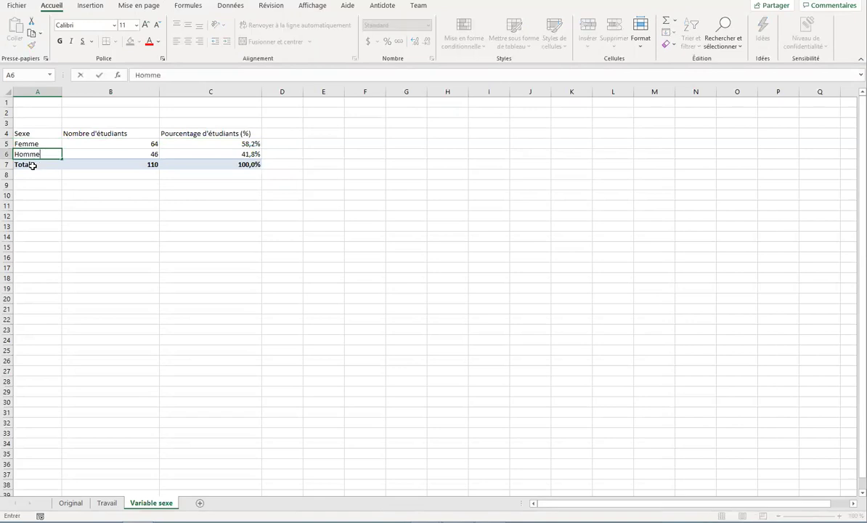
key(Return)
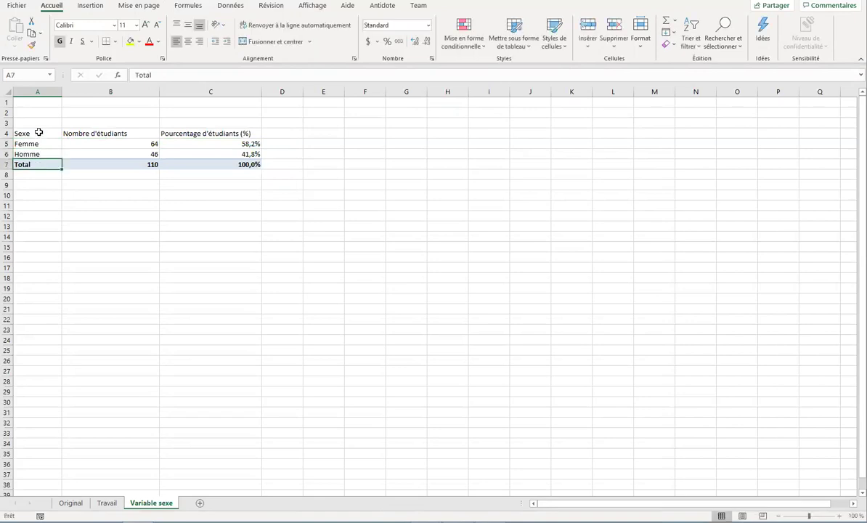
Review the headers and snap Excel to the left half beside the PDF guide
click(39, 132)
click(91, 132)
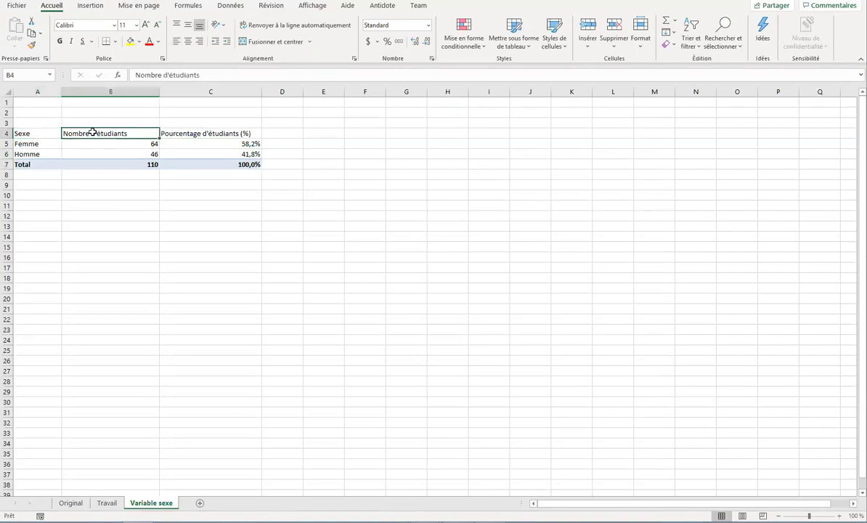
click(202, 175)
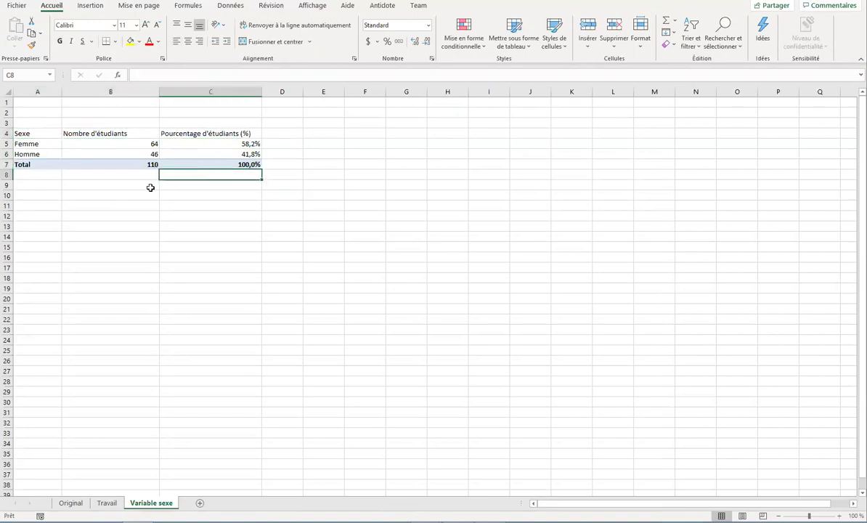
key(super+Left)
scroll(210, 290, down, 3)
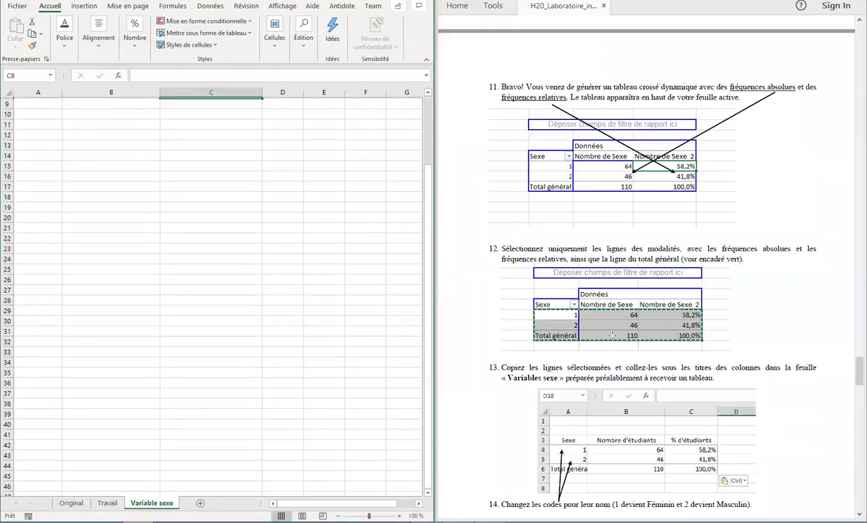
click(614, 337)
scroll(614, 337, down, 1)
scroll(614, 337, down, 2)
scroll(614, 337, down, 2)
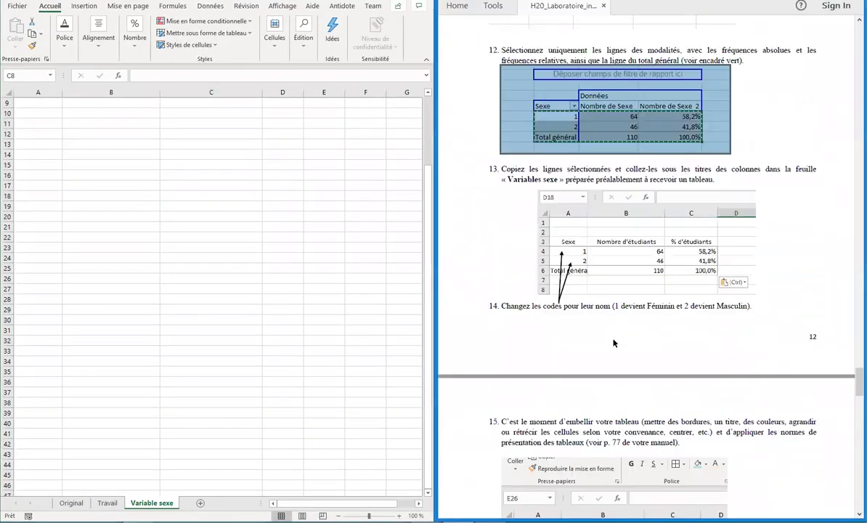
scroll(614, 342, down, 3)
scroll(614, 339, down, 1)
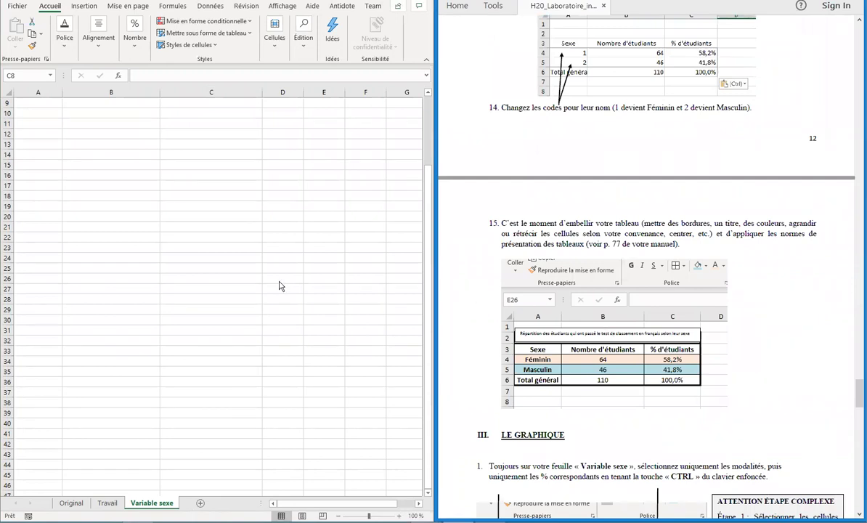
click(607, 328)
click(762, 366)
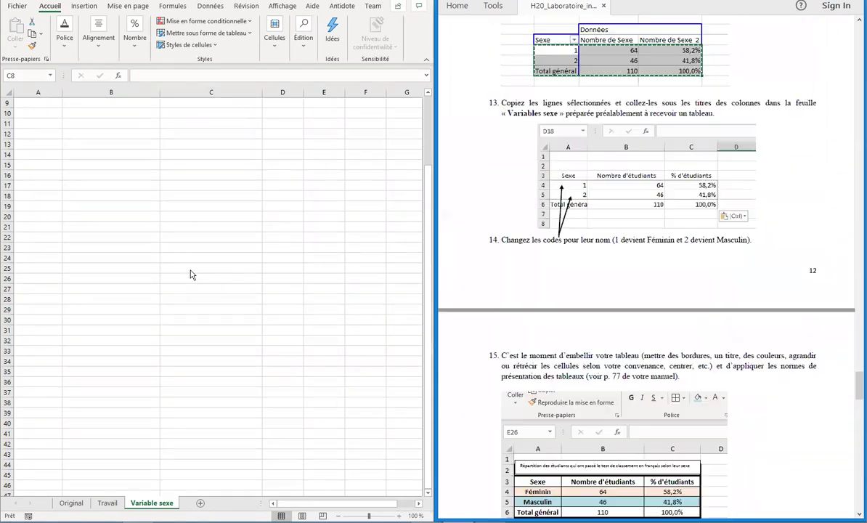
click(304, 310)
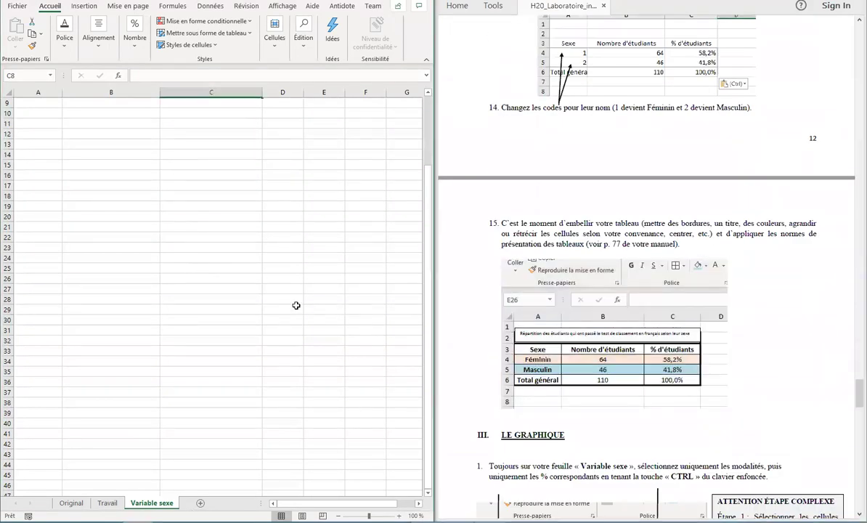
key(super+Up)
scroll(228, 294, up, 3)
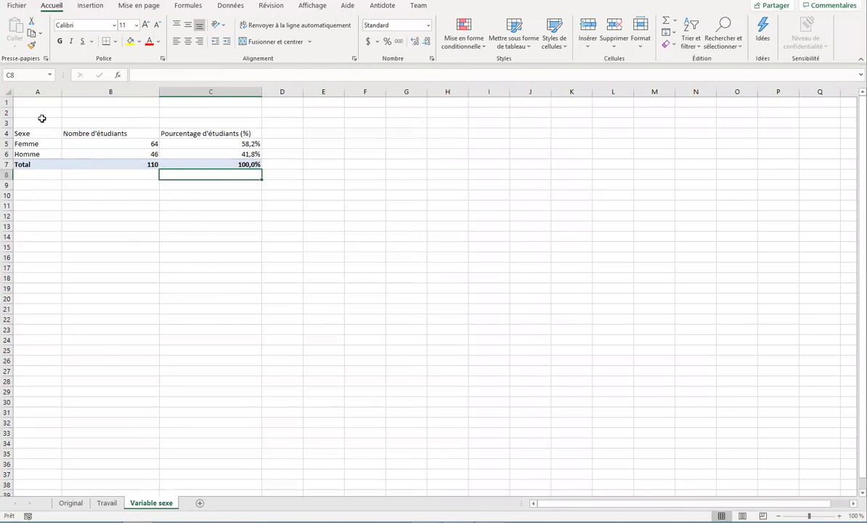
Merge and centre cells A3:C3 into a single title cell
drag(33, 121, 178, 121)
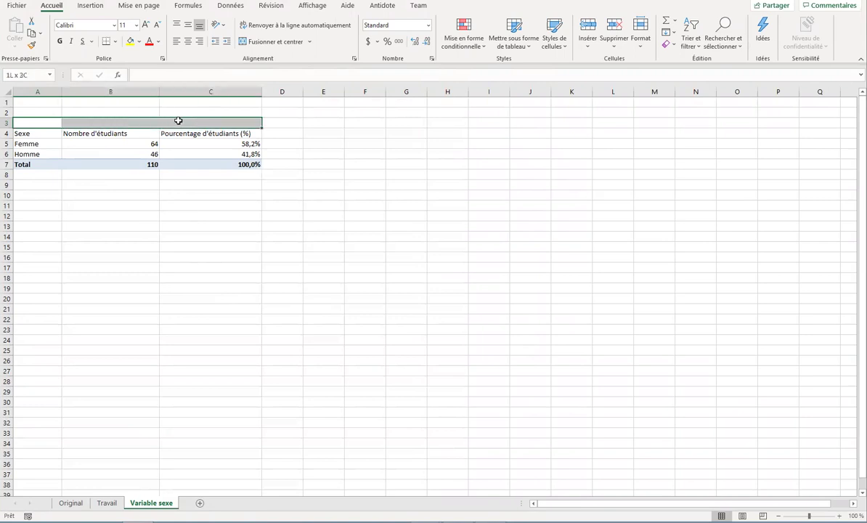
key(Escape)
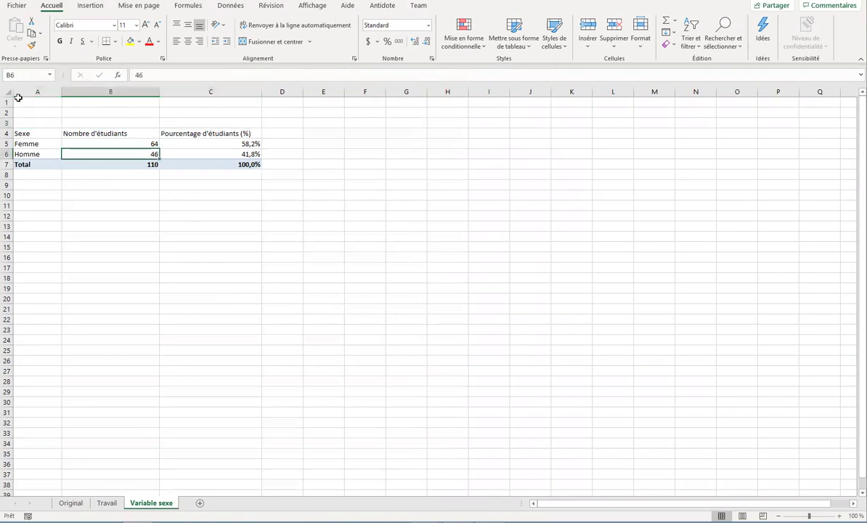
drag(25, 93, 182, 95)
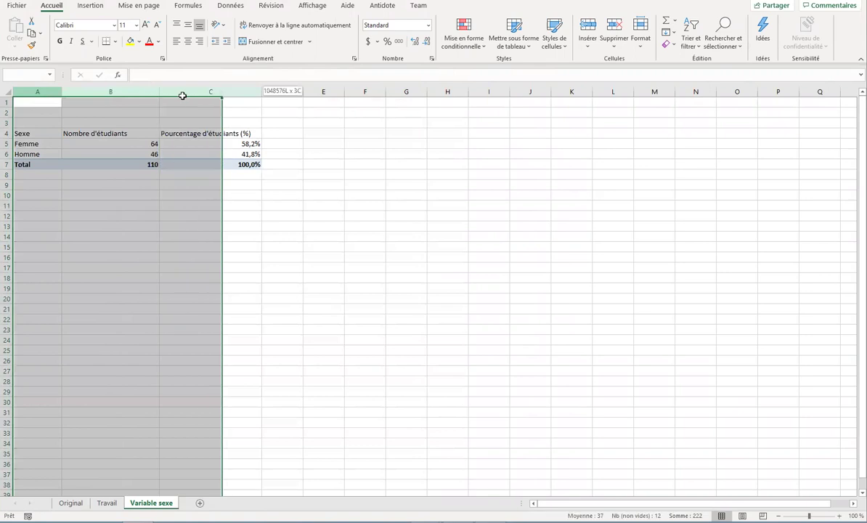
click(186, 120)
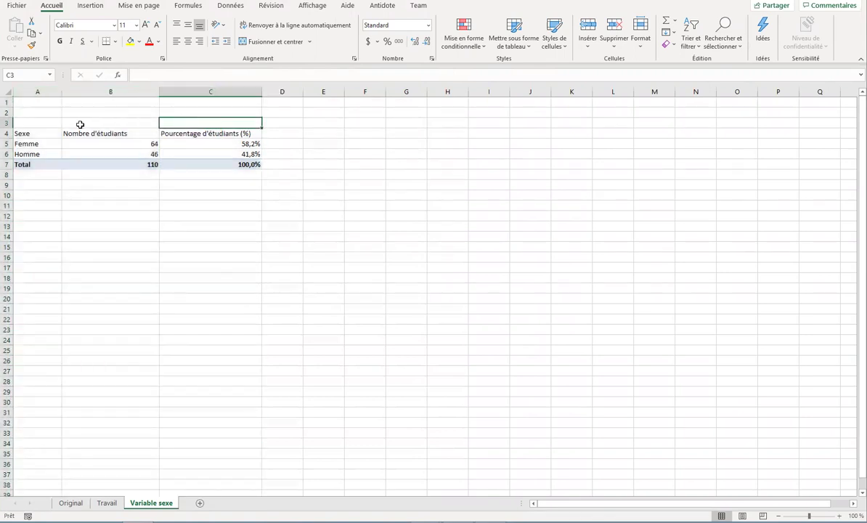
drag(48, 122, 185, 119)
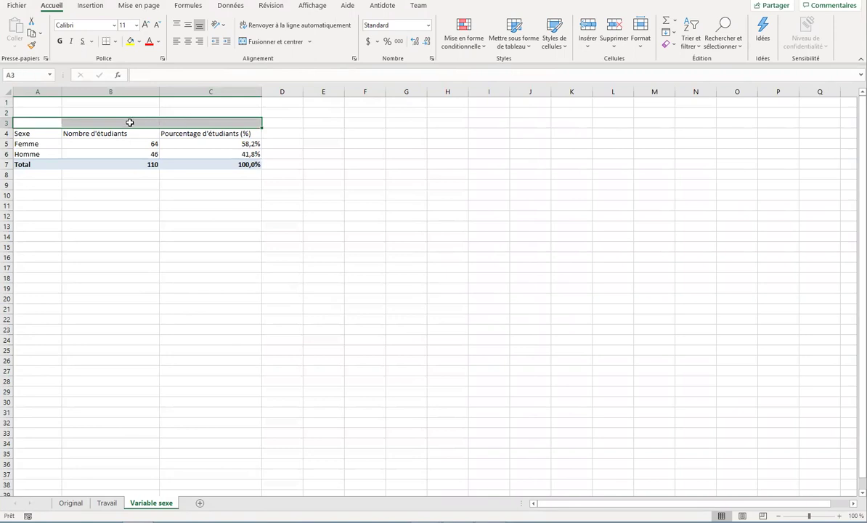
right_click(130, 123)
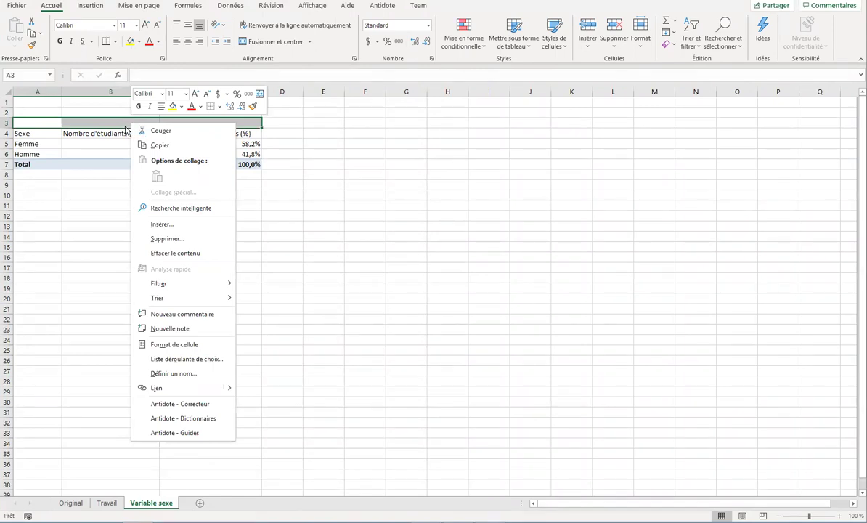
right_click(127, 128)
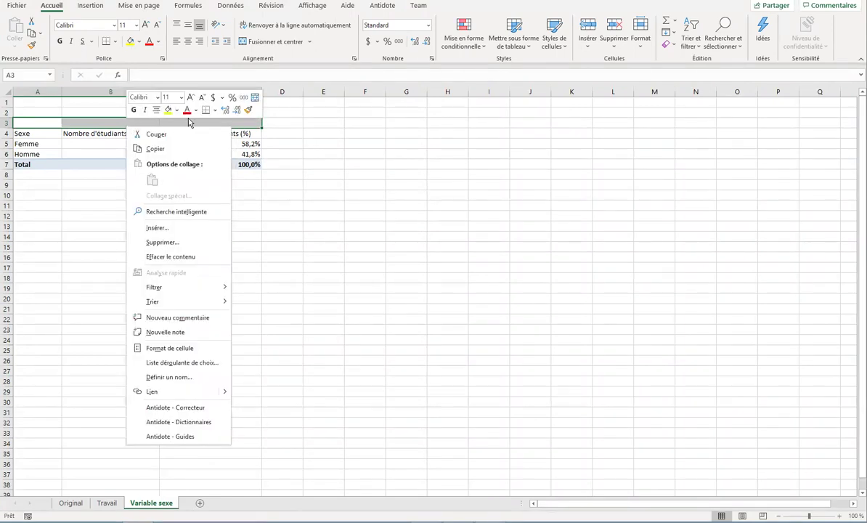
click(255, 98)
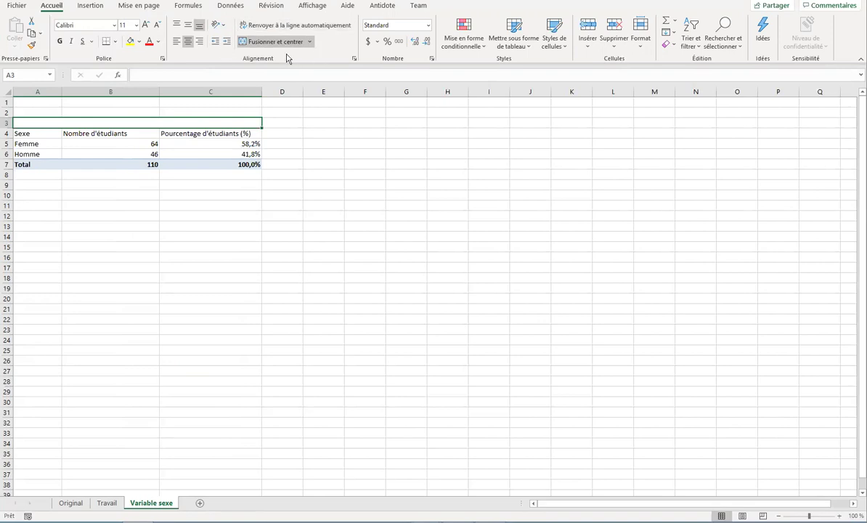
Enter the title 'Repartition des étudiants du test de classement selon le sexe' in A3
double_click(159, 122)
text(R)
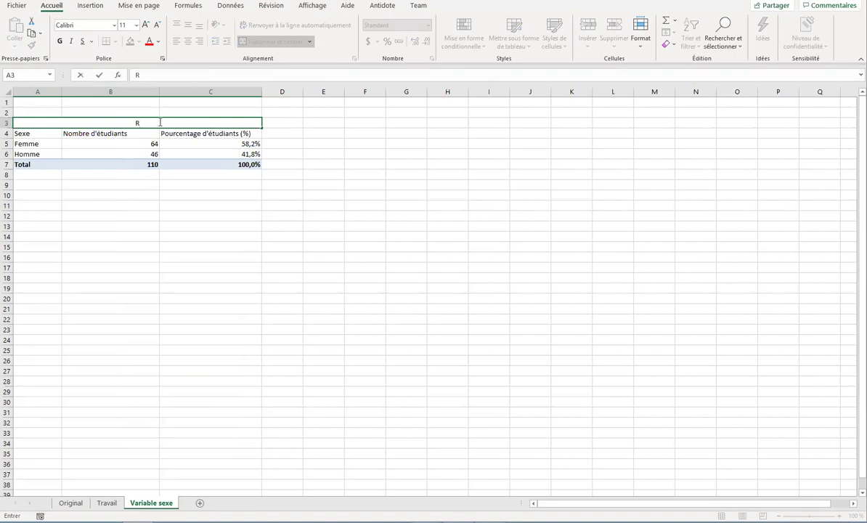
text(epart)
text(ition)
text( des étudiants selon le sexe)
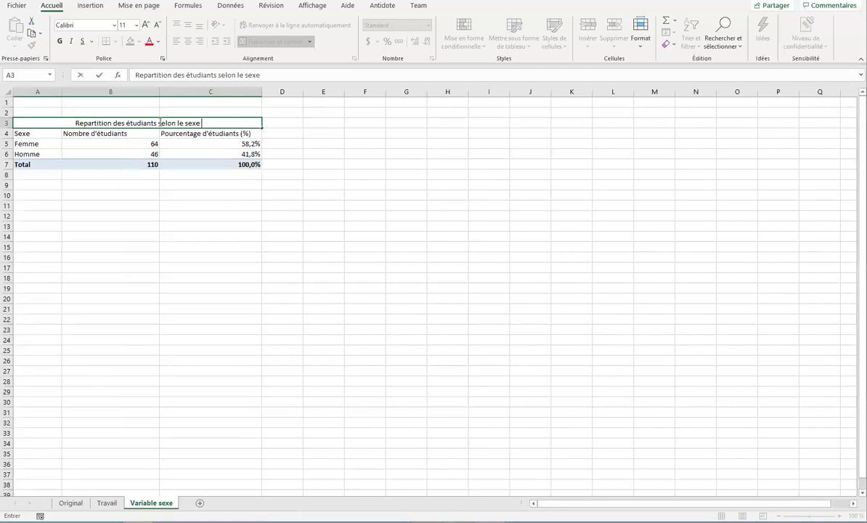
key(Return)
click(160, 122)
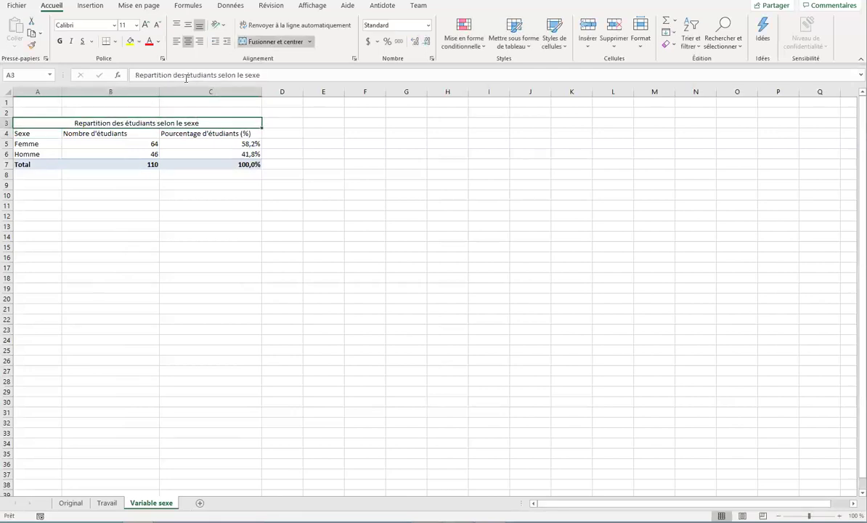
click(216, 76)
text(du test de classeme nt)
key(Return)
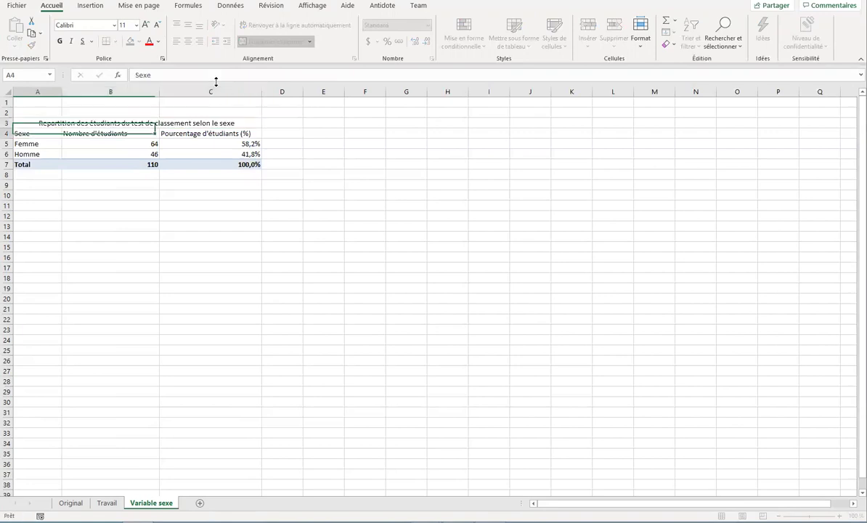
click(100, 123)
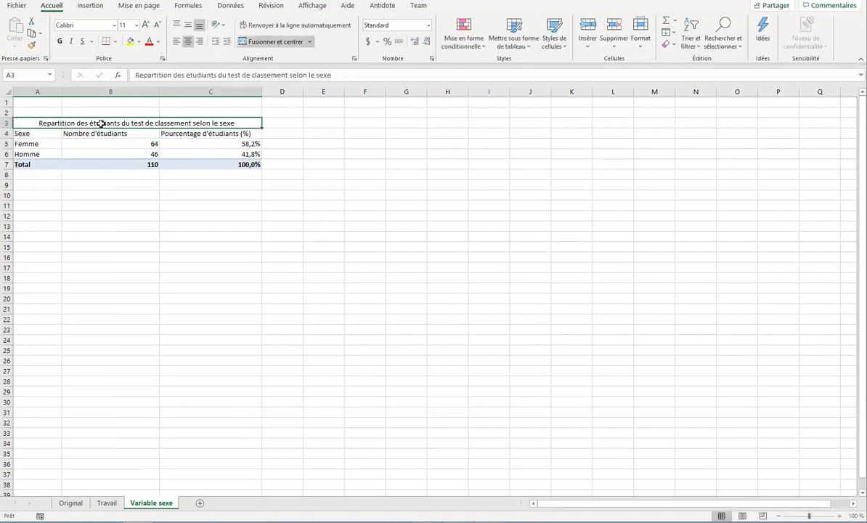
drag(38, 120, 87, 164)
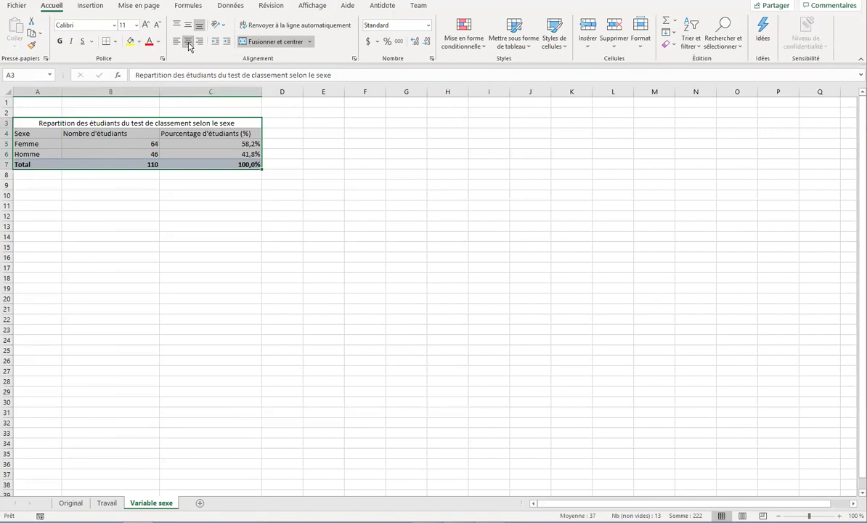
Centre the table contents and add a thick outside border to the table and title row
click(188, 43)
click(187, 42)
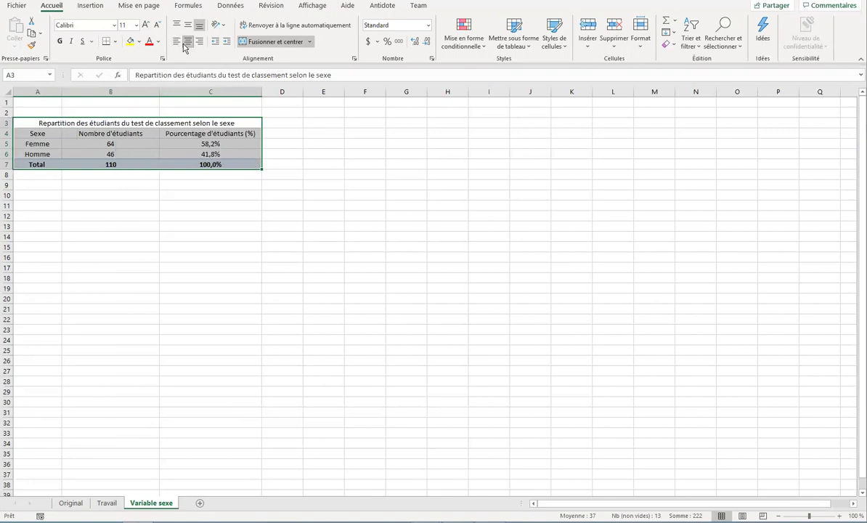
click(114, 42)
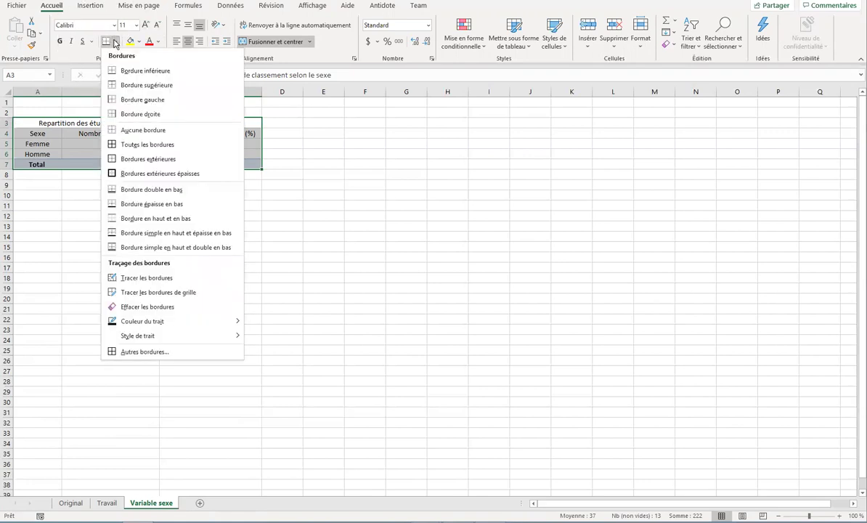
click(133, 175)
click(112, 145)
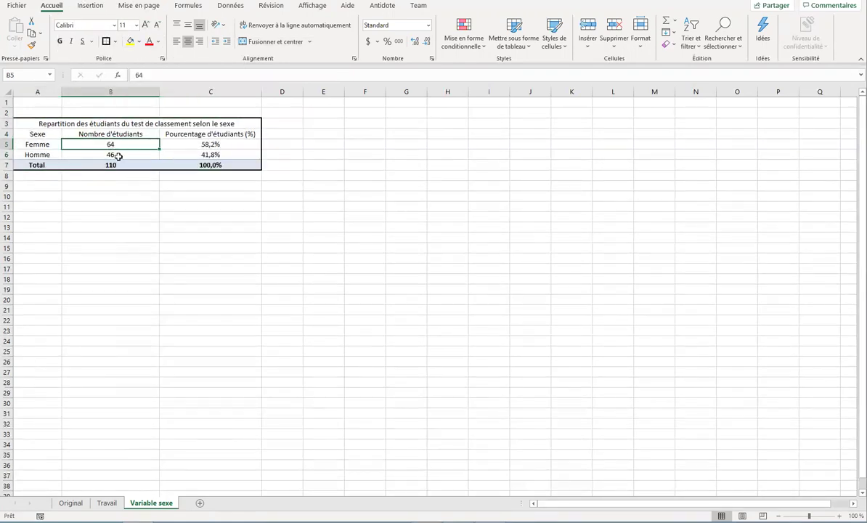
click(116, 123)
click(106, 41)
Add borders to the header row A4:C4, the Total row and the whole table A3:C7
click(117, 135)
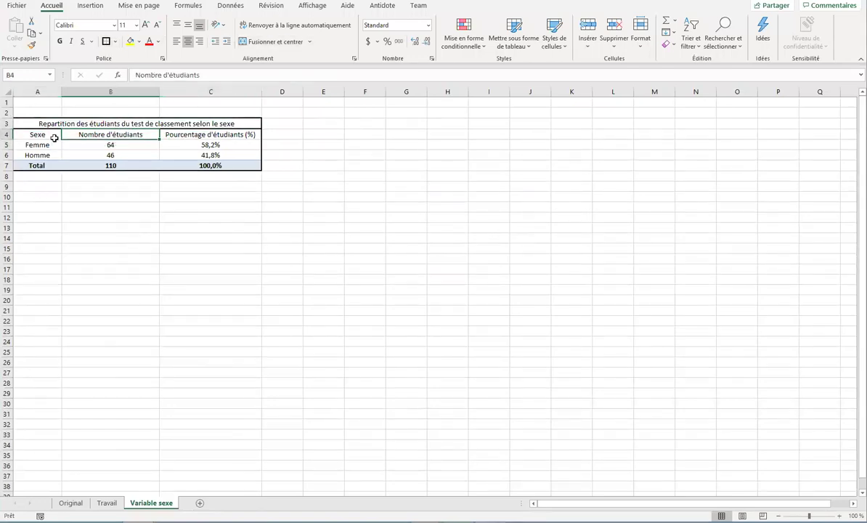
drag(40, 134, 174, 135)
click(106, 41)
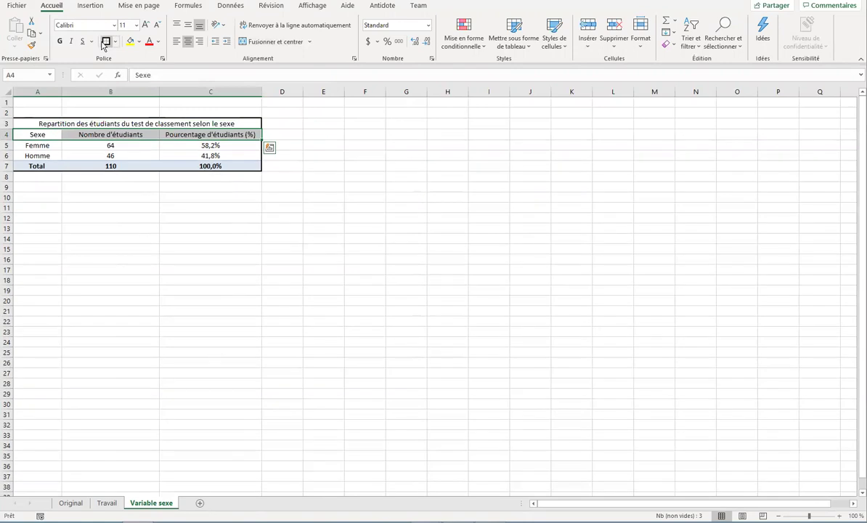
click(117, 145)
mouse_move(56, 166)
mouse_down()
mouse_move(184, 176)
mouse_move(58, 165)
mouse_up()
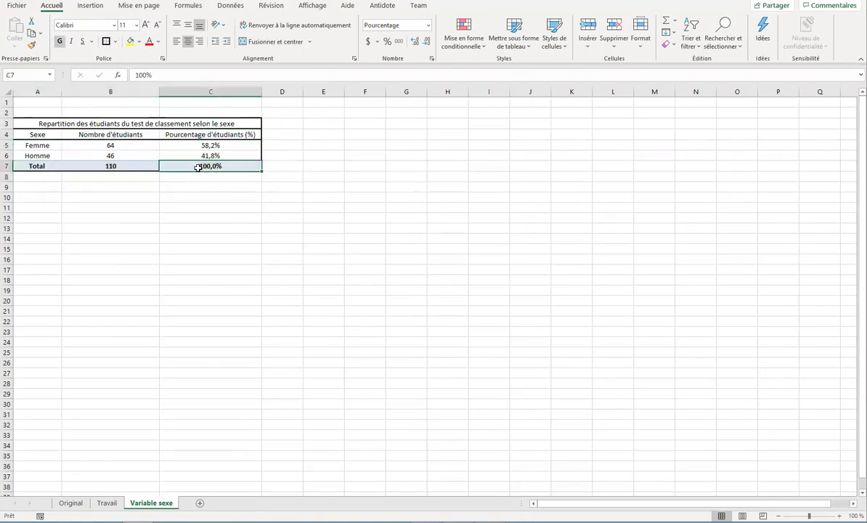
click(102, 42)
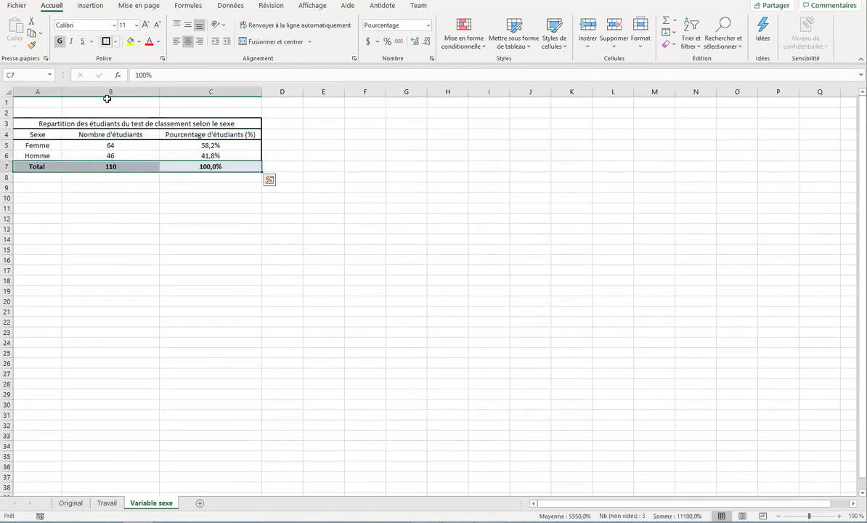
drag(35, 124, 32, 166)
click(106, 41)
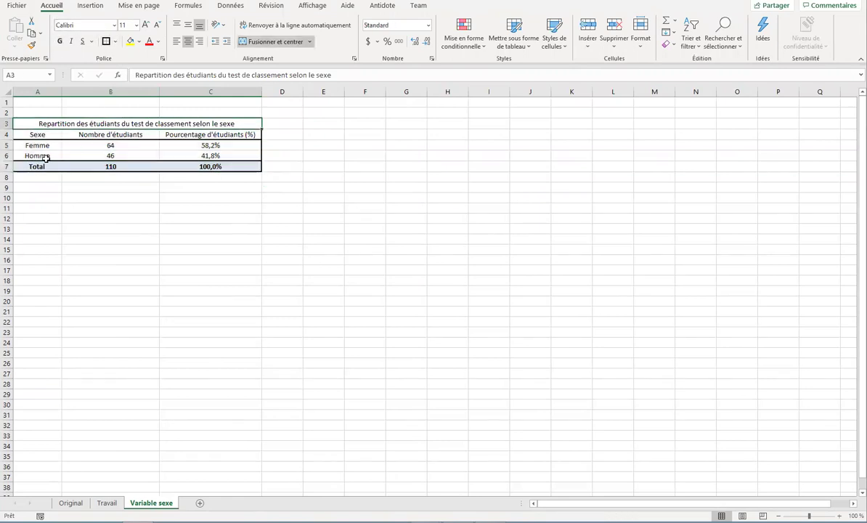
Apply Toutes les bordures to A4:C7 and Bordures extérieures épaisses around A3:C7
drag(42, 132, 178, 165)
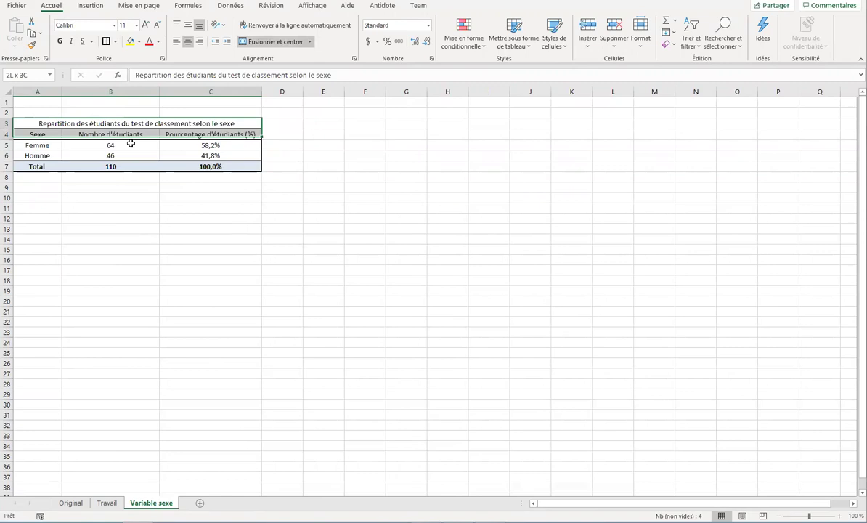
click(115, 41)
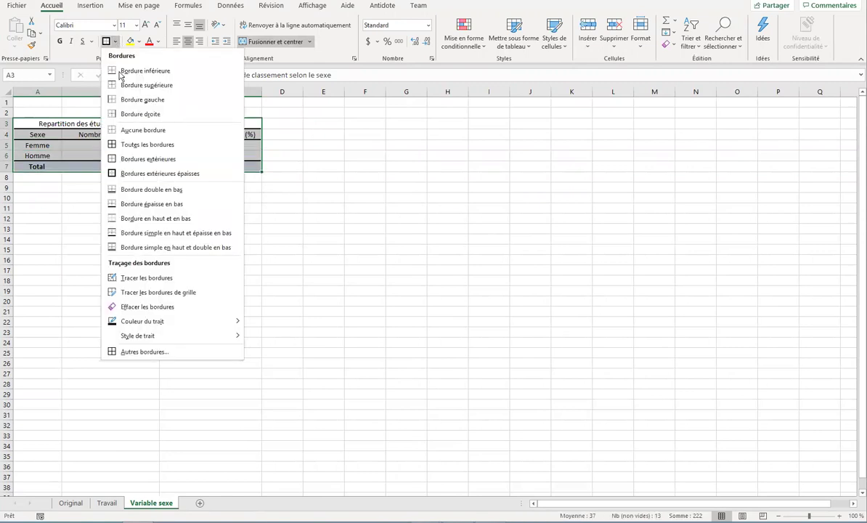
click(134, 145)
click(111, 153)
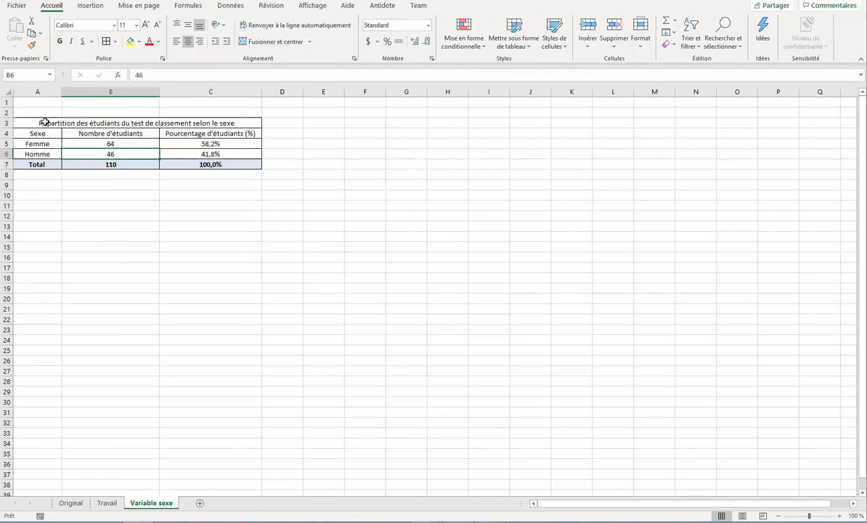
drag(45, 122, 218, 165)
click(115, 41)
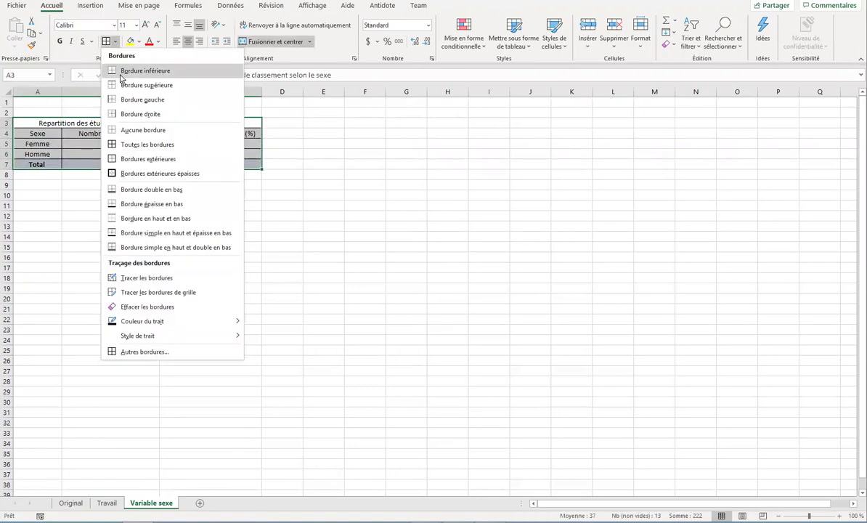
click(130, 173)
click(87, 142)
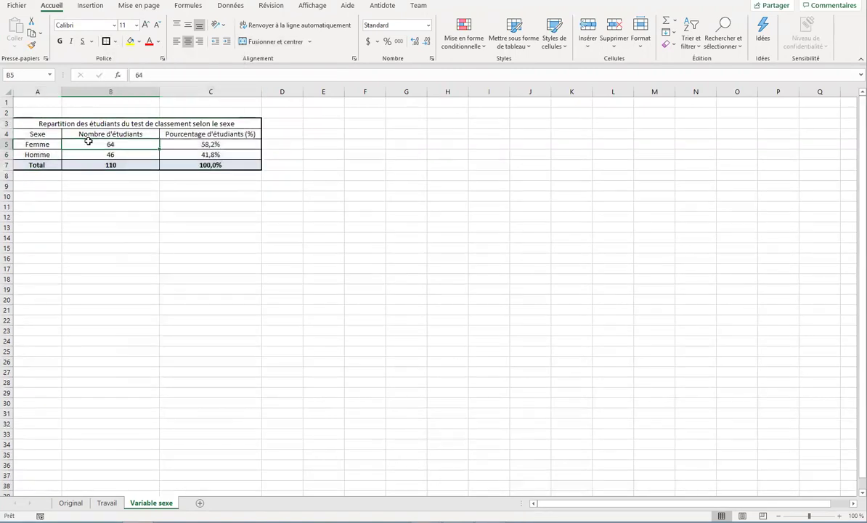
Give the title cell and the Sexe, Femme and Homme cells a light fill colour
click(99, 124)
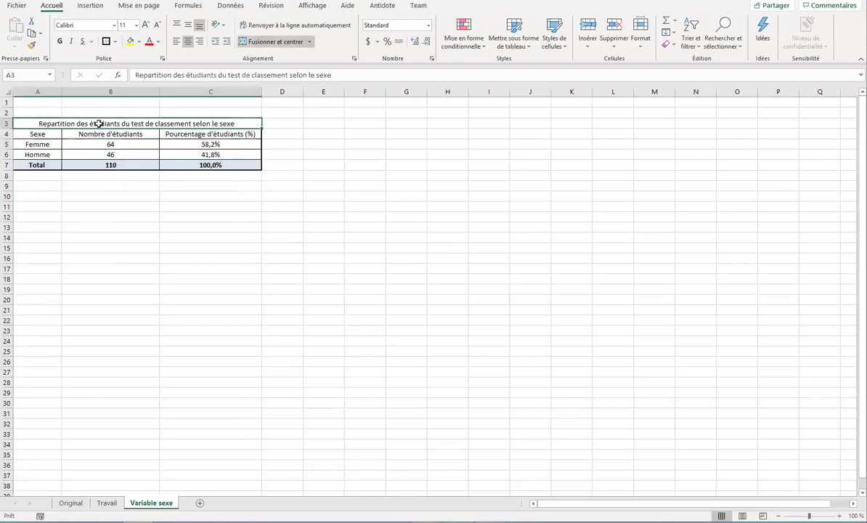
click(138, 42)
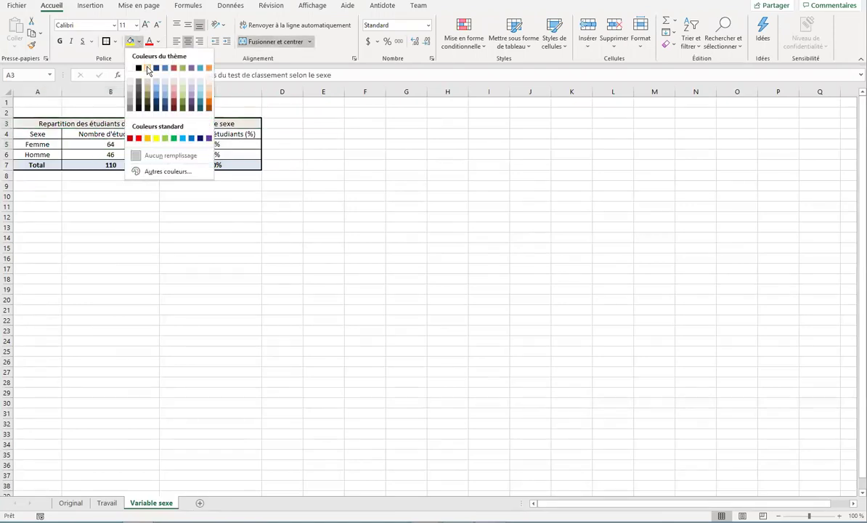
click(140, 77)
mouse_move(37, 133)
mouse_down()
mouse_move(37, 150)
mouse_move(175, 136)
mouse_up()
click(129, 42)
click(130, 42)
click(116, 143)
click(125, 154)
Fill the header cells B4:C4 and the Sexe cell light orange
drag(113, 134, 225, 135)
click(140, 42)
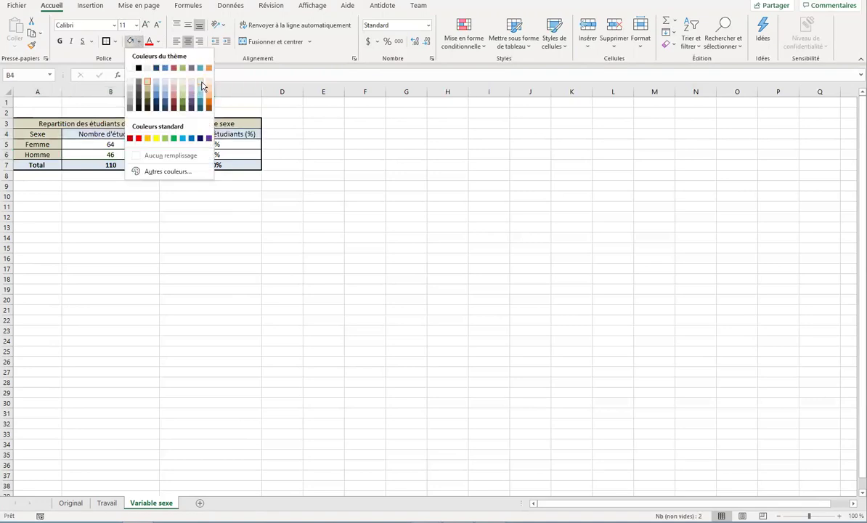
click(208, 85)
click(45, 135)
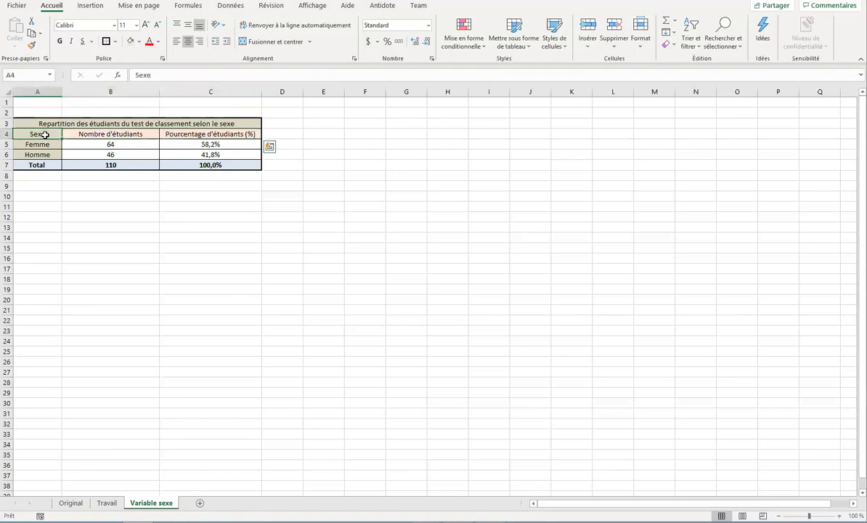
click(131, 41)
Fill the Femme and Homme cells (A5:A6) light blue
click(38, 144)
drag(39, 154, 40, 155)
click(139, 42)
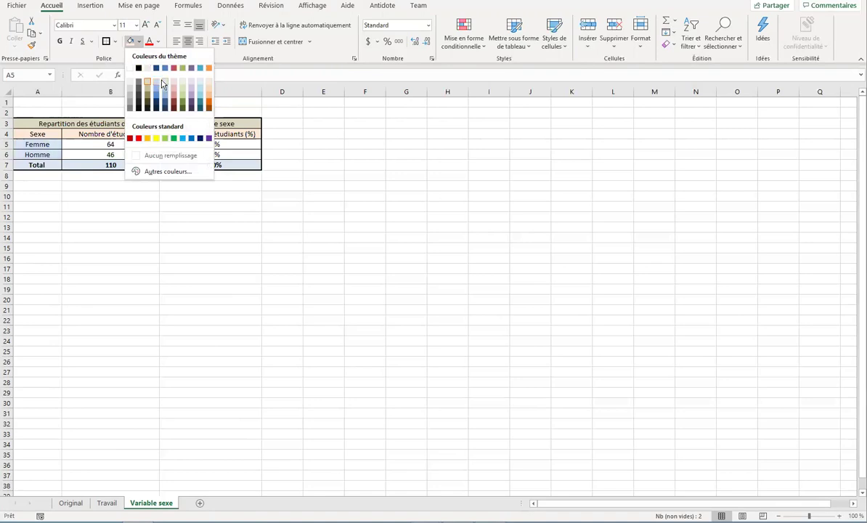
click(165, 84)
click(192, 200)
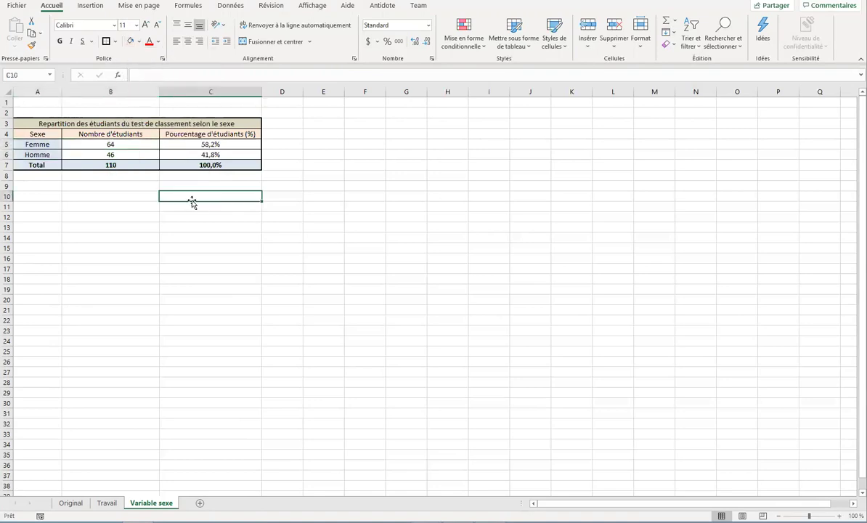
Put an outside border around the merged title row A3:C3
click(141, 122)
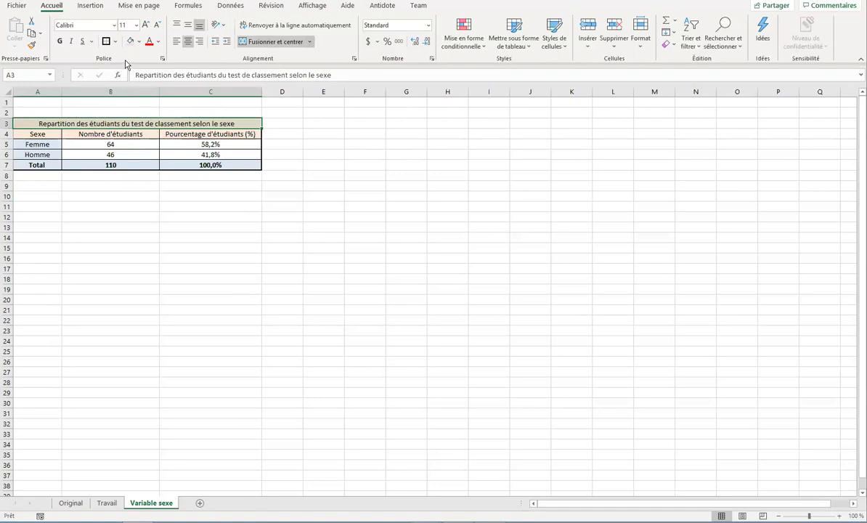
click(106, 42)
click(135, 216)
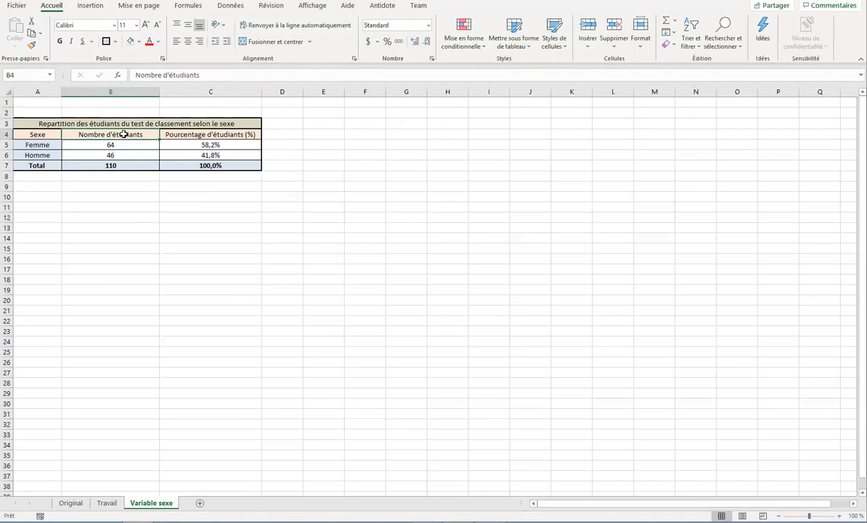
drag(124, 134, 124, 164)
click(175, 134)
drag(175, 135, 178, 167)
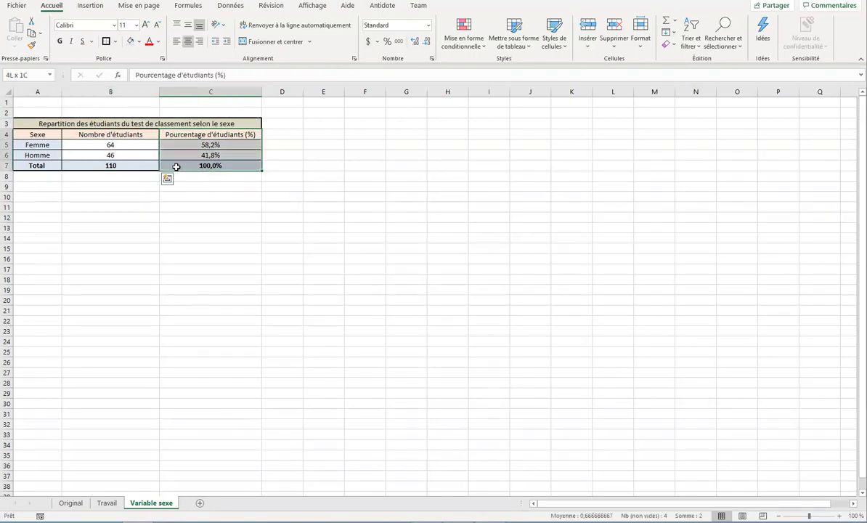
click(217, 184)
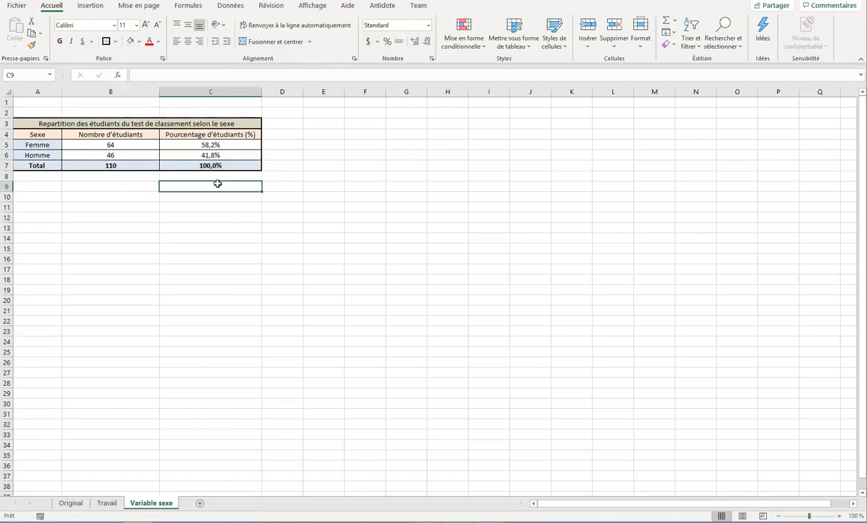
key(alt)
key(alt+Tab)
scroll(599, 302, down, 1)
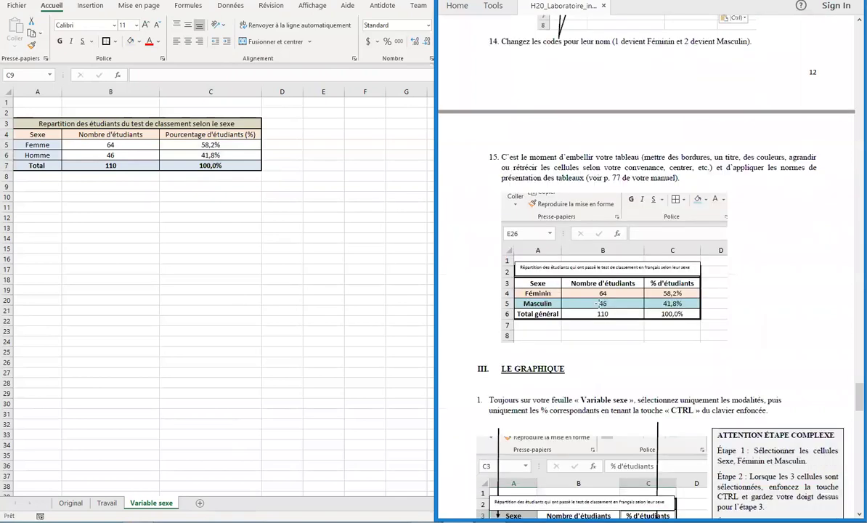
scroll(599, 303, down, 1)
scroll(599, 302, down, 1)
scroll(599, 302, down, 1)
scroll(599, 304, down, 1)
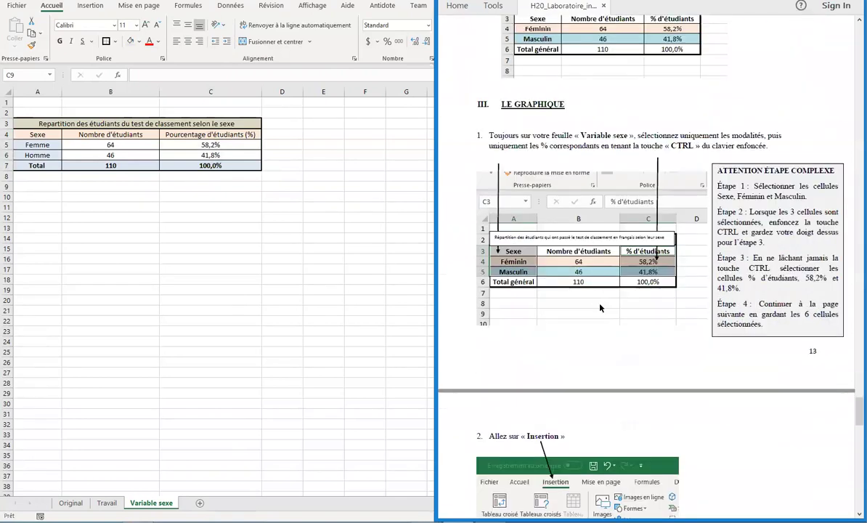
scroll(600, 308, down, 1)
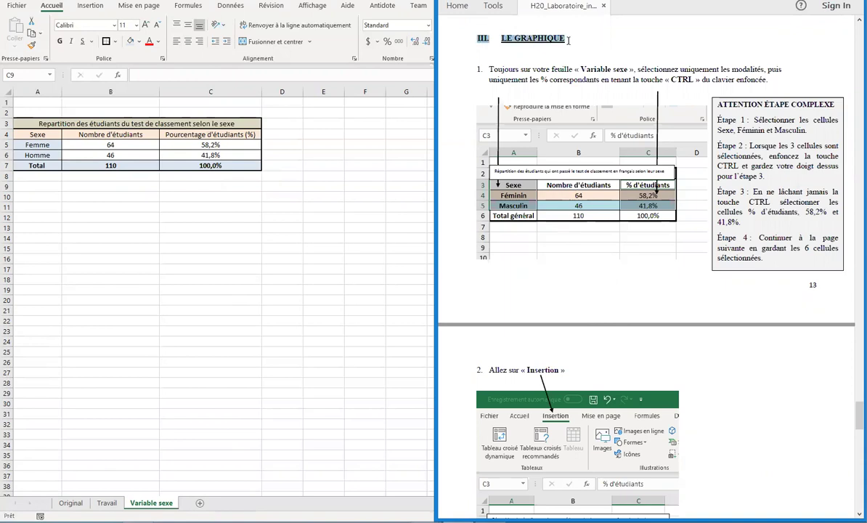
drag(478, 69, 769, 80)
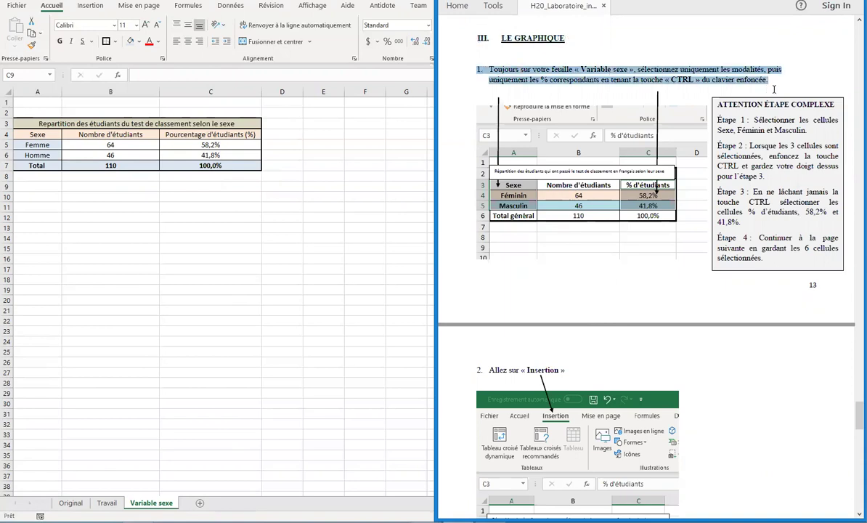
click(748, 90)
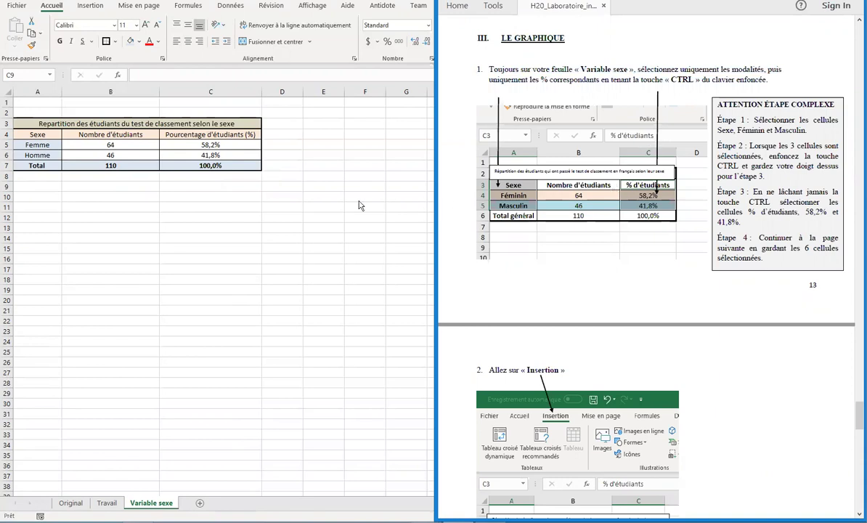
key(super+Up)
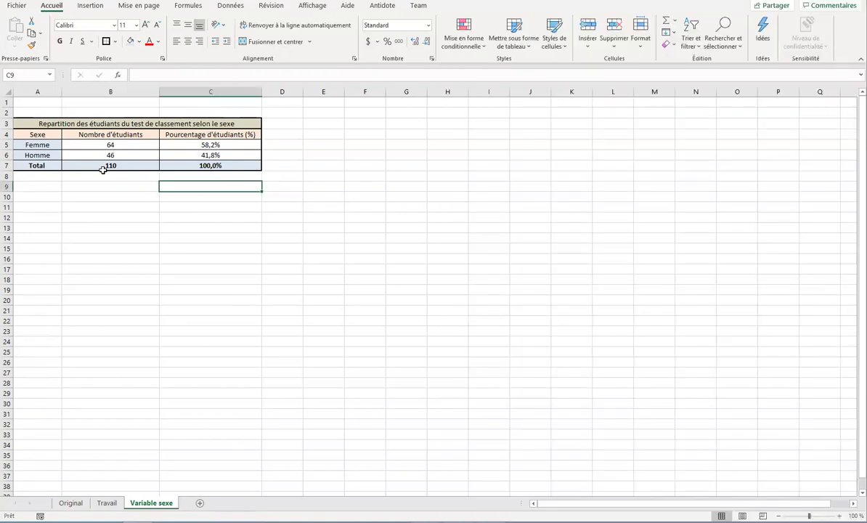
Select A4:A6 plus the percentage cells C4:C6 (58,2%, 41,8%) together for charting
click(26, 135)
drag(26, 135, 34, 153)
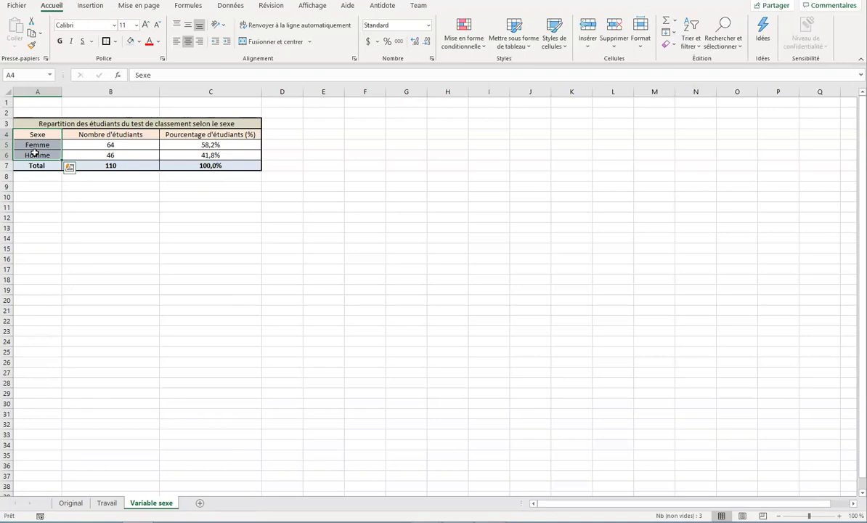
ctrl+click(183, 134)
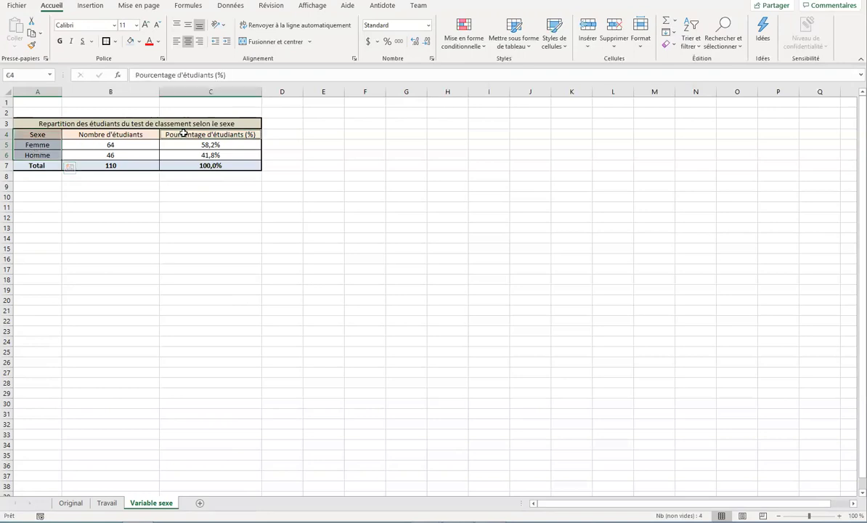
drag(183, 137, 189, 155)
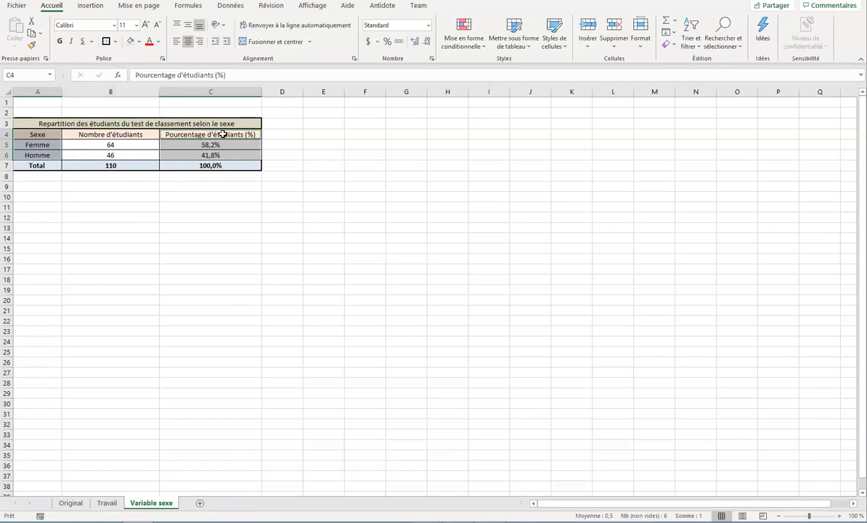
click(97, 9)
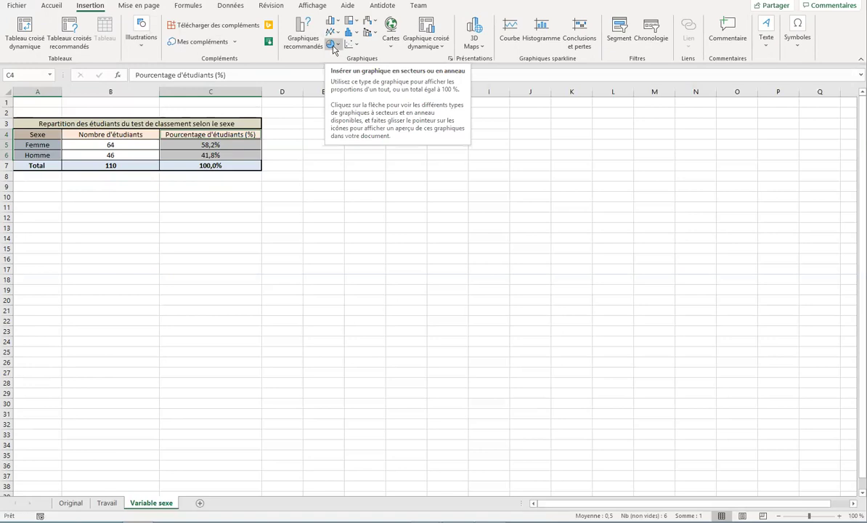
Insert a 3D pie chart of the Femme/Homme percentages beside the table
click(335, 48)
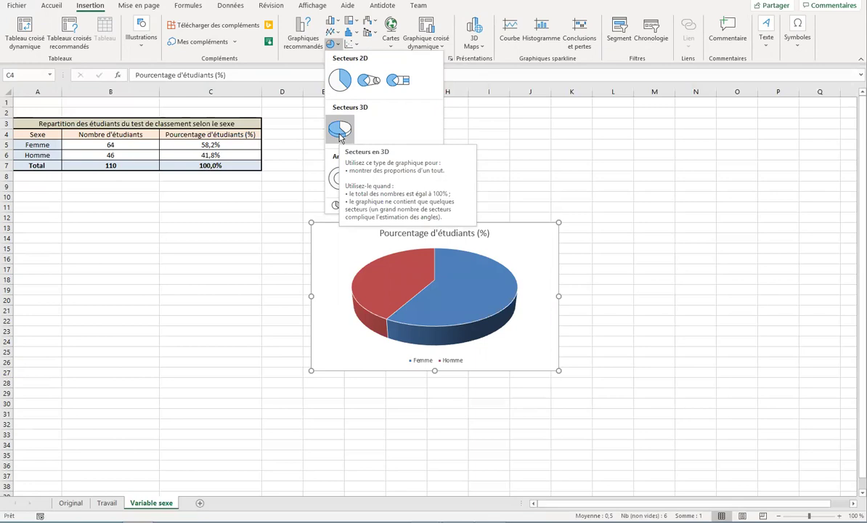
click(338, 133)
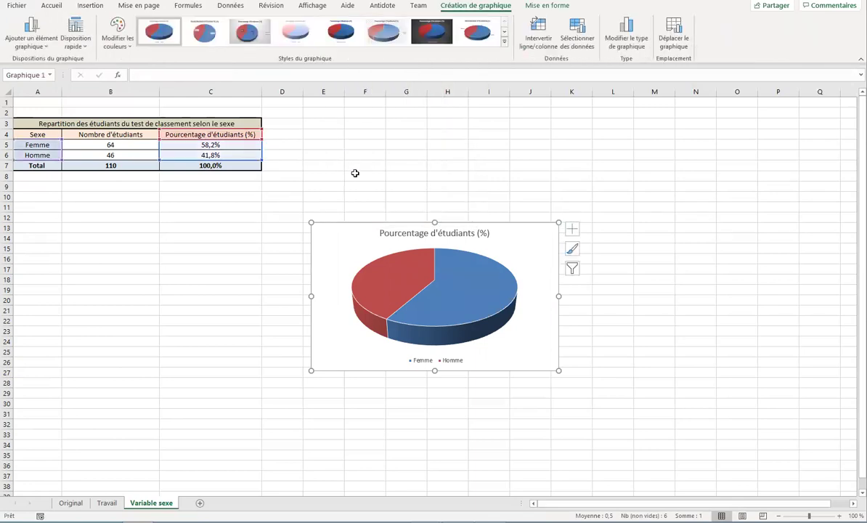
click(457, 234)
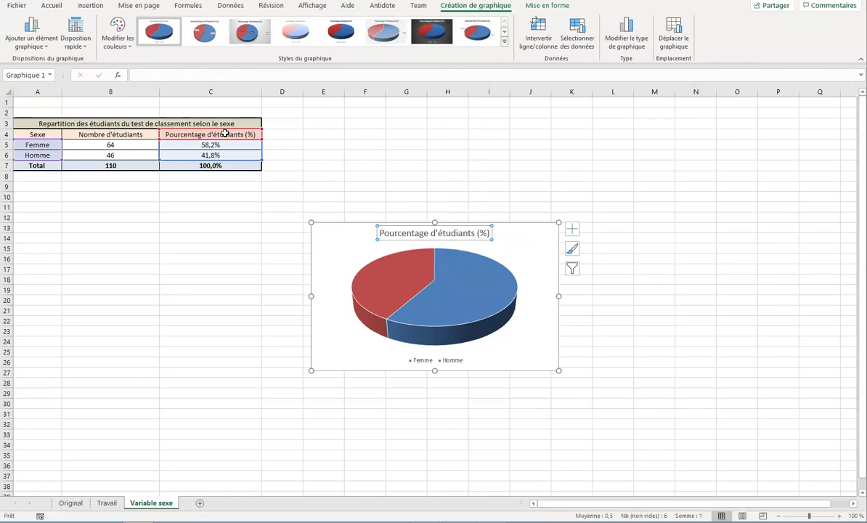
Copy the A3 table title and paste it over the chart title text
double_click(469, 235)
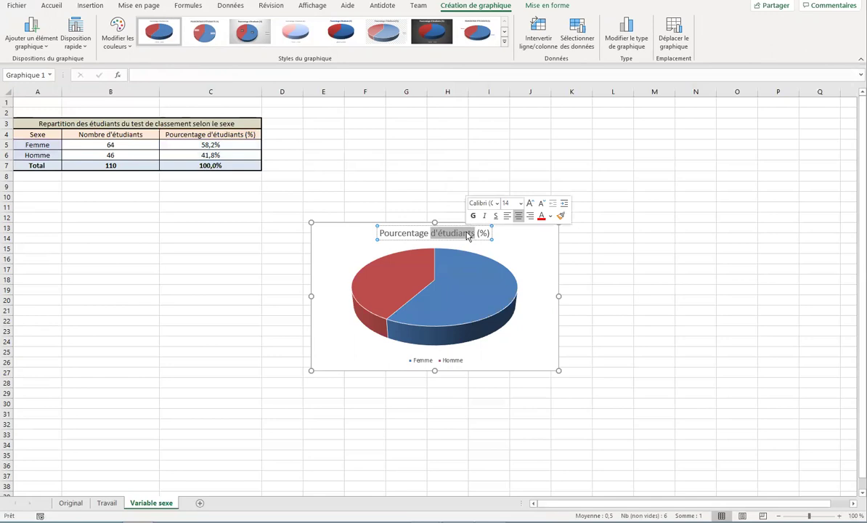
click(445, 233)
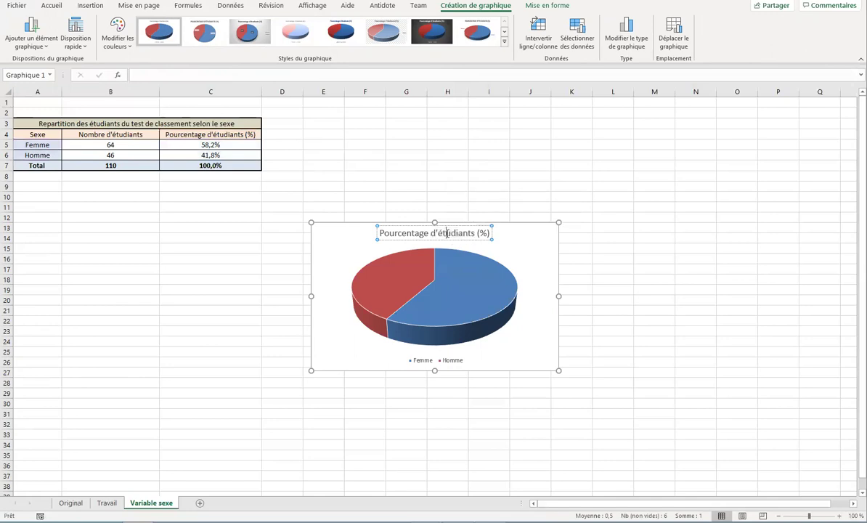
click(224, 123)
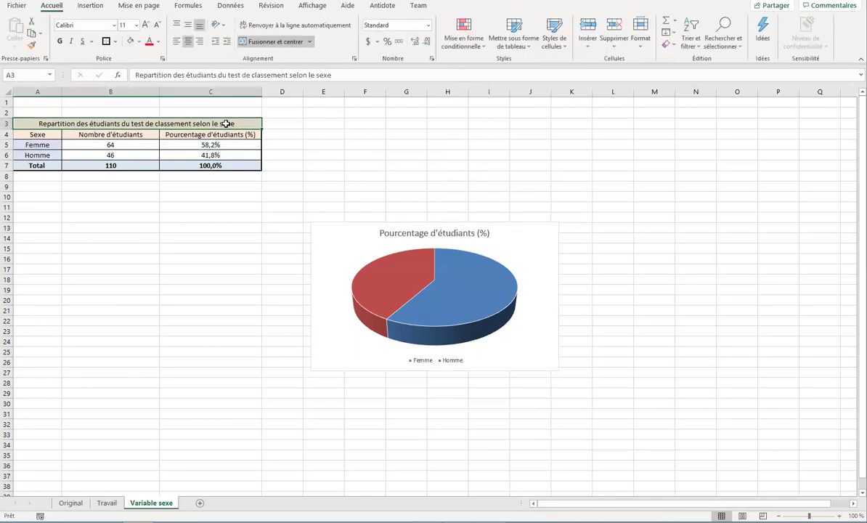
key(ctrl+c)
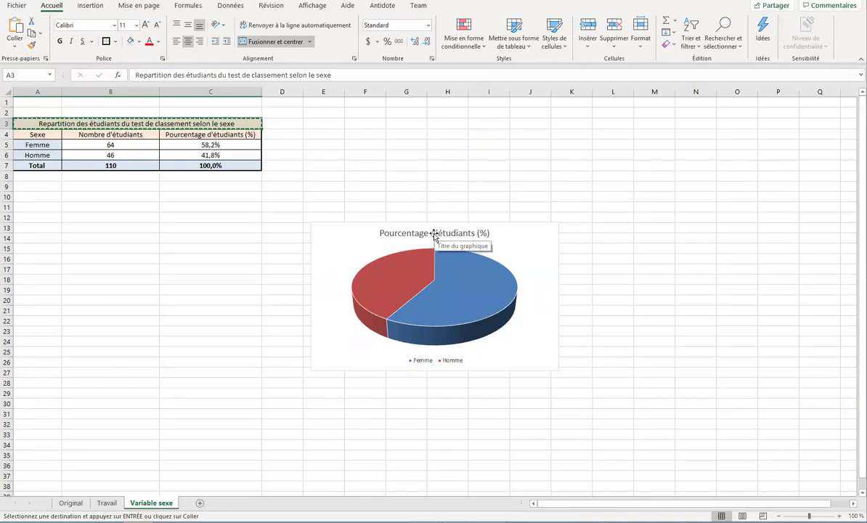
click(432, 231)
triple_click(433, 232)
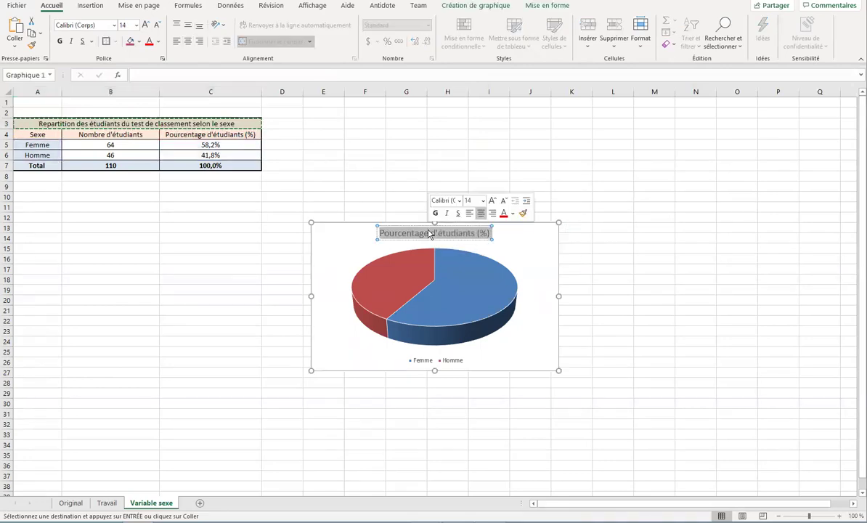
key(ctrl+v)
click(385, 284)
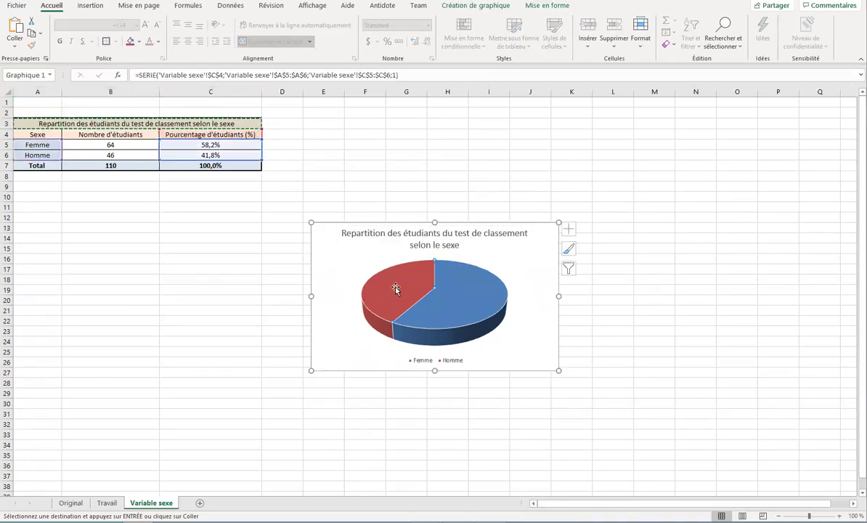
click(423, 360)
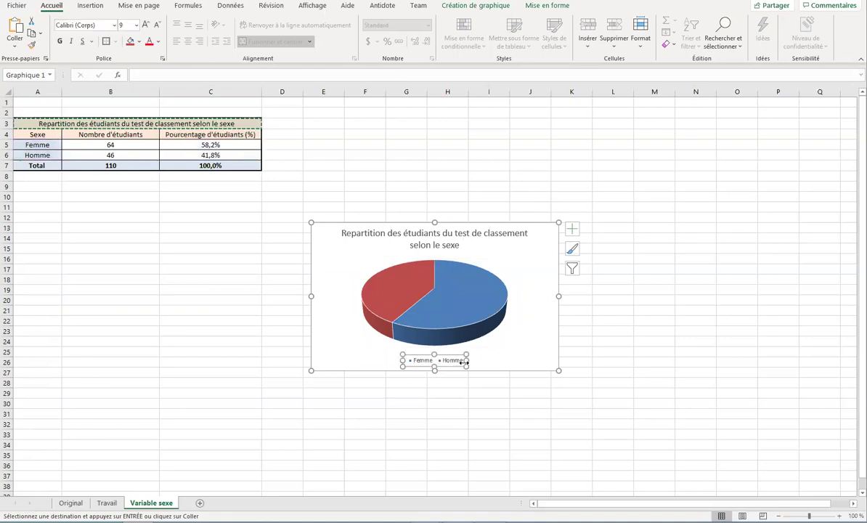
Add percentage data labels to the pie, positioned at Bord extérieur
click(526, 302)
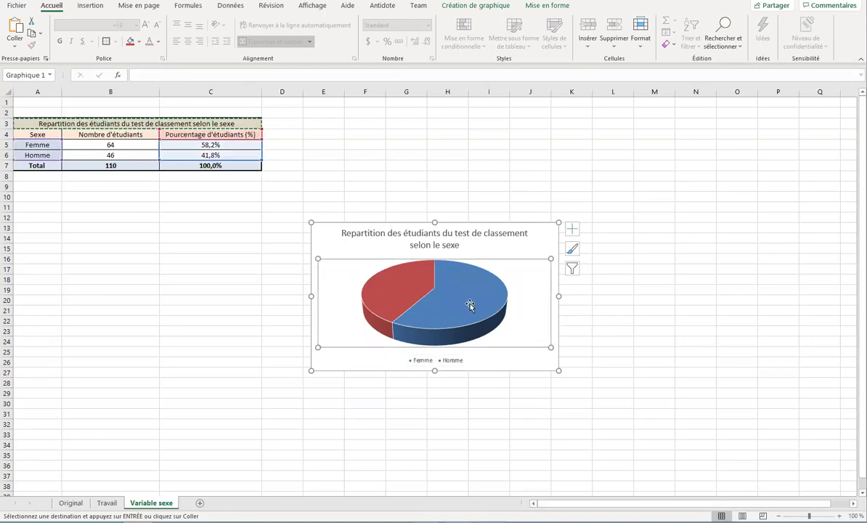
click(470, 305)
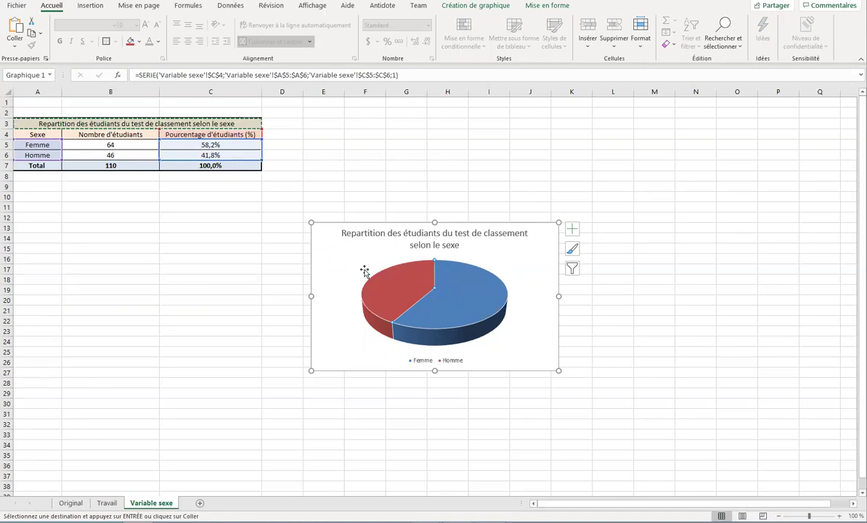
mouse_move(456, 291)
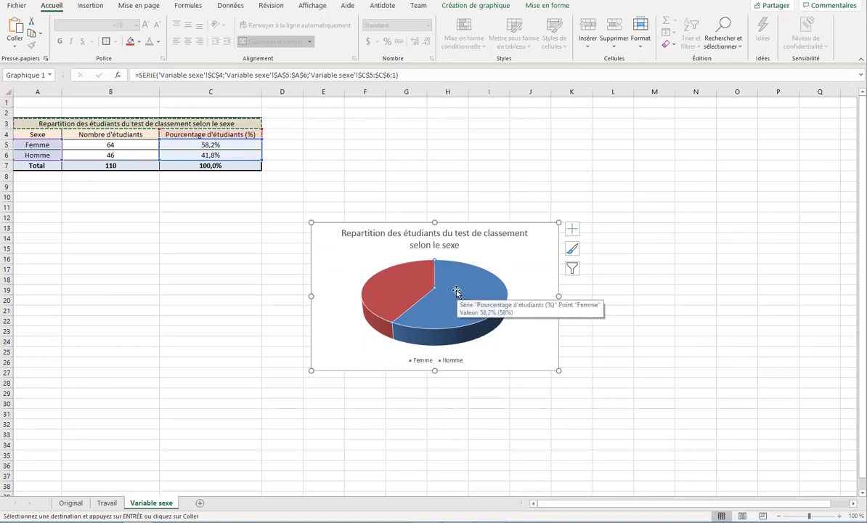
click(572, 231)
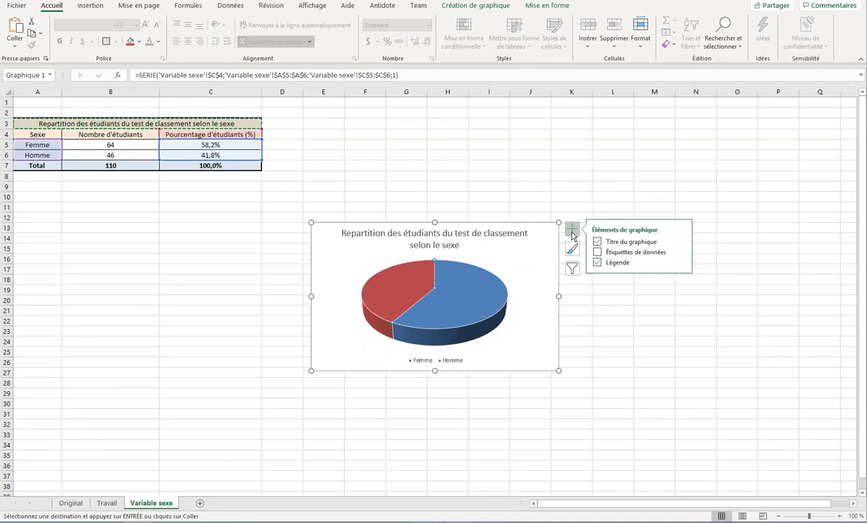
click(597, 253)
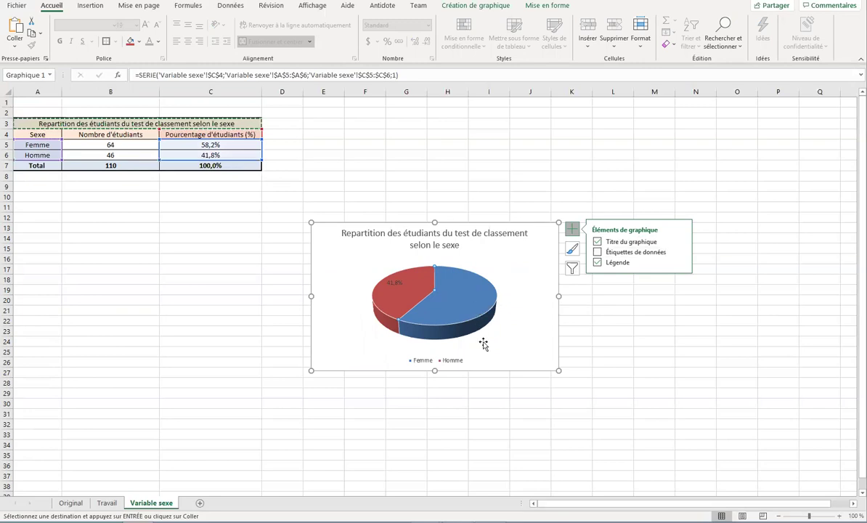
click(598, 252)
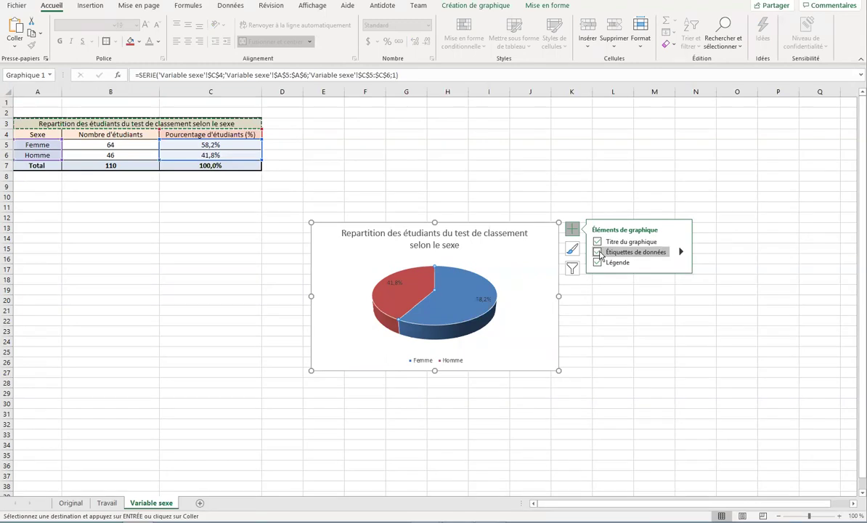
click(680, 252)
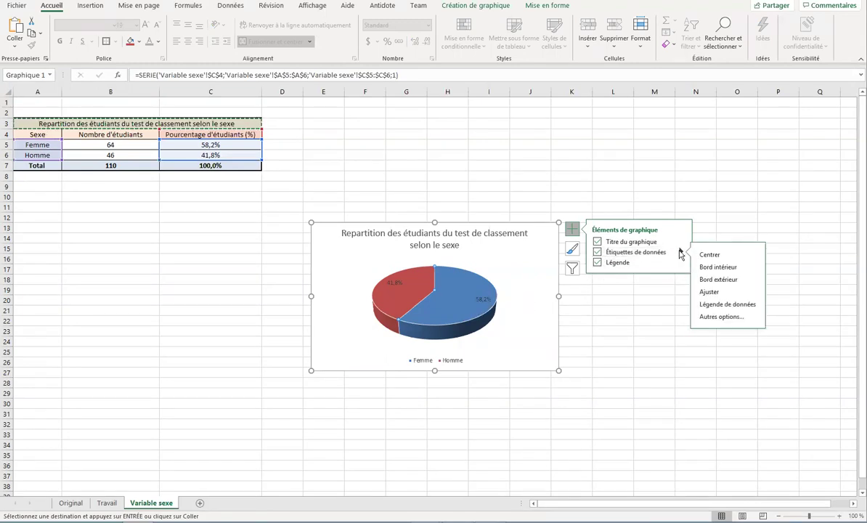
click(704, 280)
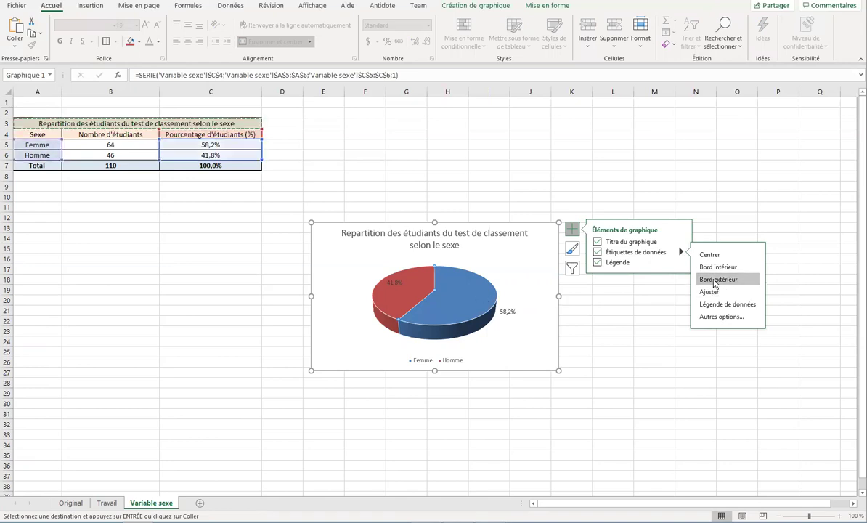
click(210, 124)
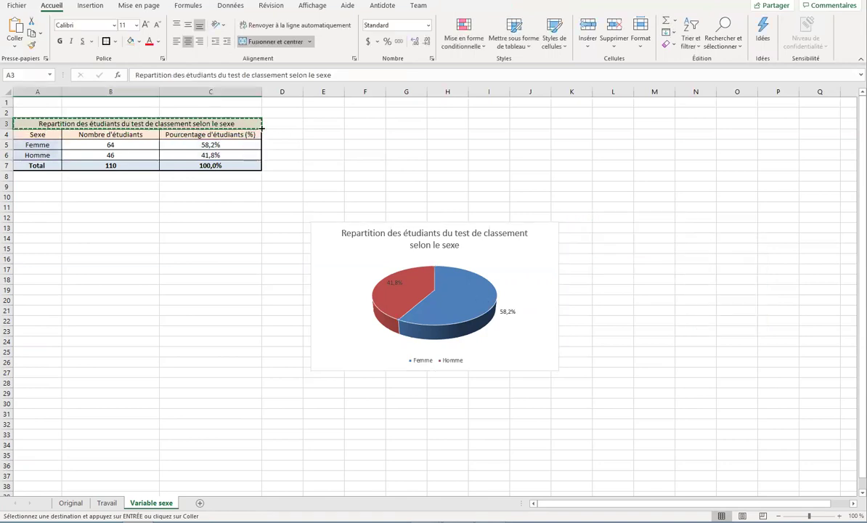
Reapply the outside label position so 41,8% and 58,2% sit beyond the slices
click(288, 133)
click(441, 274)
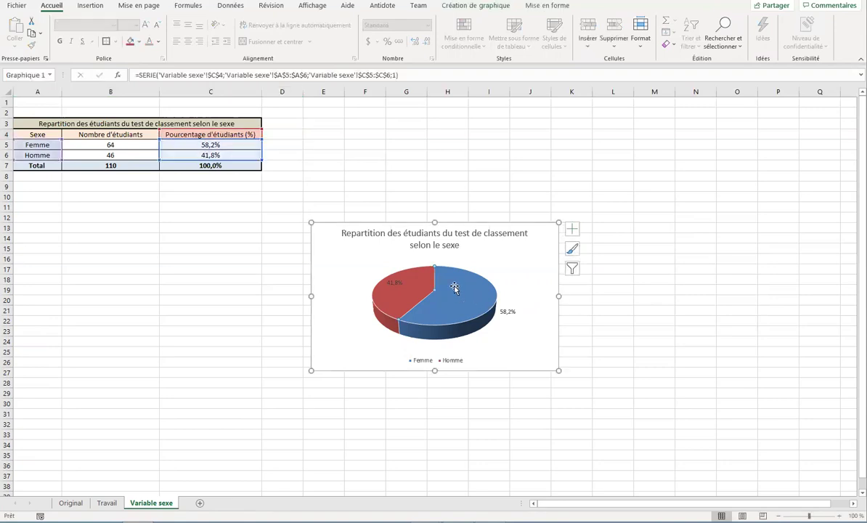
click(572, 229)
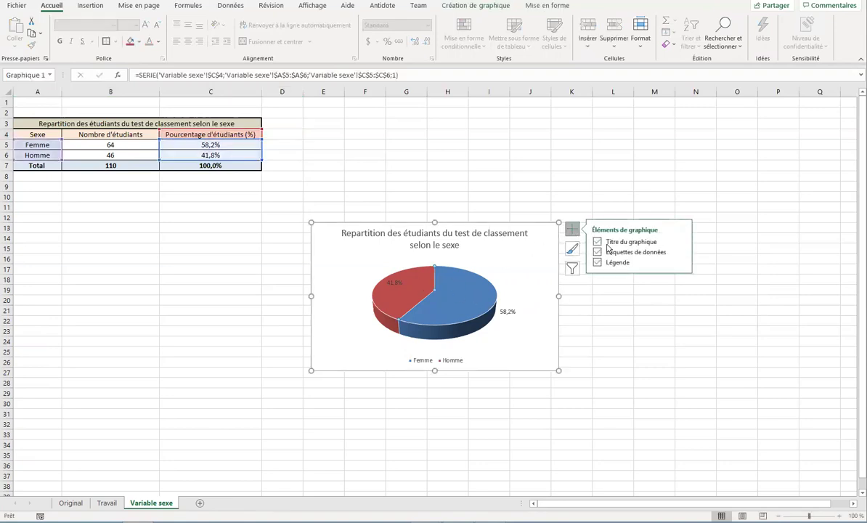
click(681, 252)
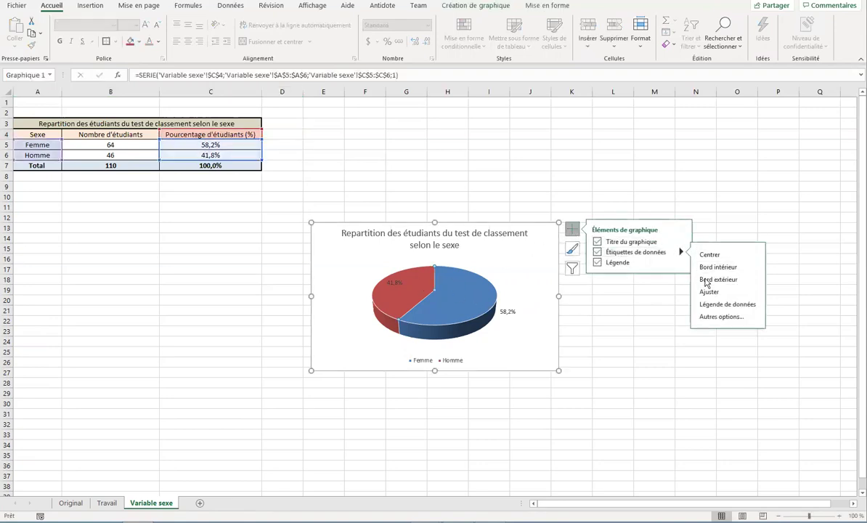
click(716, 279)
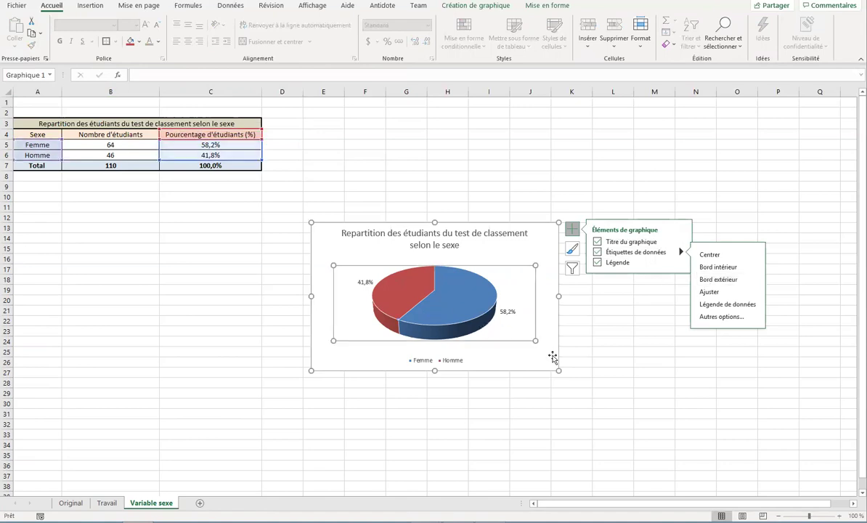
Enlarge the chart and edit its title to add 'en pourcentage' and read 'au test'
drag(559, 370, 593, 416)
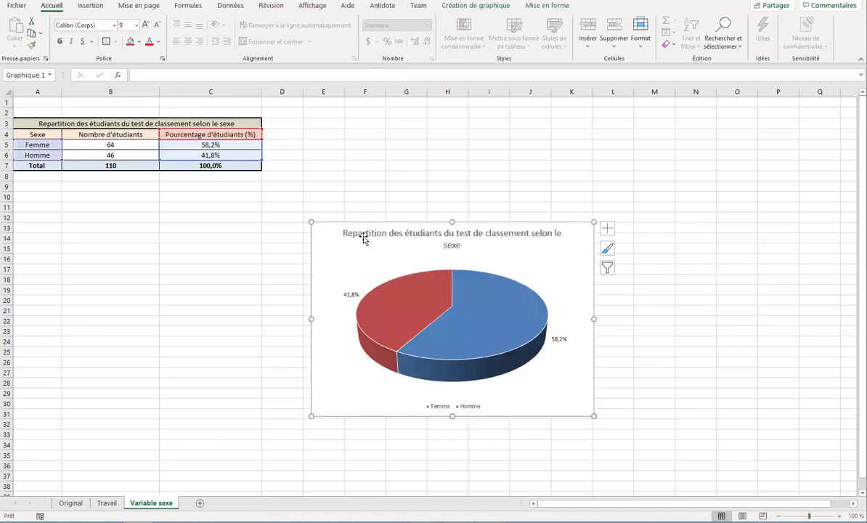
click(446, 231)
click(446, 233)
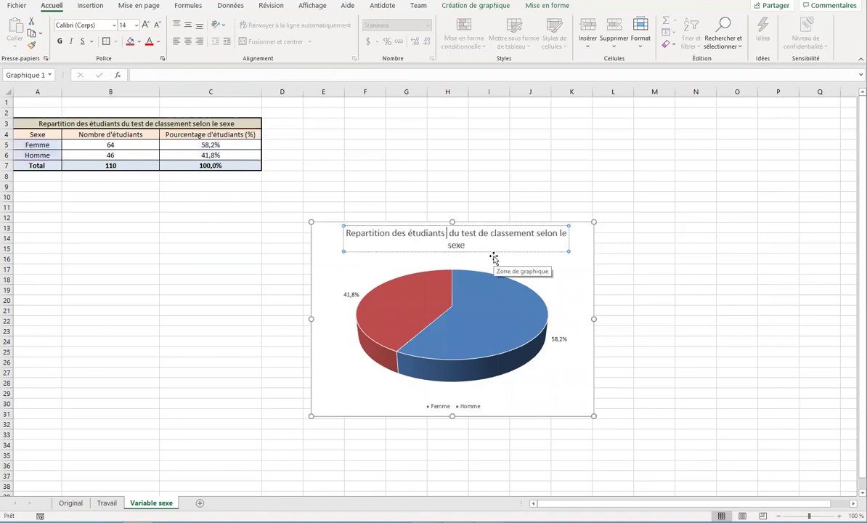
text(en pourcentage)
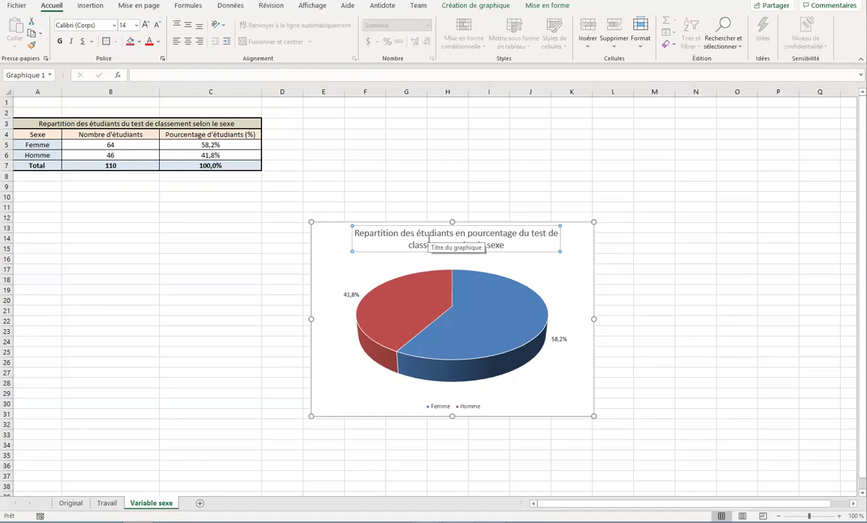
click(524, 236)
key(BackSpace)
text(a)
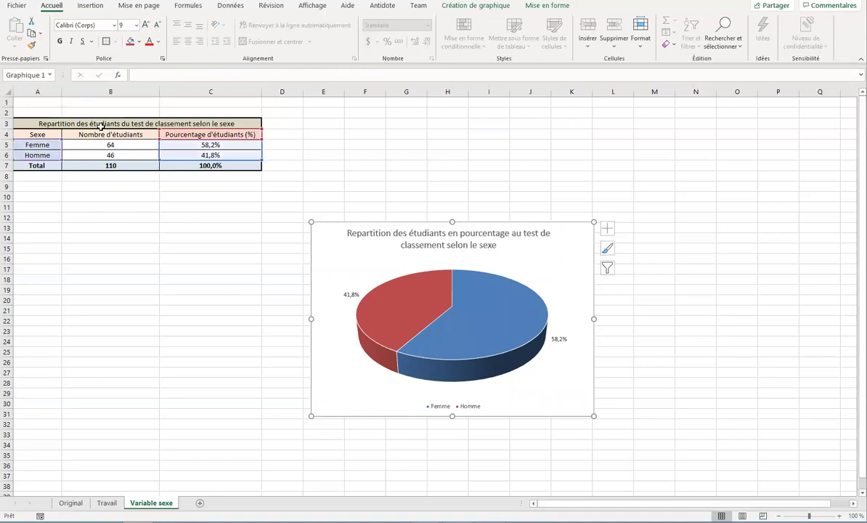
Change 'du test' to 'au test' in the A3 table title
click(134, 126)
key(BackSpace)
text(a)
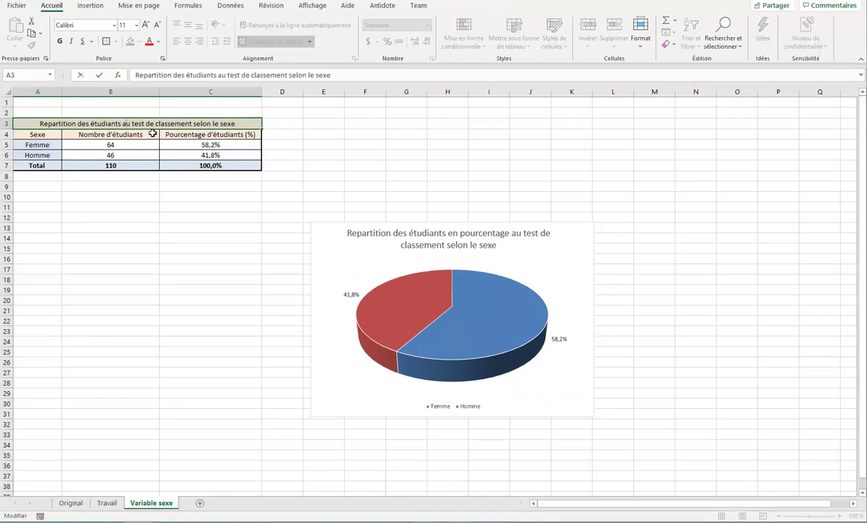
click(543, 321)
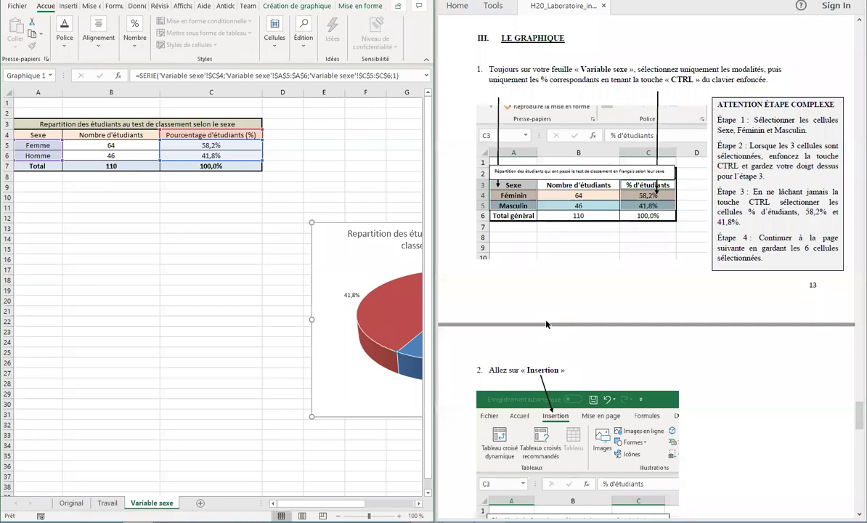
Read the lab guide through step 7, then maximize Excel with Win+Up
scroll(631, 338, down, 3)
scroll(588, 314, down, 2)
scroll(591, 319, down, 5)
scroll(624, 341, down, 1)
scroll(639, 353, down, 6)
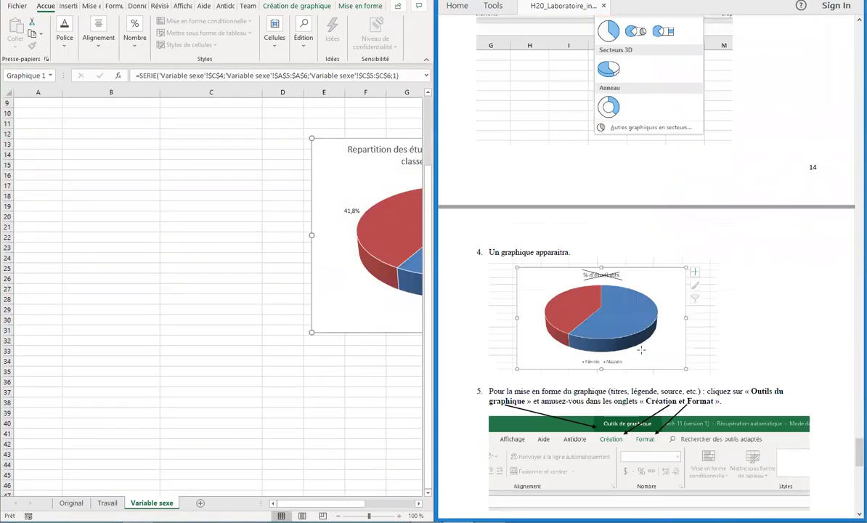
scroll(642, 350, down, 6)
scroll(641, 350, down, 1)
scroll(641, 349, up, 2)
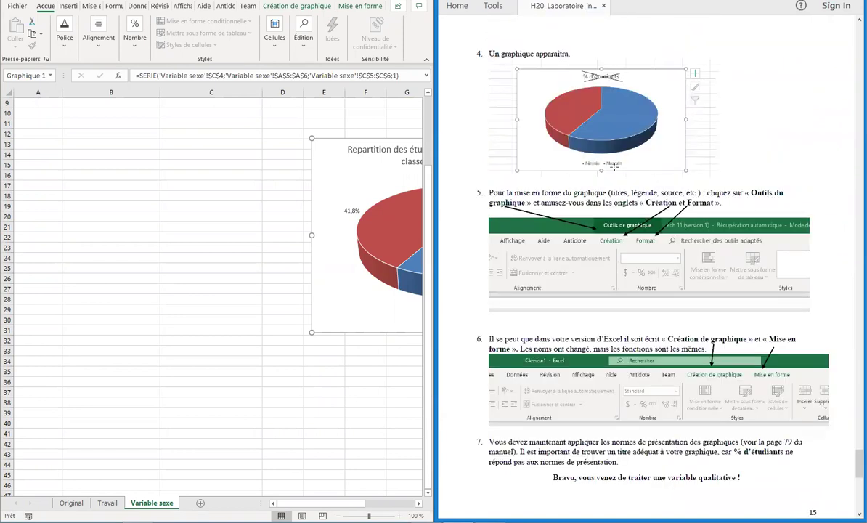
scroll(614, 135, down, 4)
scroll(614, 138, down, 5)
scroll(614, 138, down, 4)
scroll(614, 138, up, 8)
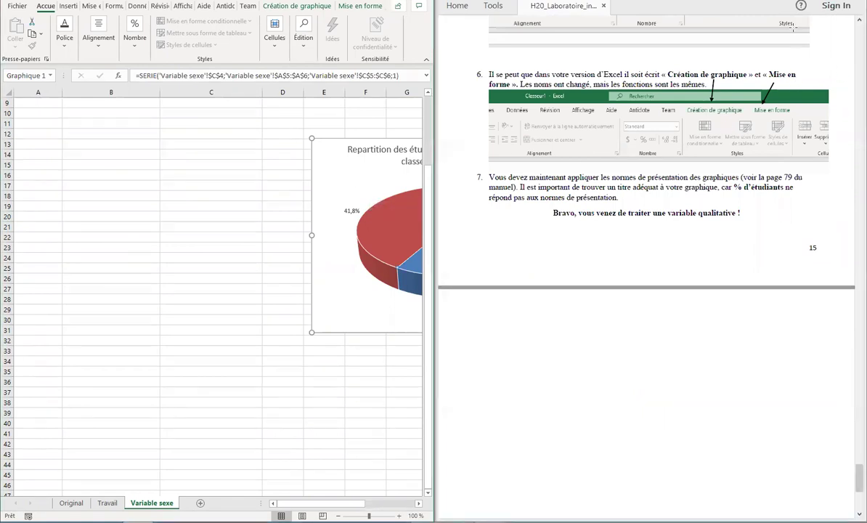
key(super+Up)
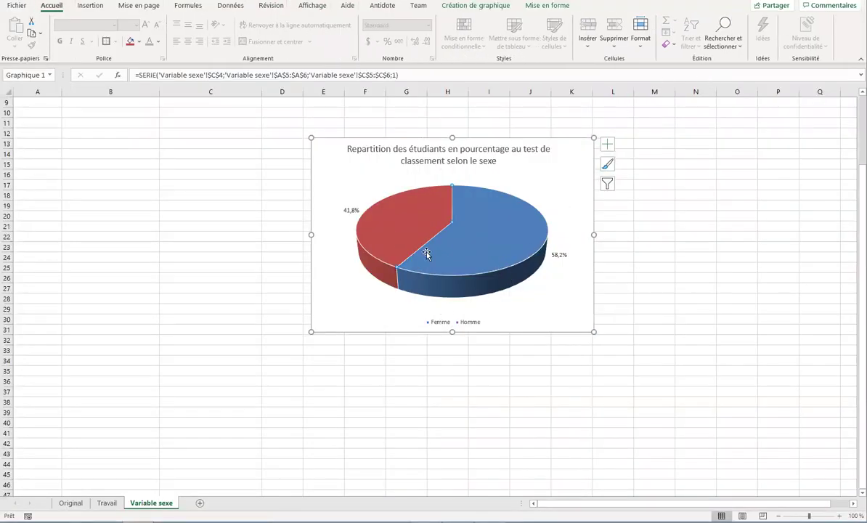
Recolour the Homme slice green and the Femme slice dark orange using the shape fill
mouse_move(400, 243)
click(538, 6)
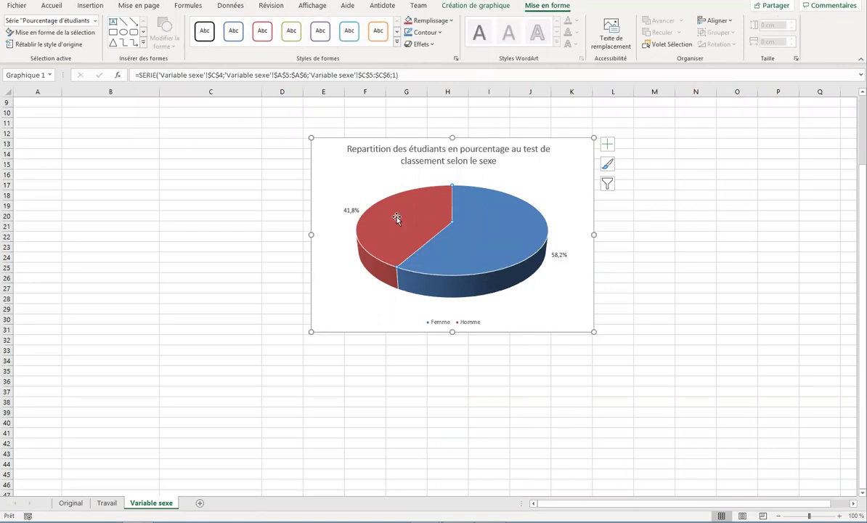
click(436, 20)
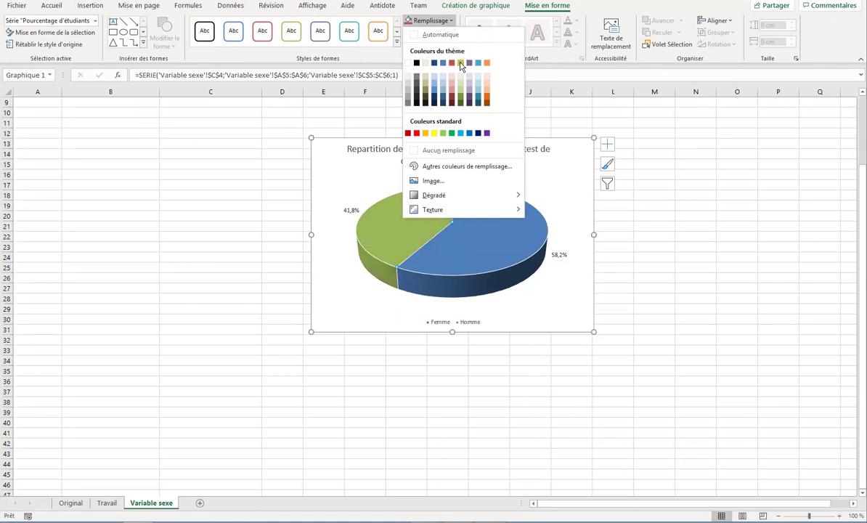
click(460, 63)
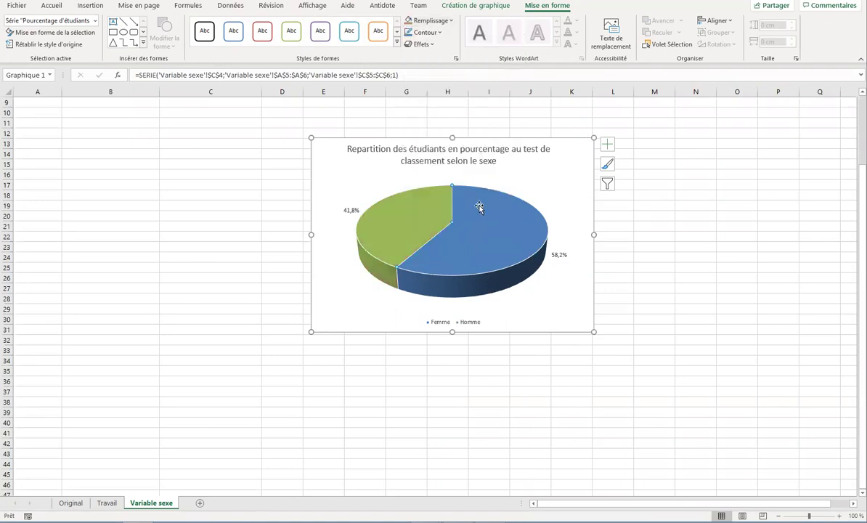
click(429, 23)
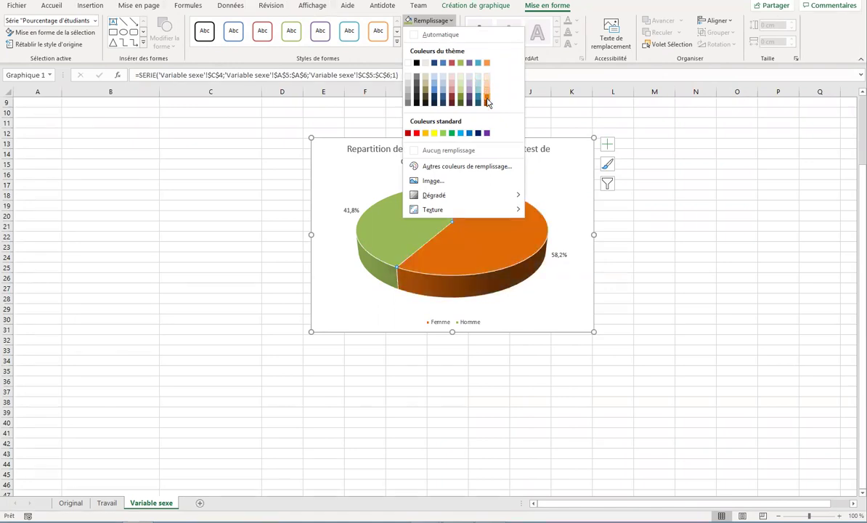
click(488, 102)
click(517, 205)
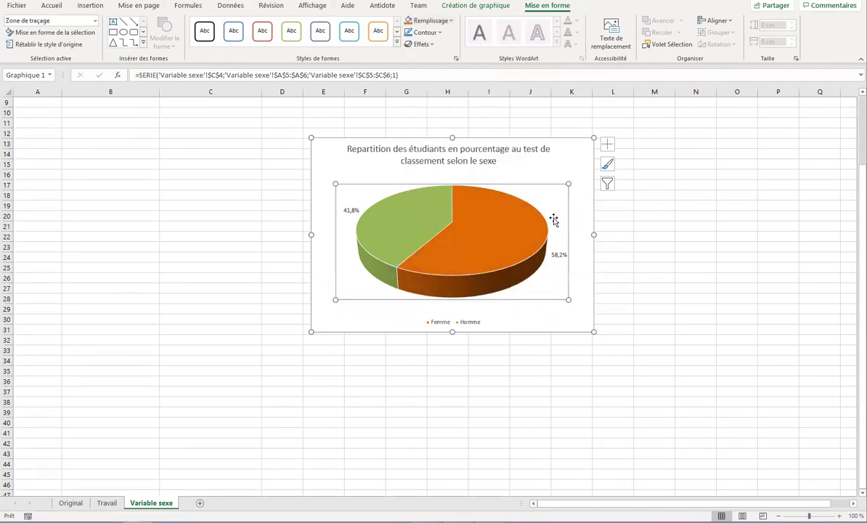
click(537, 177)
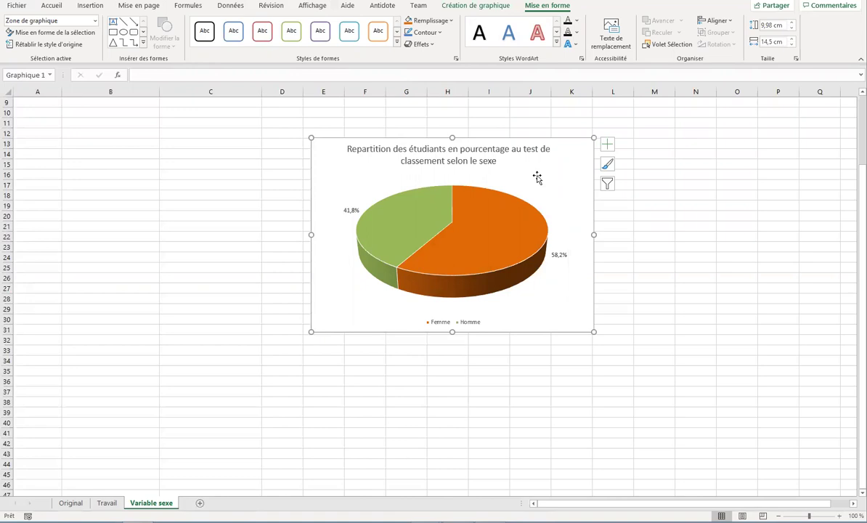
Correct the title to 'Répartition' and move the chart beside the table over columns D–J
double_click(352, 149)
click(352, 148)
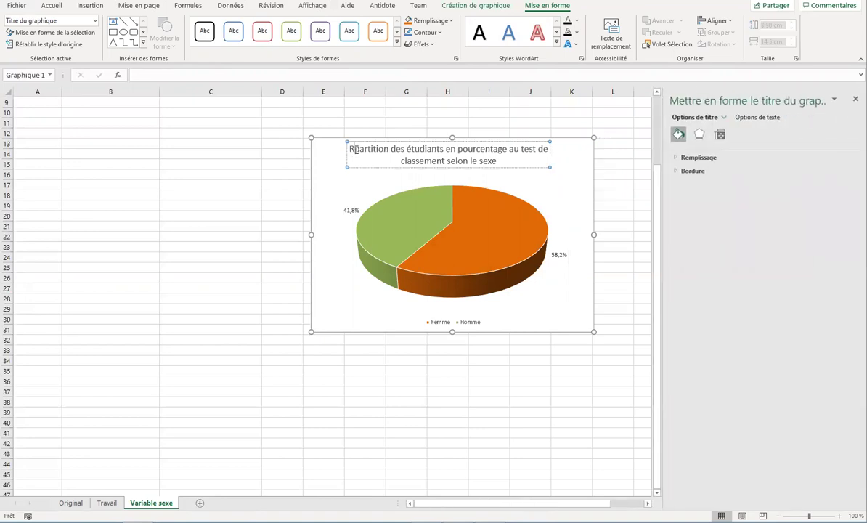
text(é)
click(327, 208)
drag(334, 174, 58, 147)
scroll(167, 189, up, 3)
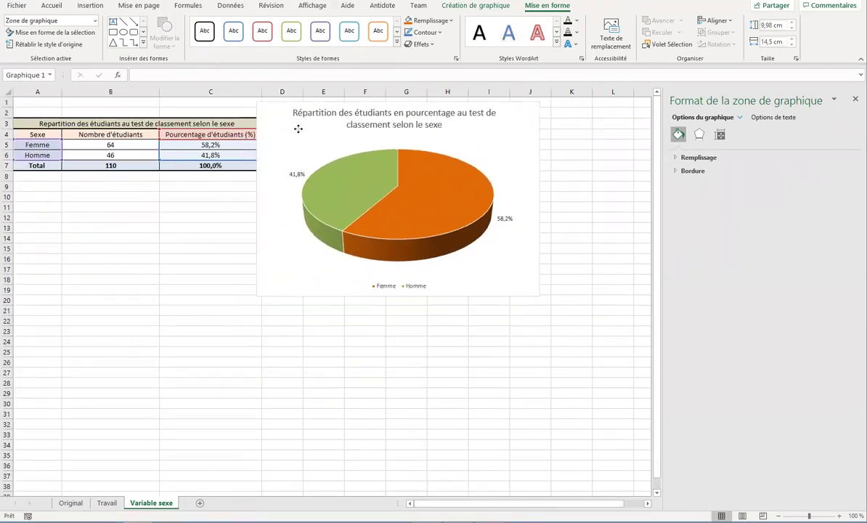
drag(84, 222, 324, 136)
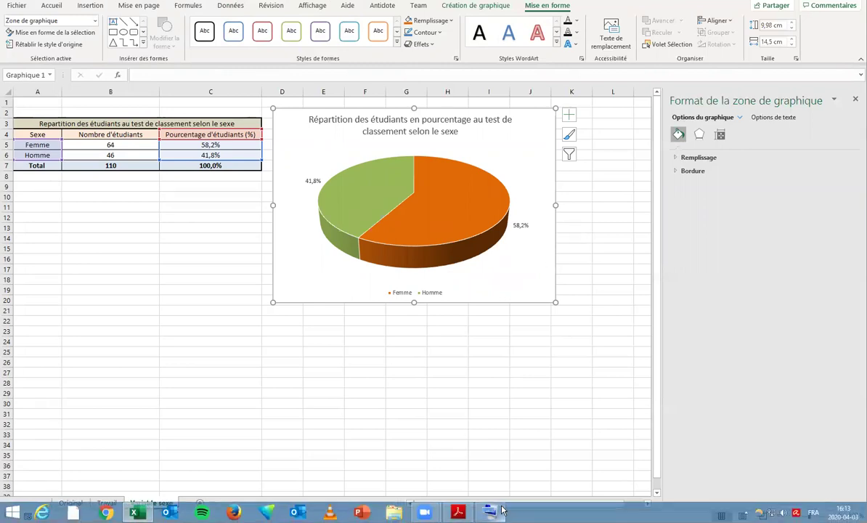
mouse_move(500, 511)
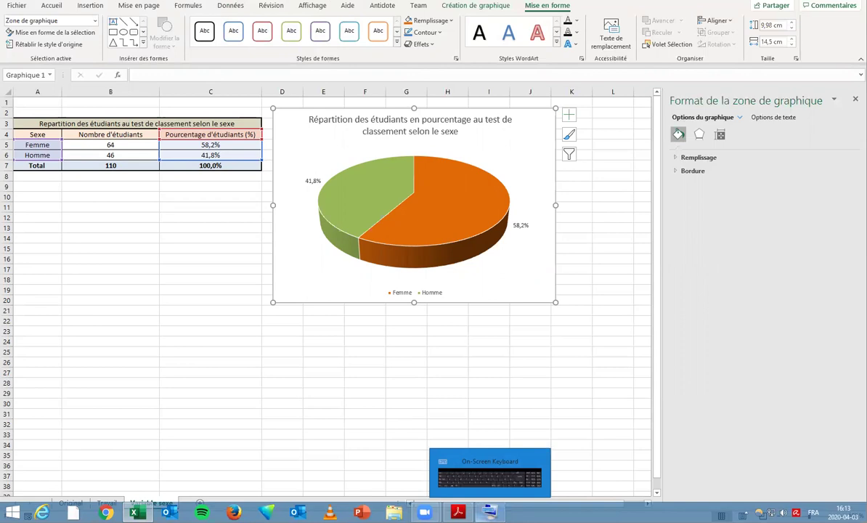
mouse_move(425, 512)
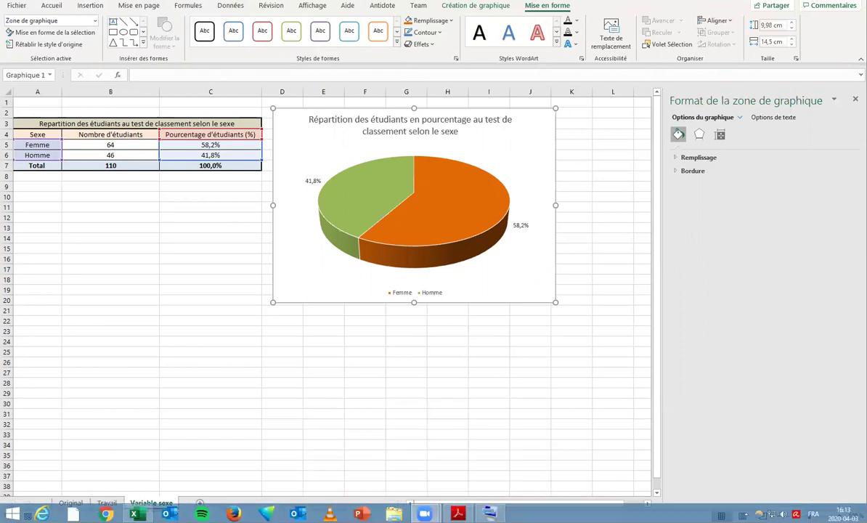